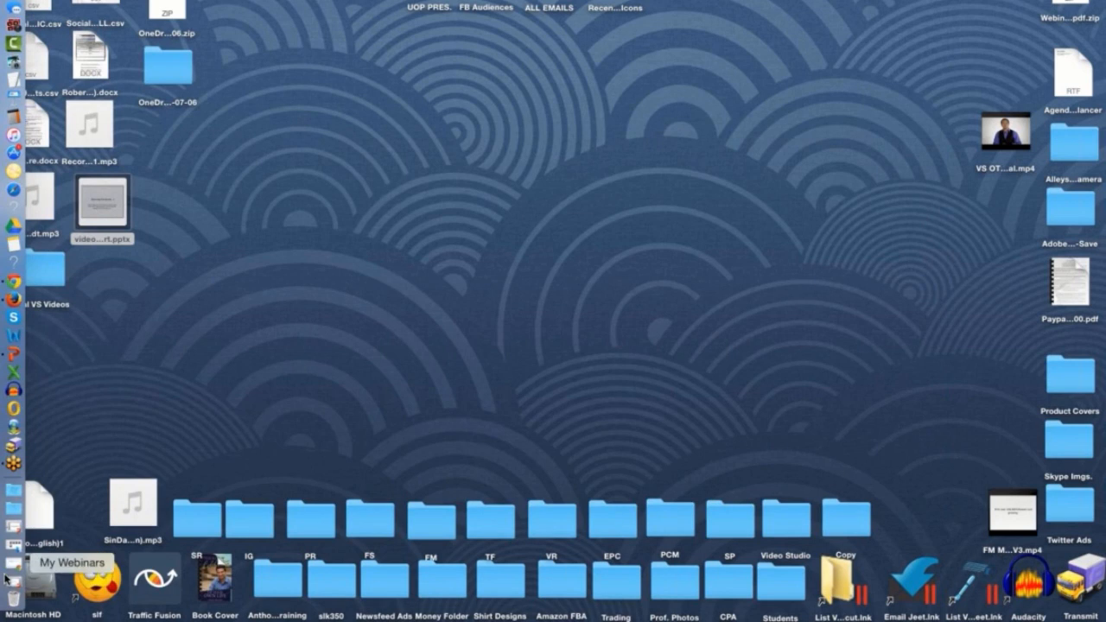
- Switch to the browser showing the WordPress admin and open the Video Studio dashboard
click(13, 564)
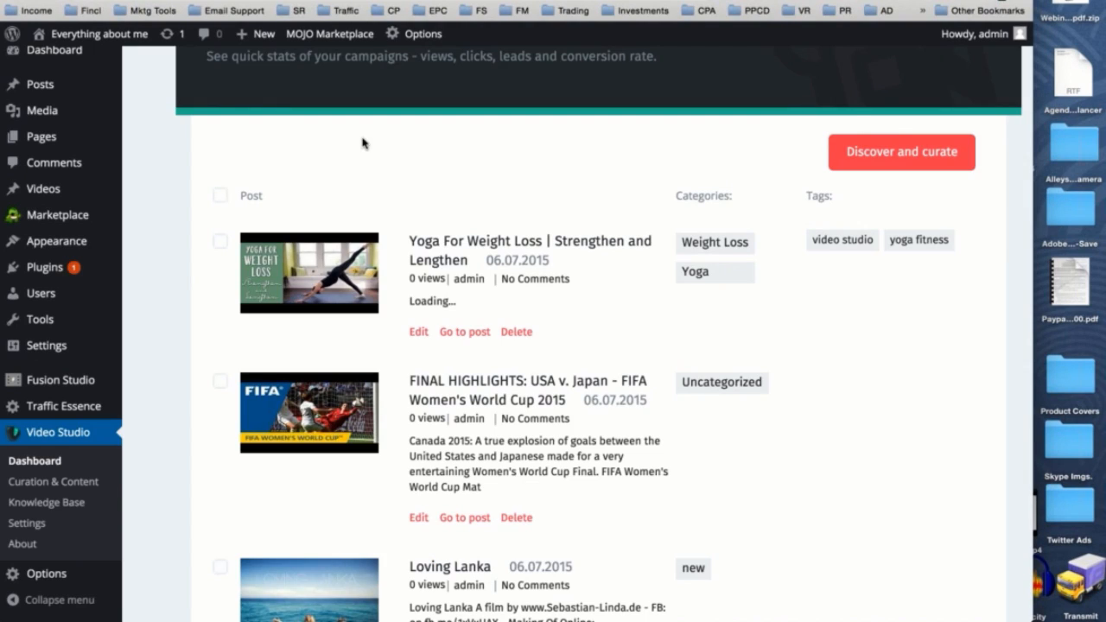
scroll(363, 141, up, 3)
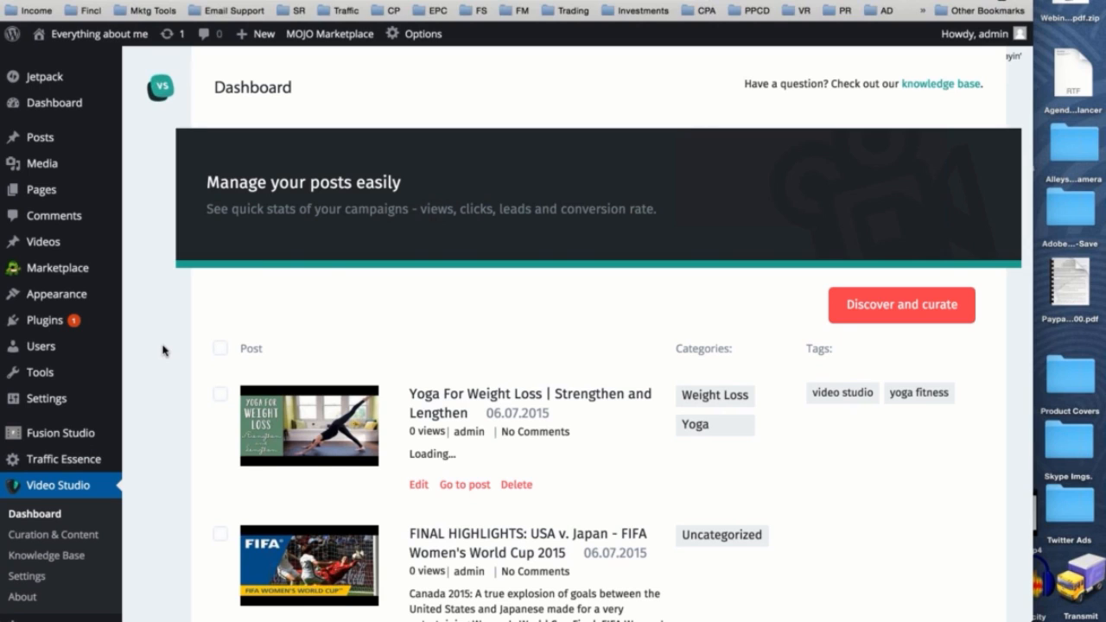
scroll(162, 350, down, 1)
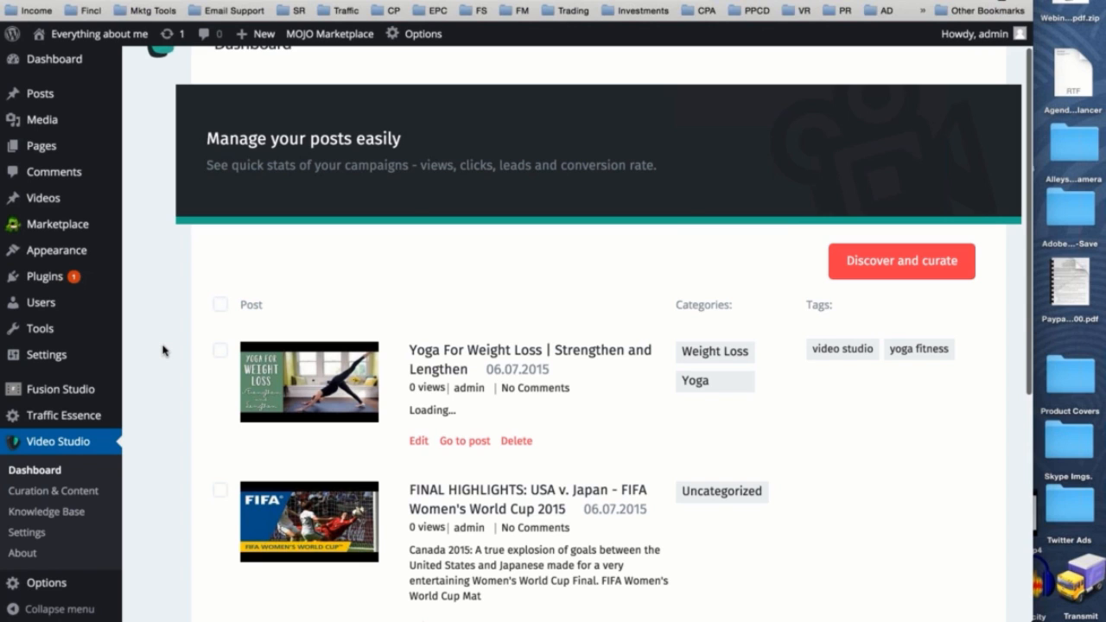
scroll(163, 350, down, 2)
scroll(162, 350, up, 3)
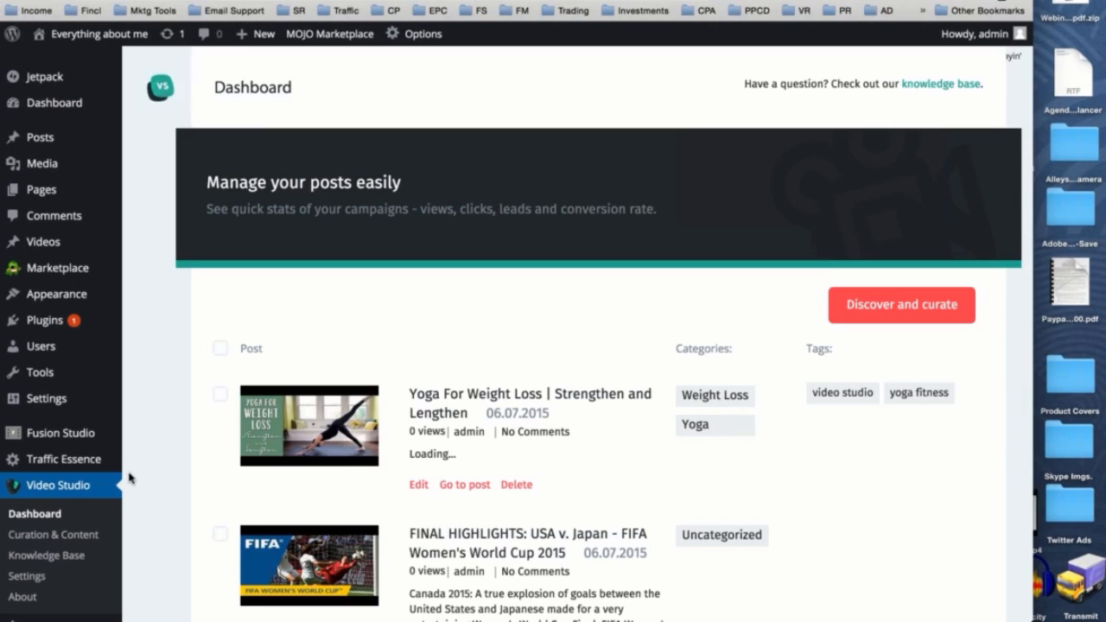
scroll(134, 456, down, 2)
scroll(103, 449, up, 1)
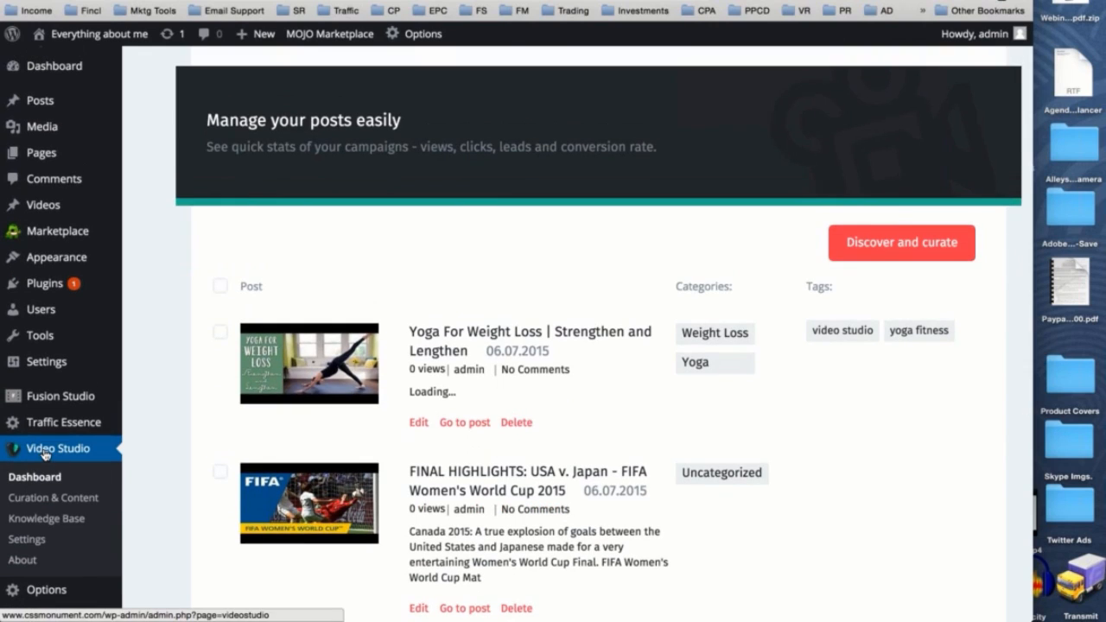
click(45, 455)
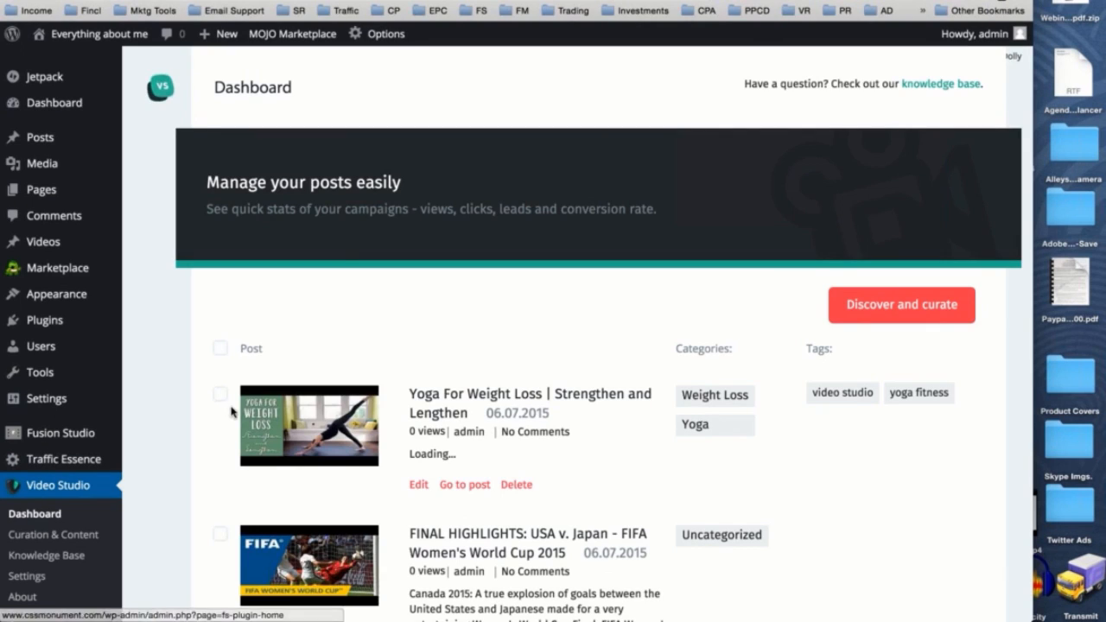
- Look over the curated posts on the Video Studio dashboard and open the video discovery and curation page
scroll(543, 385, down, 1)
scroll(543, 385, down, 5)
scroll(541, 383, up, 4)
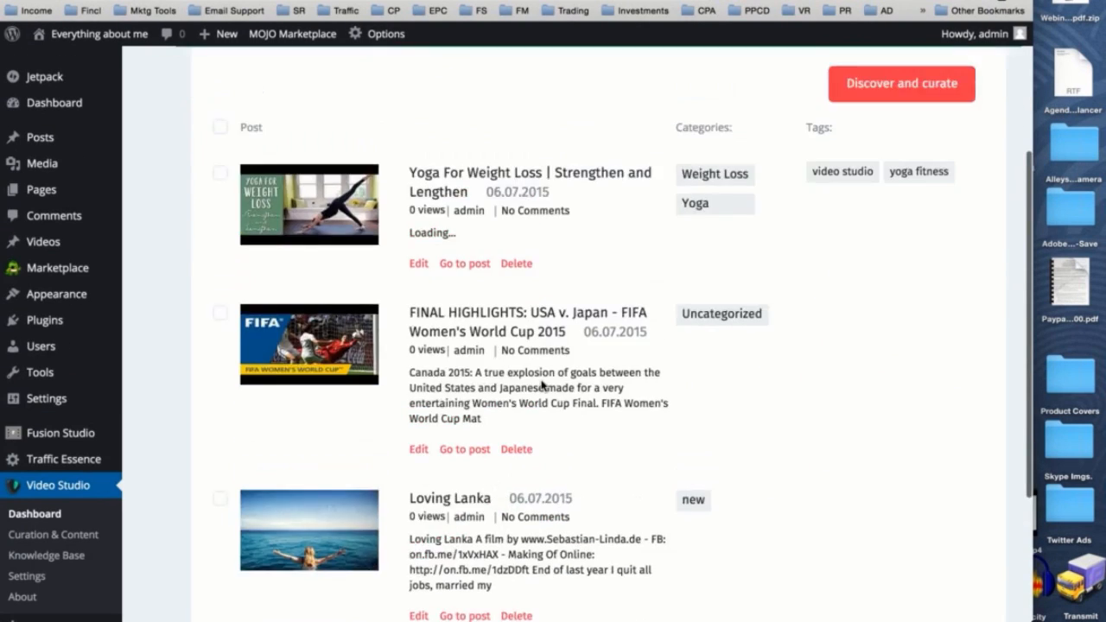
scroll(542, 381, up, 2)
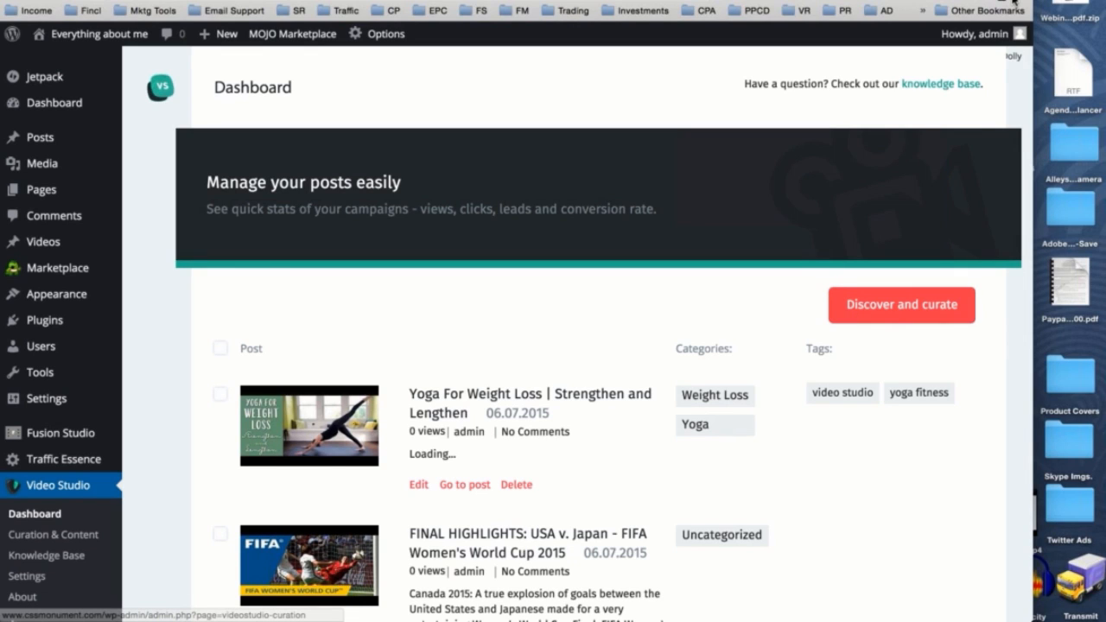
click(895, 318)
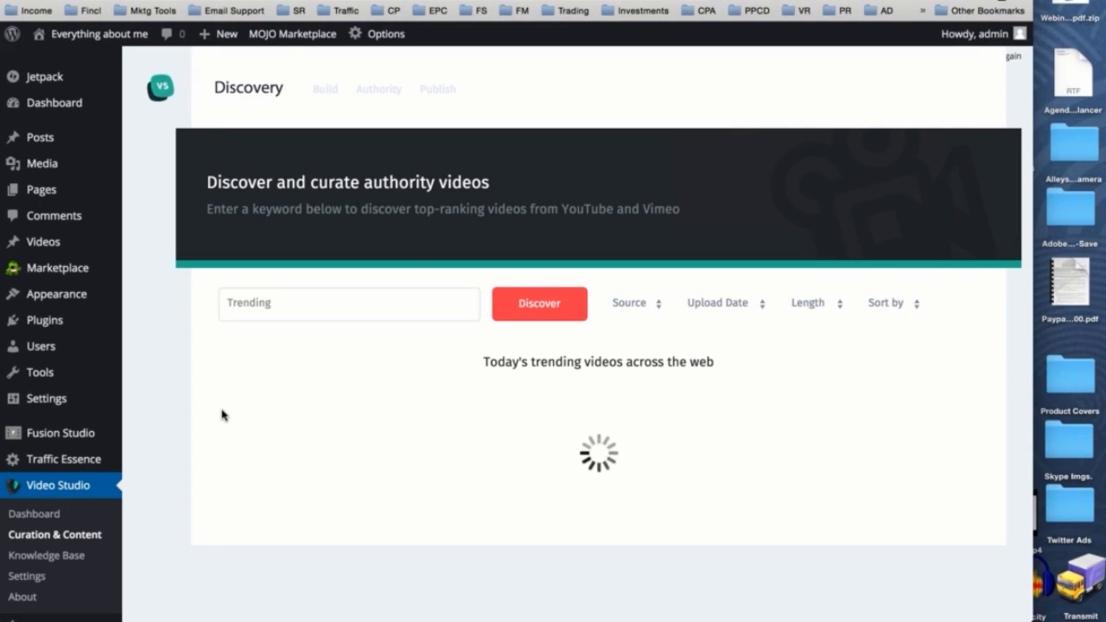
- Browse today's trending YouTube and Vimeo videos on the Discovery page
scroll(221, 415, down, 3)
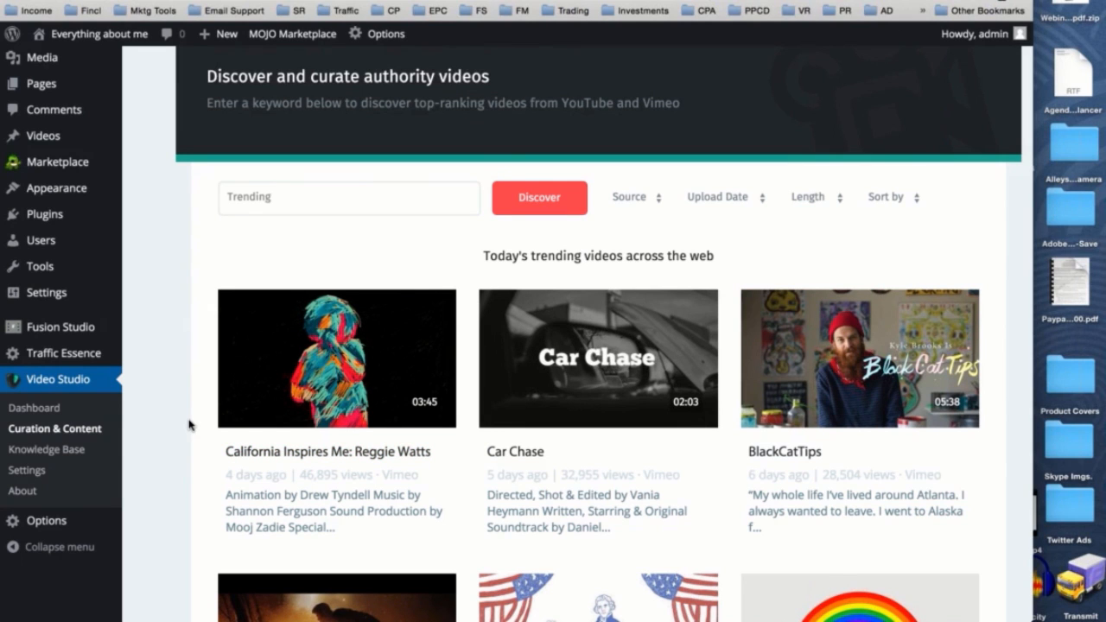
scroll(190, 425, down, 5)
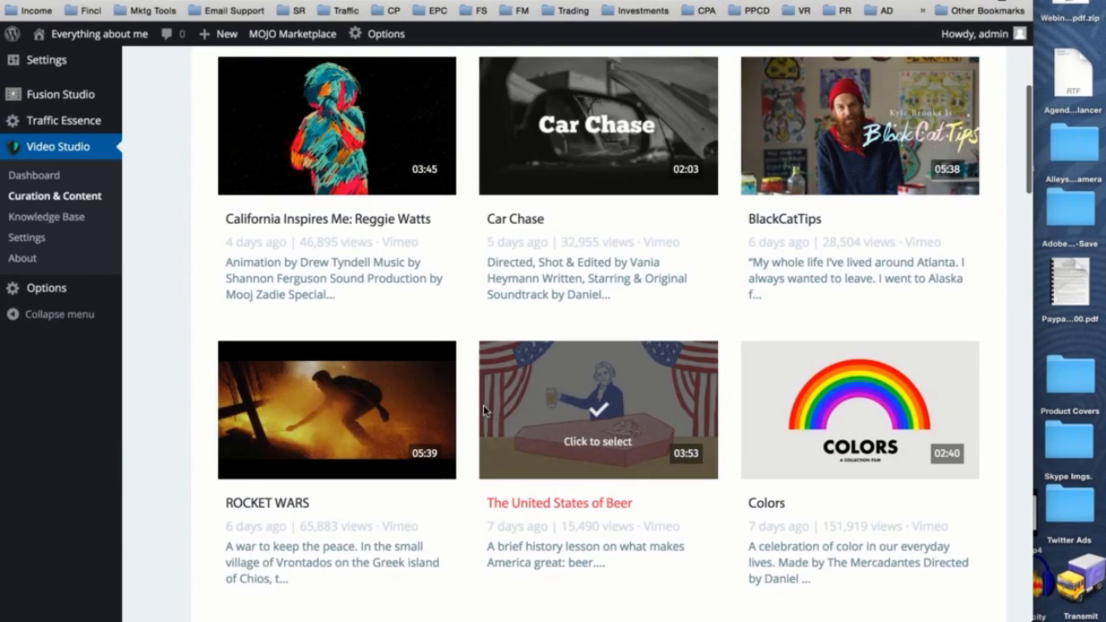
scroll(483, 405, up, 5)
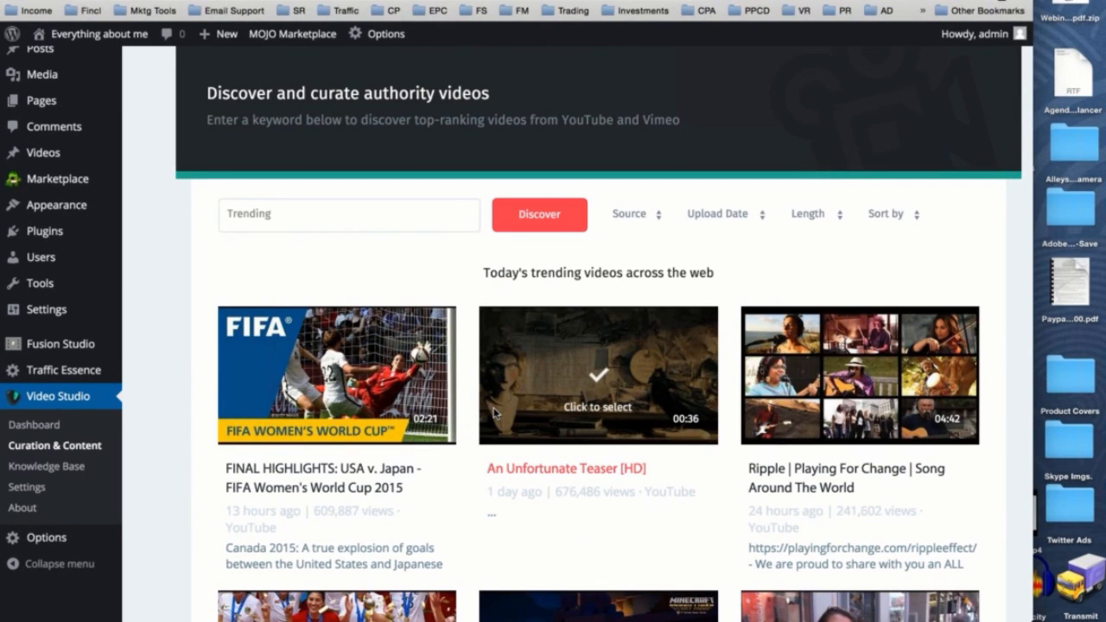
scroll(494, 413, down, 4)
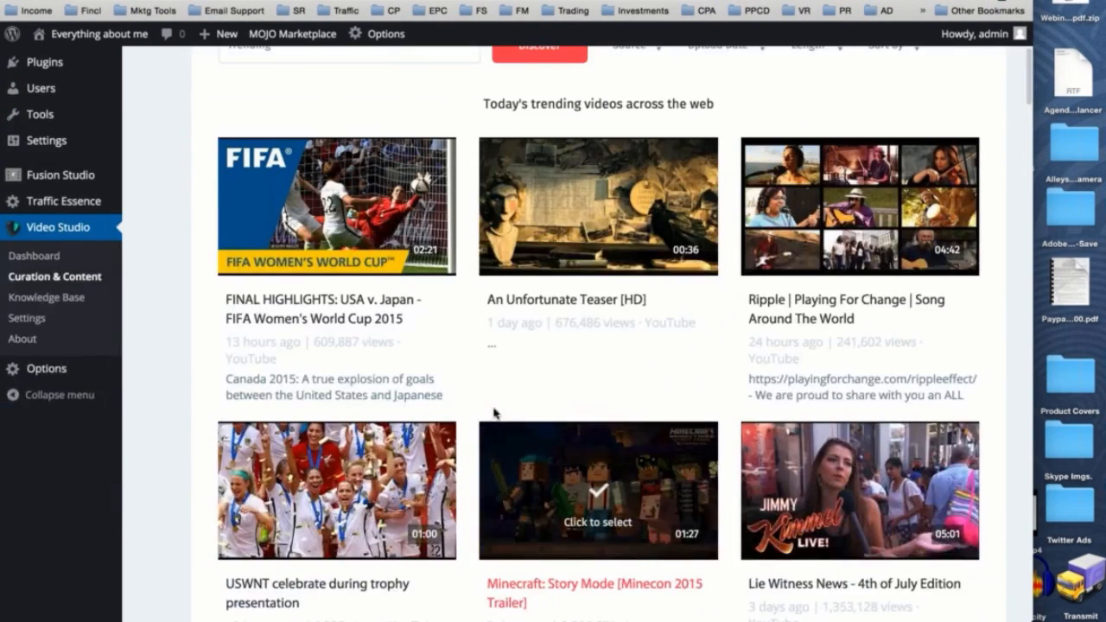
scroll(494, 413, down, 2)
scroll(640, 467, down, 5)
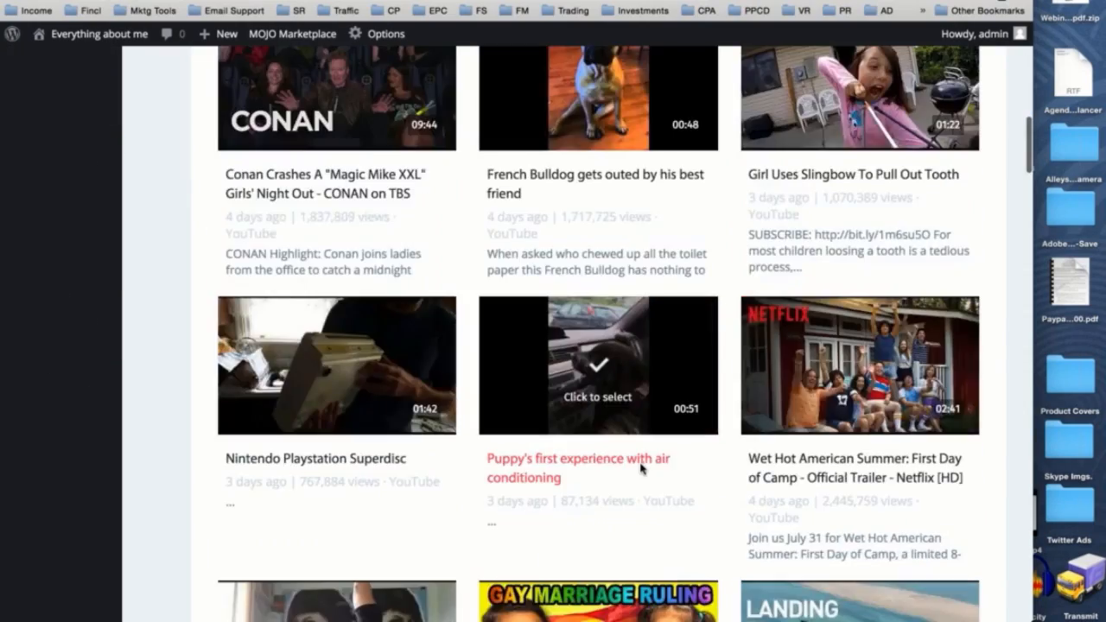
scroll(641, 467, down, 8)
scroll(640, 467, up, 4)
scroll(640, 468, up, 15)
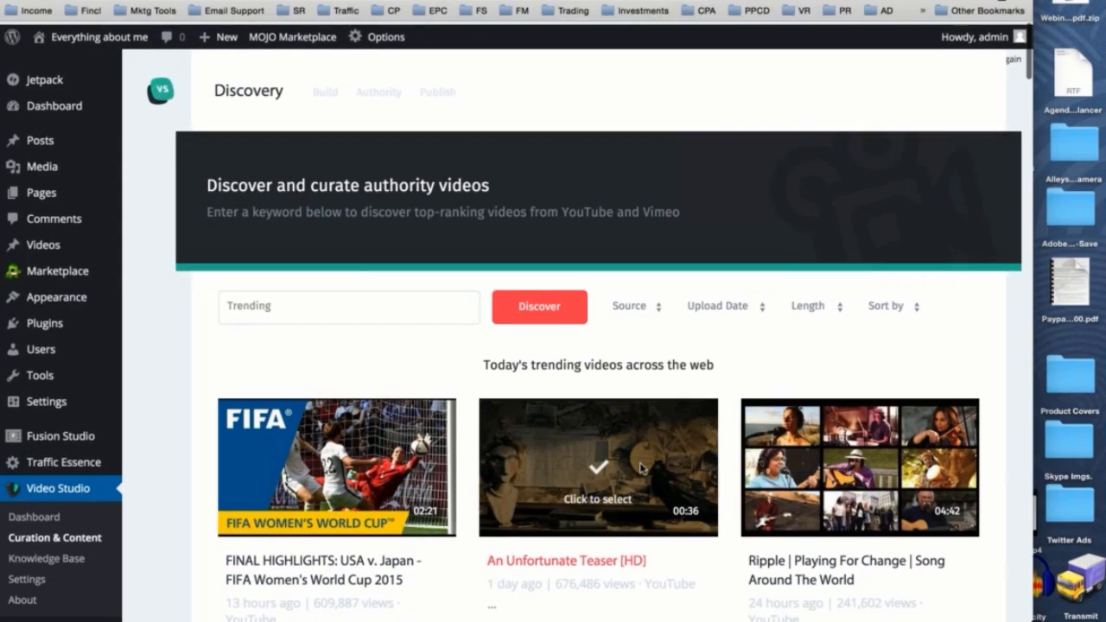
scroll(636, 464, down, 3)
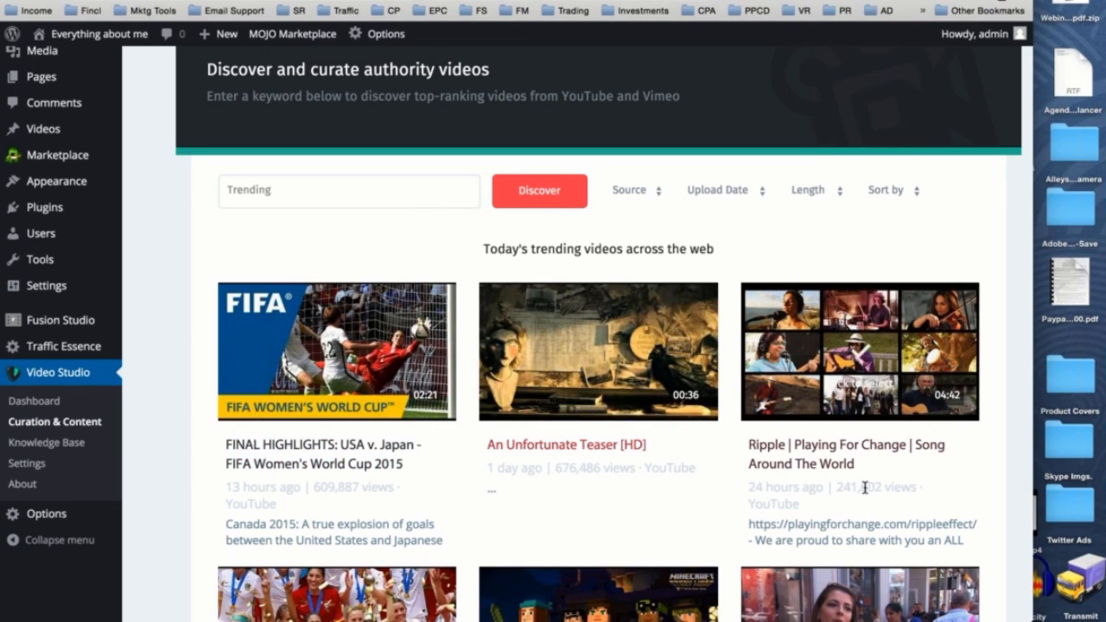
- Search for authority videos with the keyword "weight loss"
scroll(374, 334, up, 3)
click(374, 335)
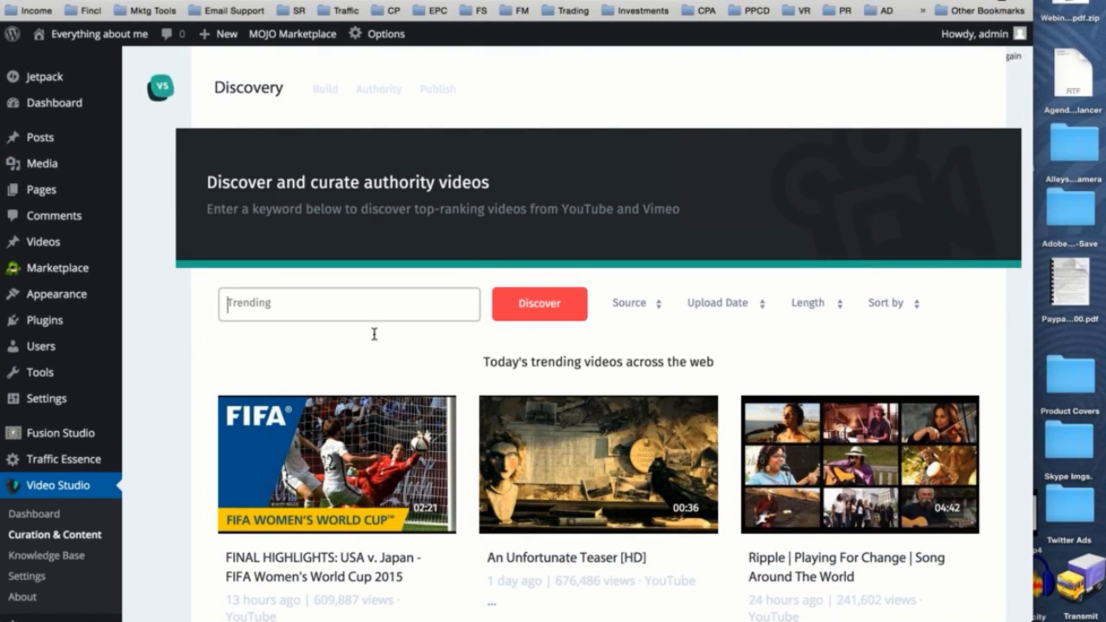
text(weight loss)
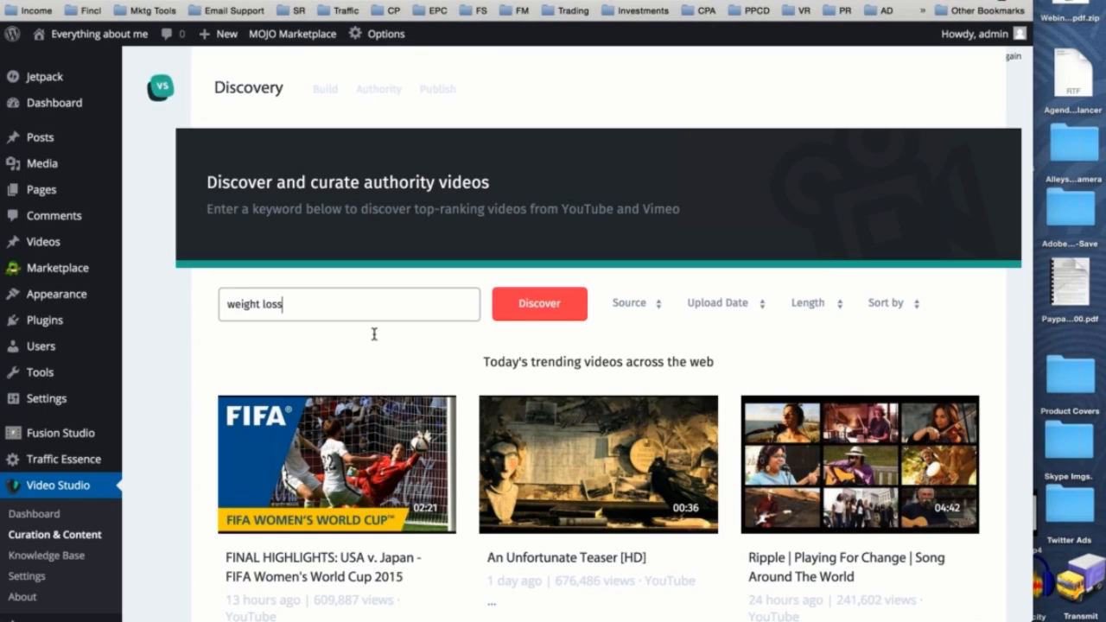
click(528, 312)
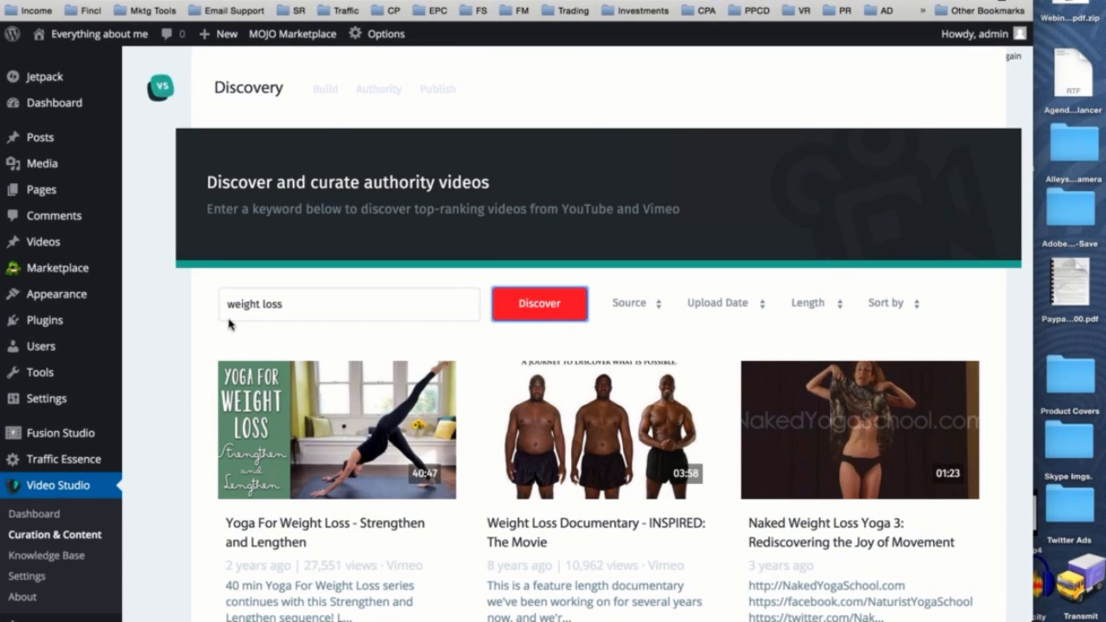
- Look through the weight loss videos and rerun the search to compare the results
scroll(229, 323, down, 5)
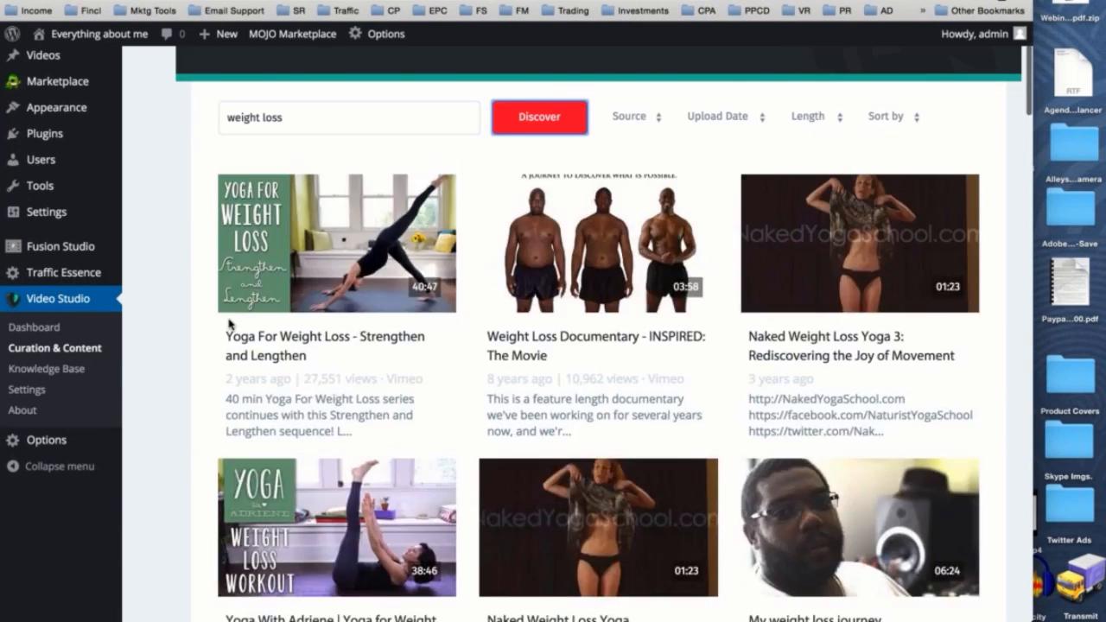
scroll(229, 323, up, 4)
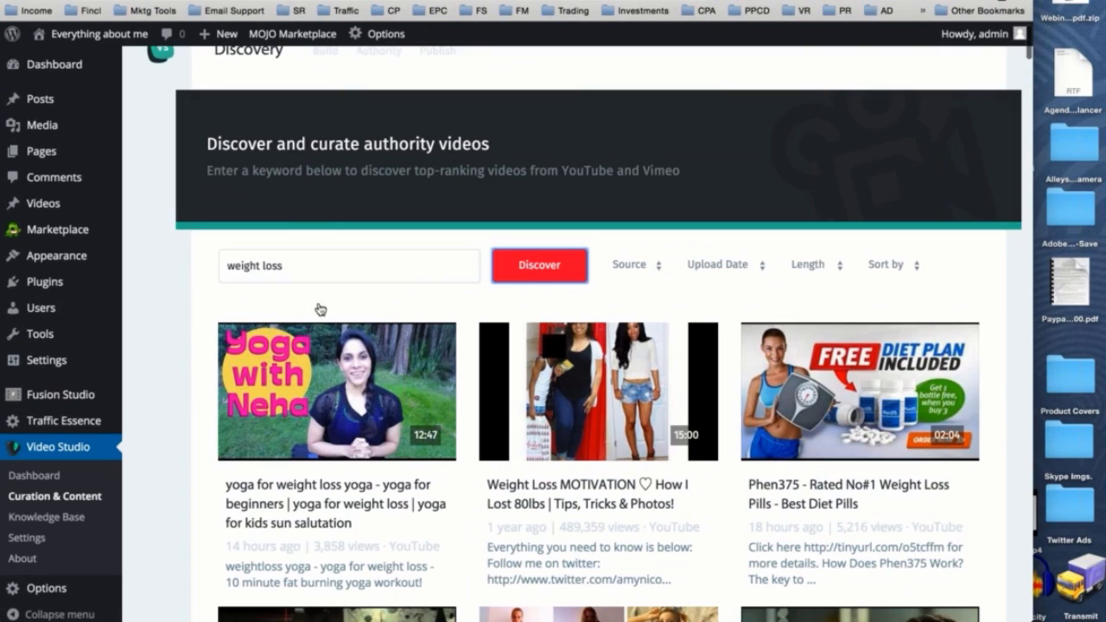
click(520, 276)
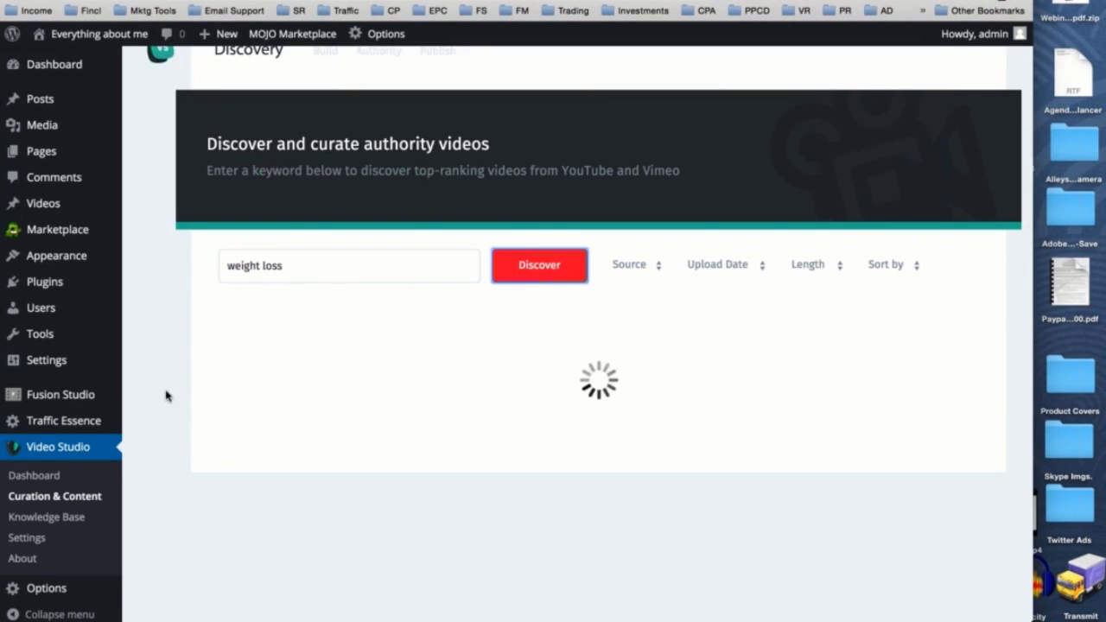
scroll(165, 393, down, 1)
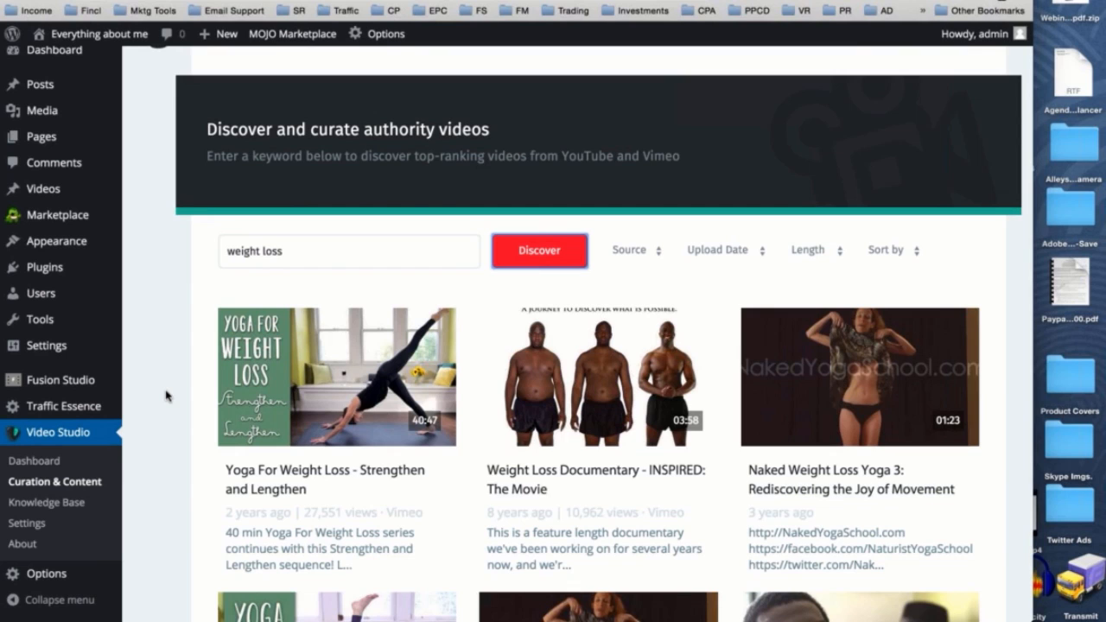
scroll(166, 395, down, 2)
mouse_move(341, 361)
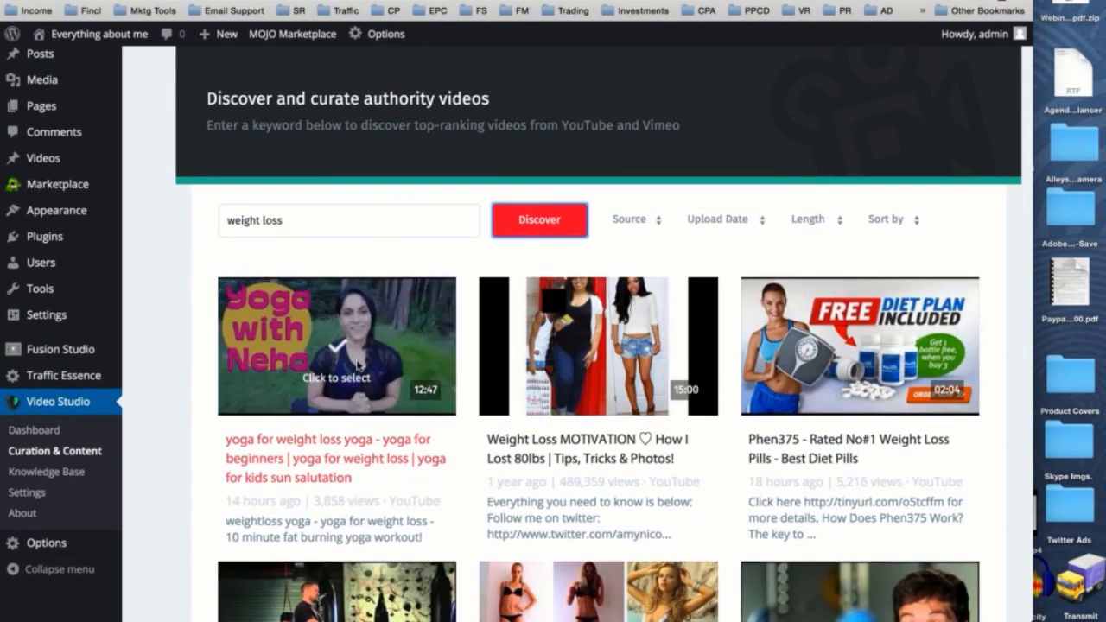
scroll(354, 366, down, 1)
scroll(357, 369, down, 5)
scroll(357, 369, up, 3)
- Refresh the results, select the video "Yoga For Weight Loss - Strengthen and Lengthen" and start building a post with it
click(537, 173)
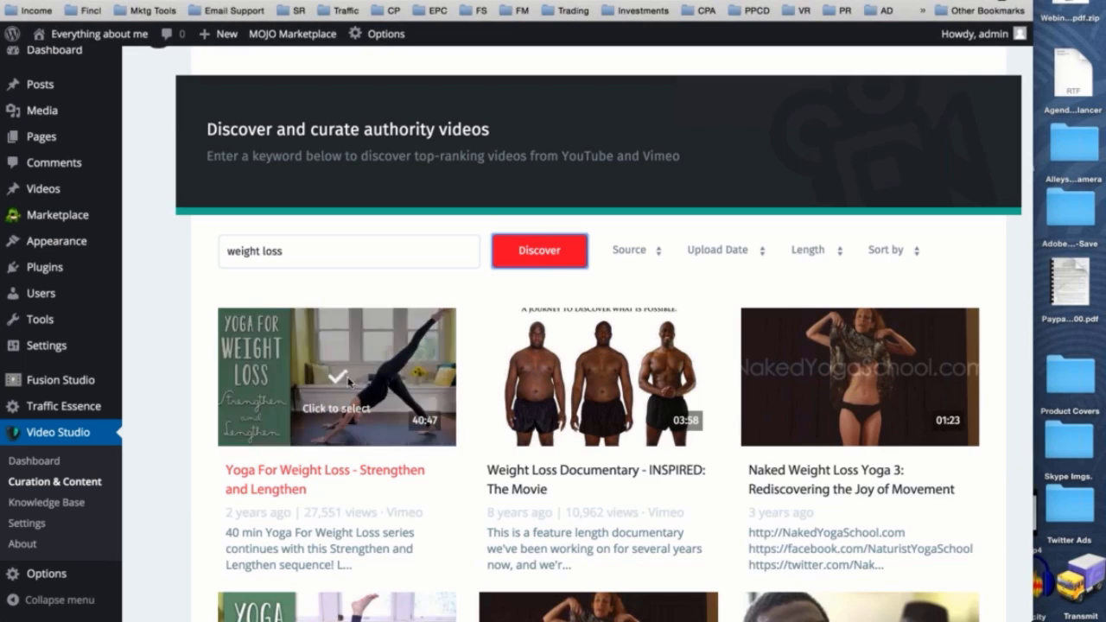
click(333, 380)
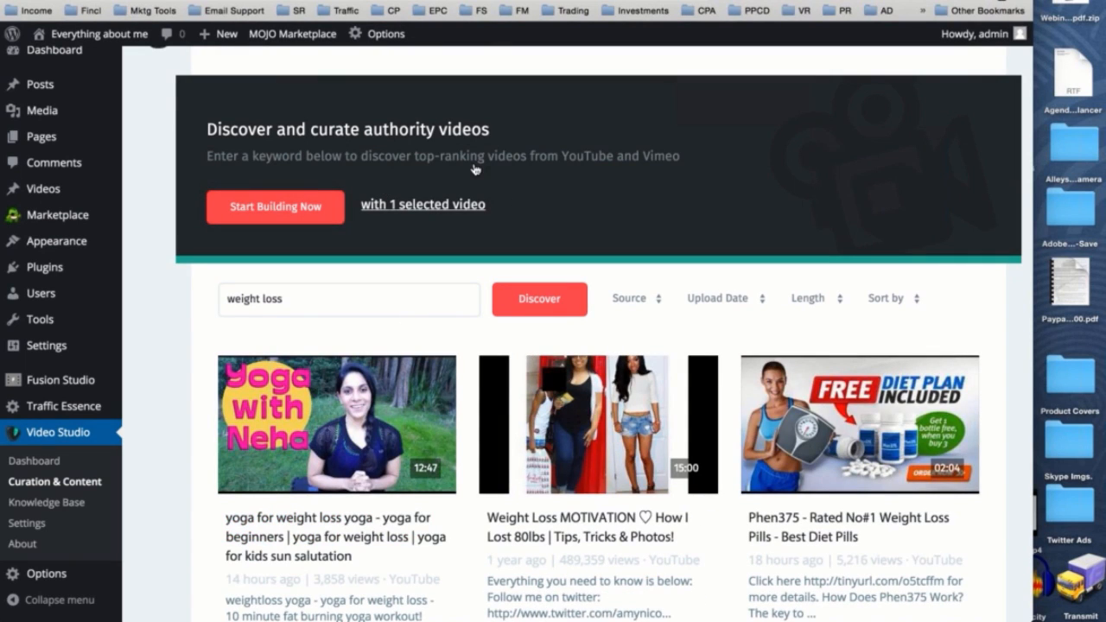
click(271, 219)
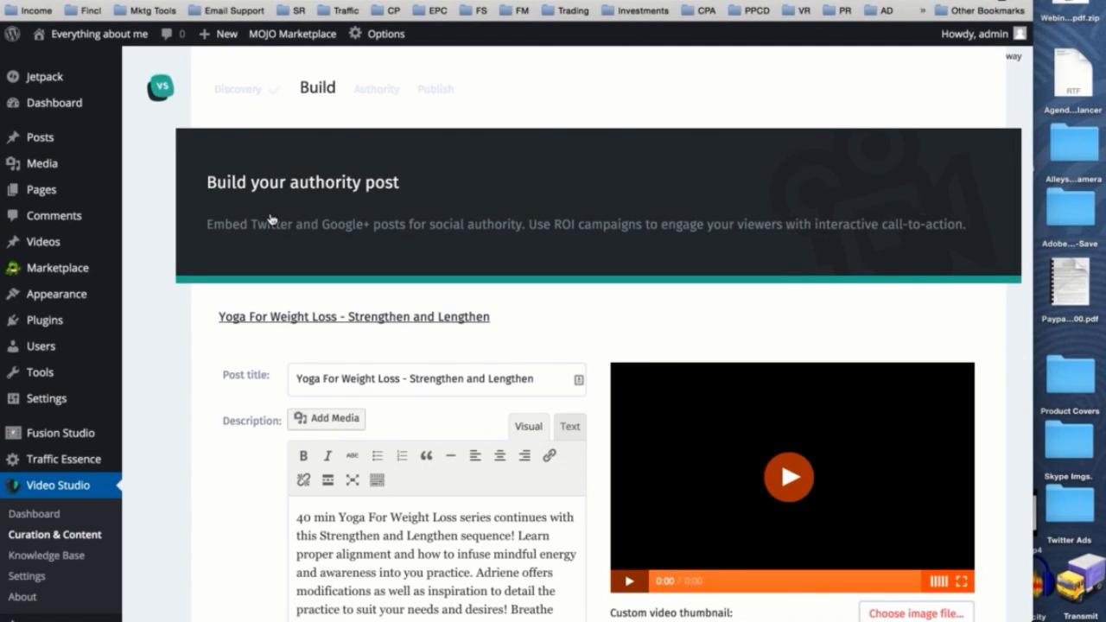
- Change the post title to "Yoga For Fun Is Awesome!" and put back the original "Yoga For Weight Loss - Strengthen and Lengthen"
scroll(645, 302, down, 5)
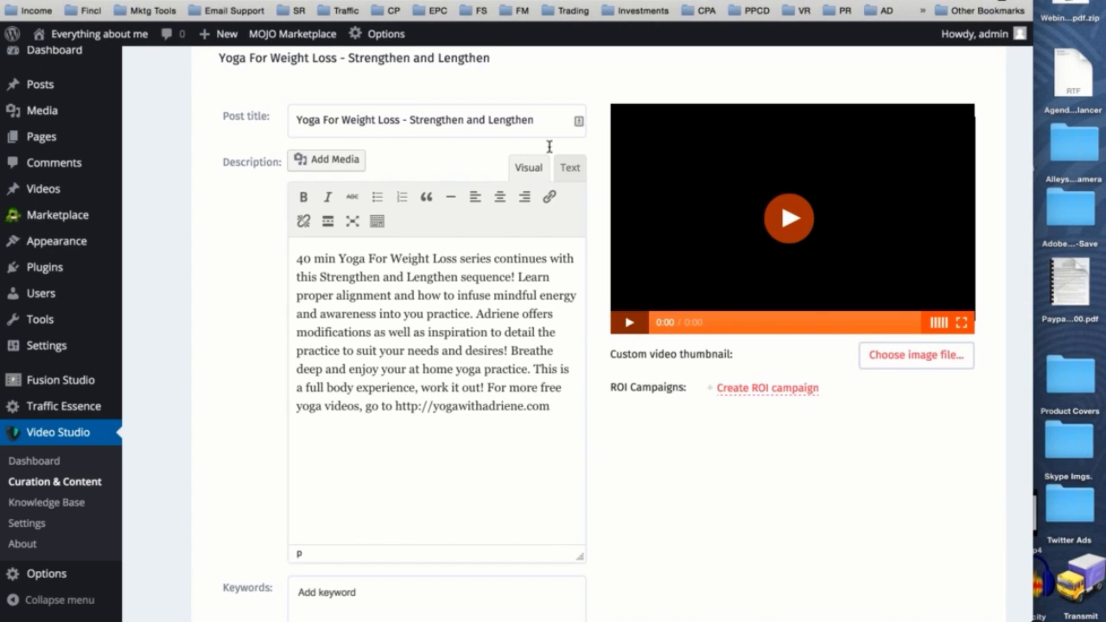
drag(535, 121, 292, 121)
key(super+c)
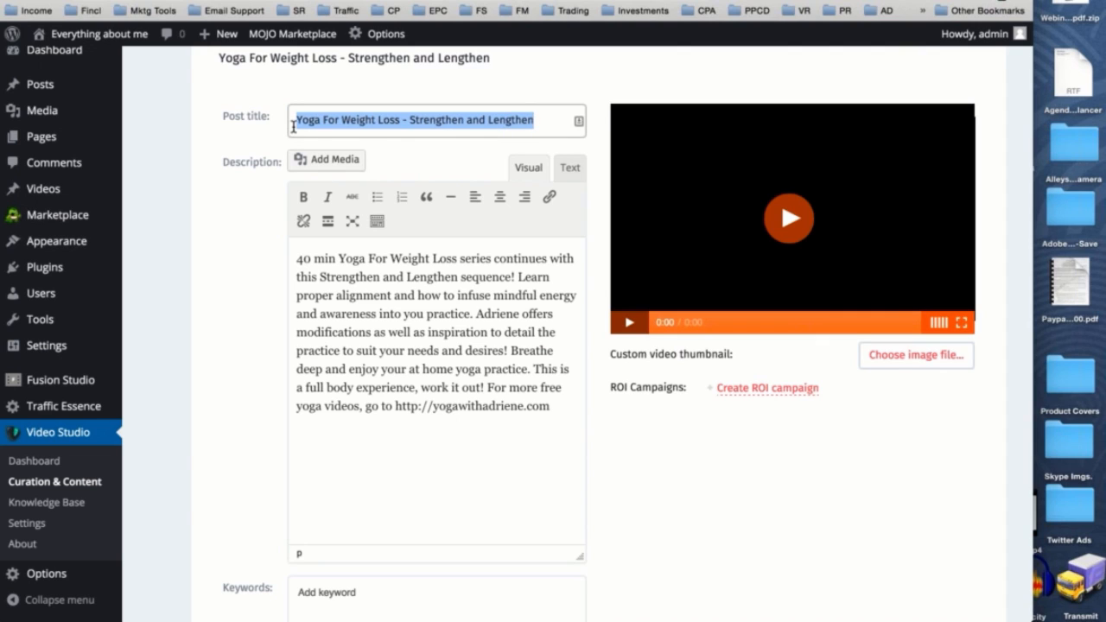
key(BackSpace)
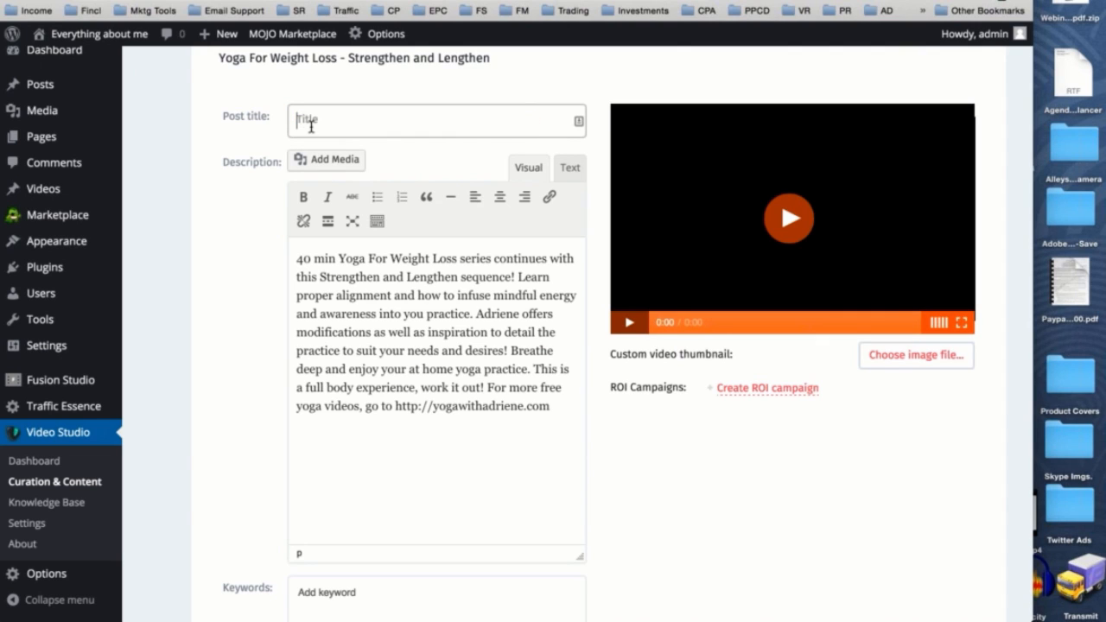
text(Yoga For Fun Is Awesome!)
triple_click(435, 119)
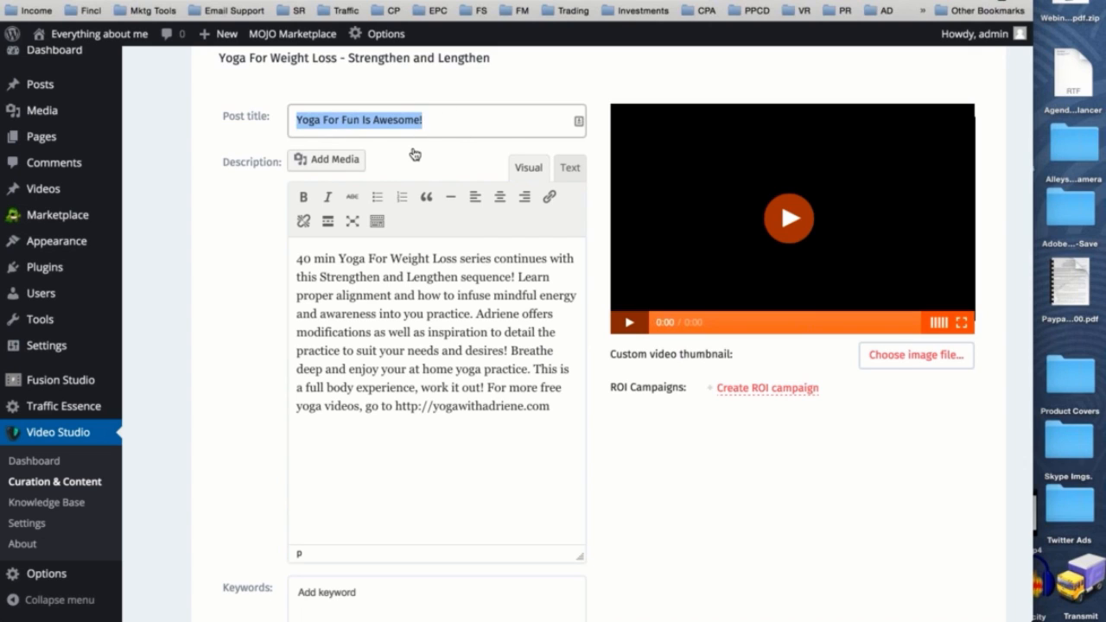
key(super+v)
- Examine the imported post description by highlighting its middle passage and the closing website address
drag(526, 369, 315, 290)
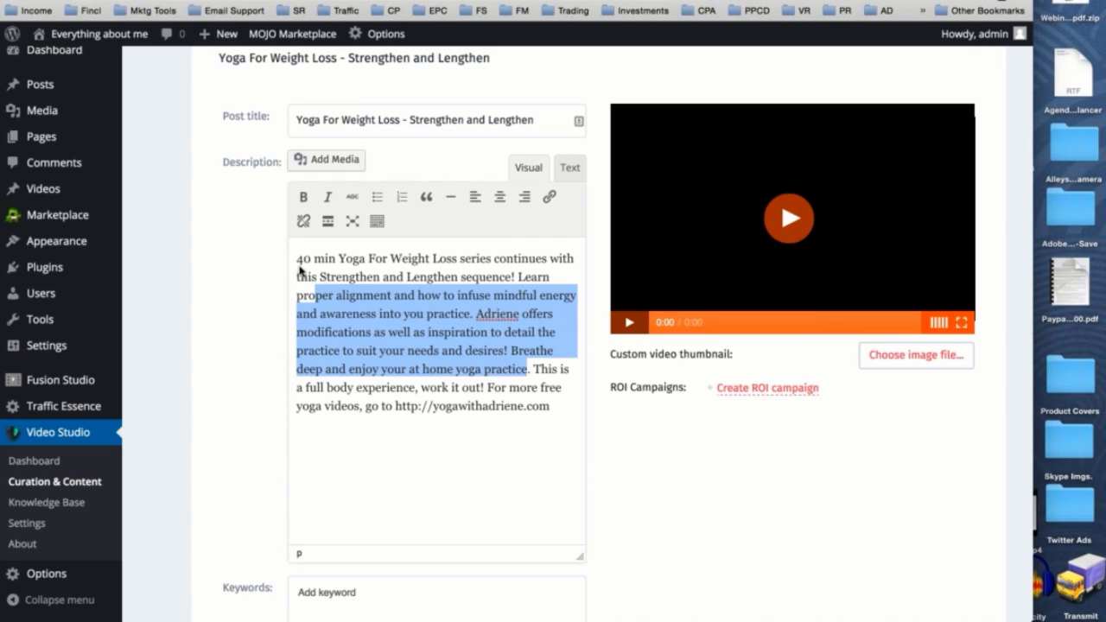
scroll(468, 318, down, 2)
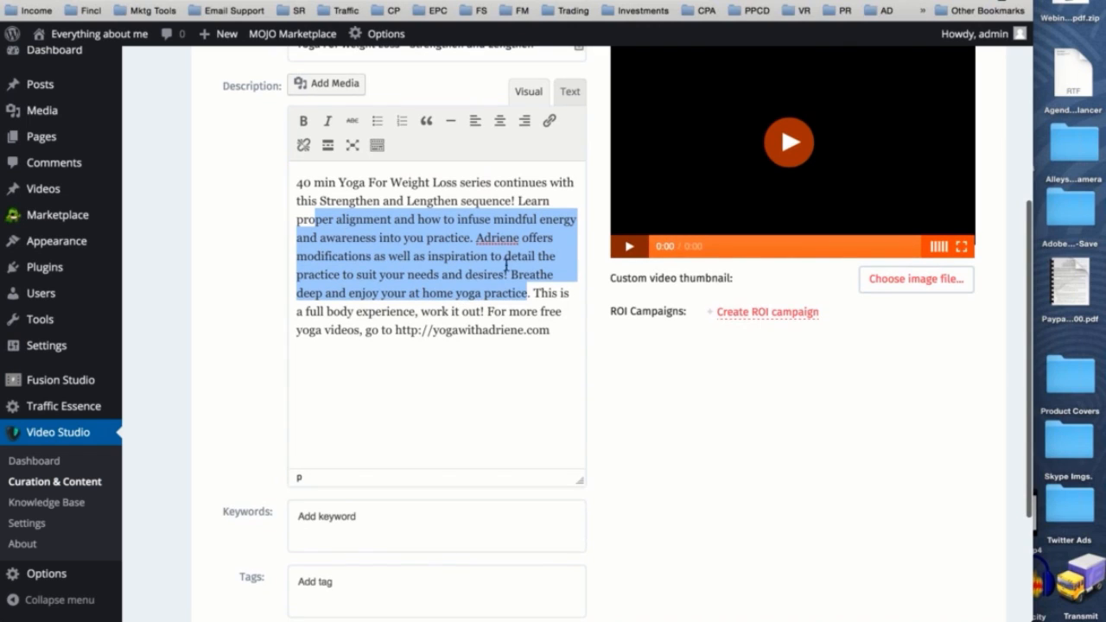
click(576, 328)
shift+click(370, 329)
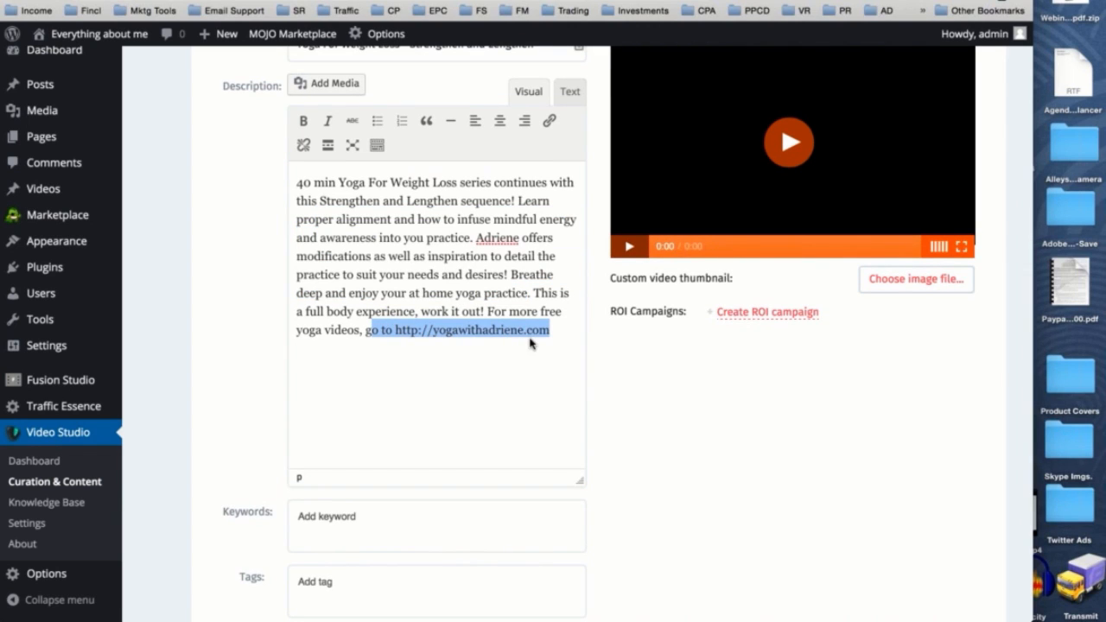
scroll(530, 339, up, 2)
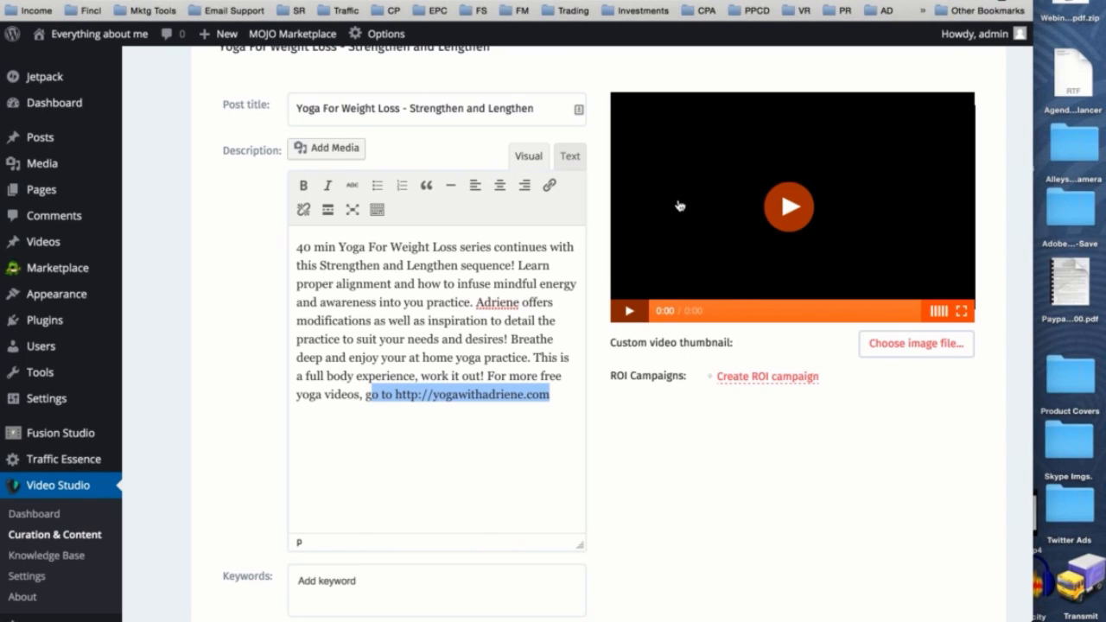
- Start a new ROI campaign, compare the sample previews of the campaign types and choose to customize a CTA button
scroll(677, 205, down, 2)
scroll(904, 198, up, 3)
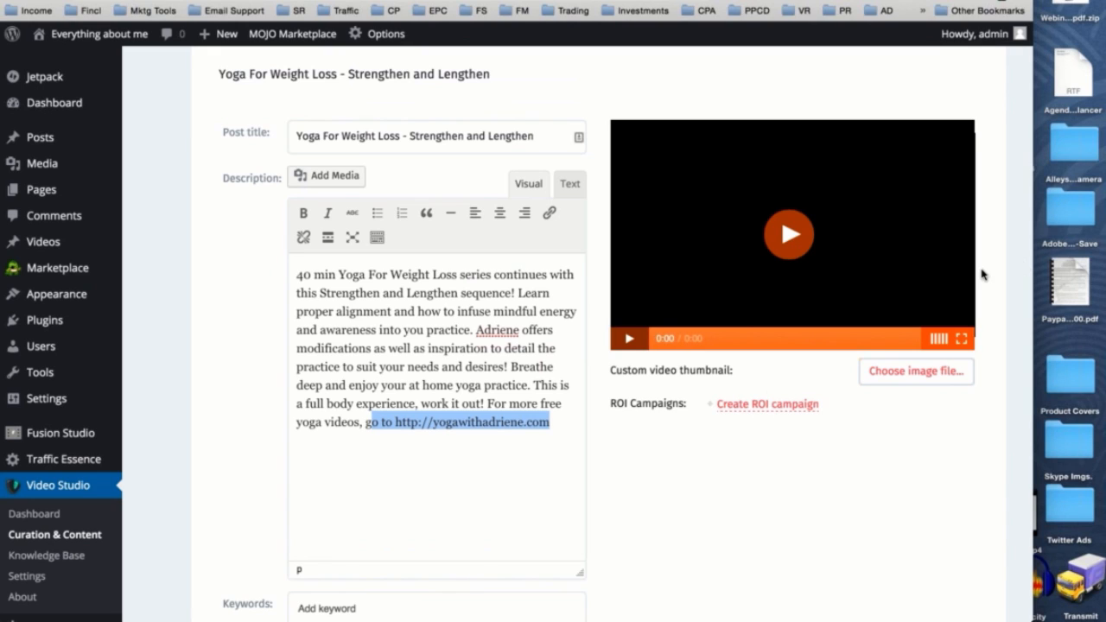
scroll(743, 302, down, 2)
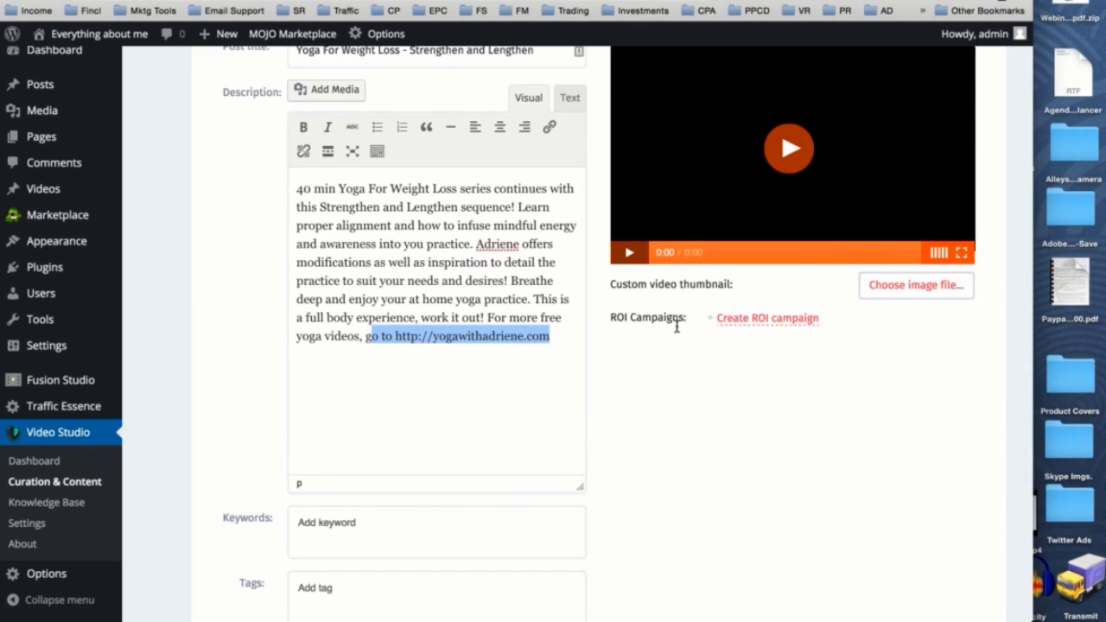
click(795, 319)
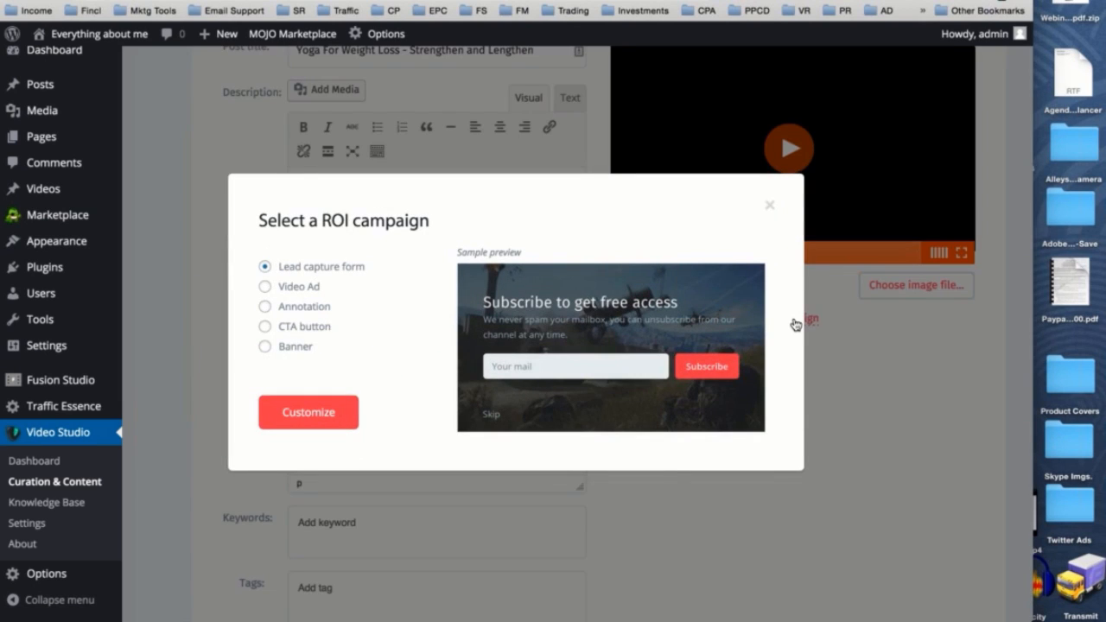
click(299, 290)
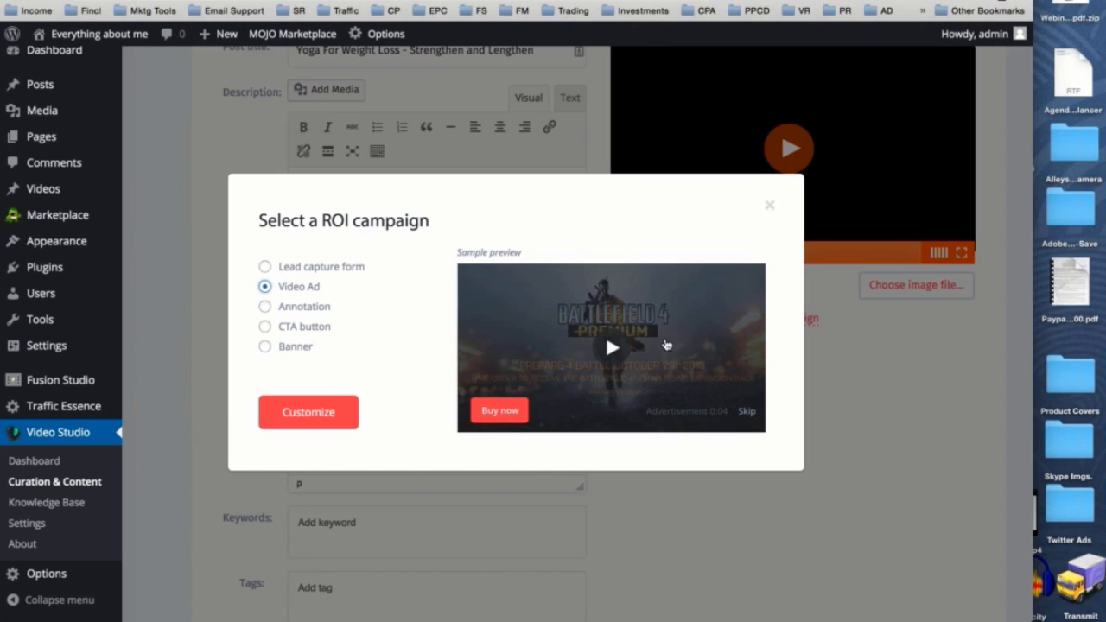
click(292, 306)
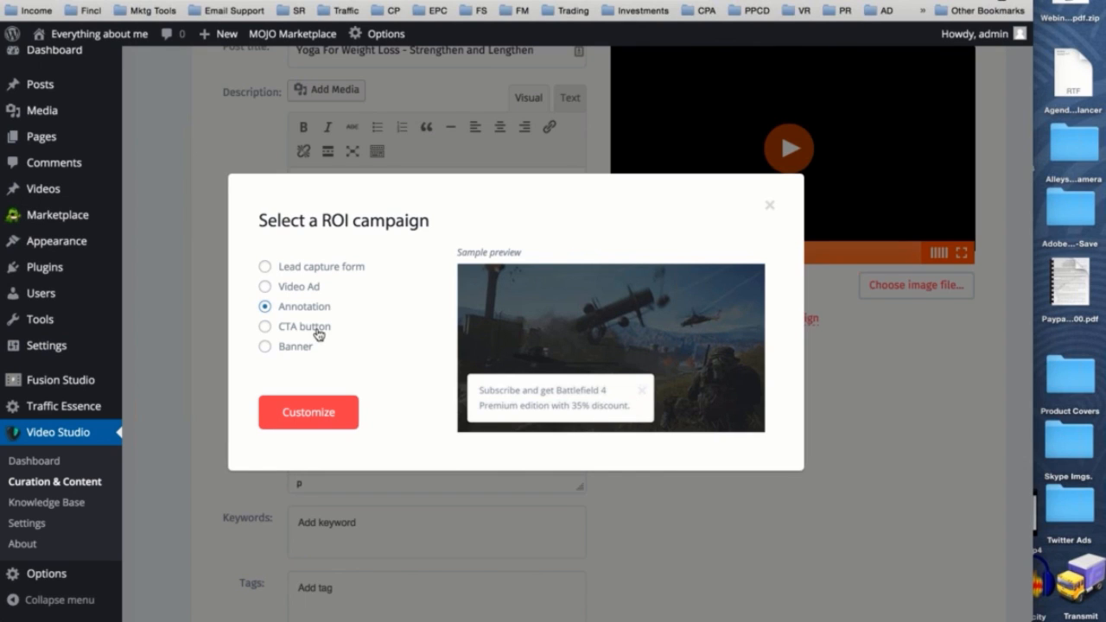
click(302, 329)
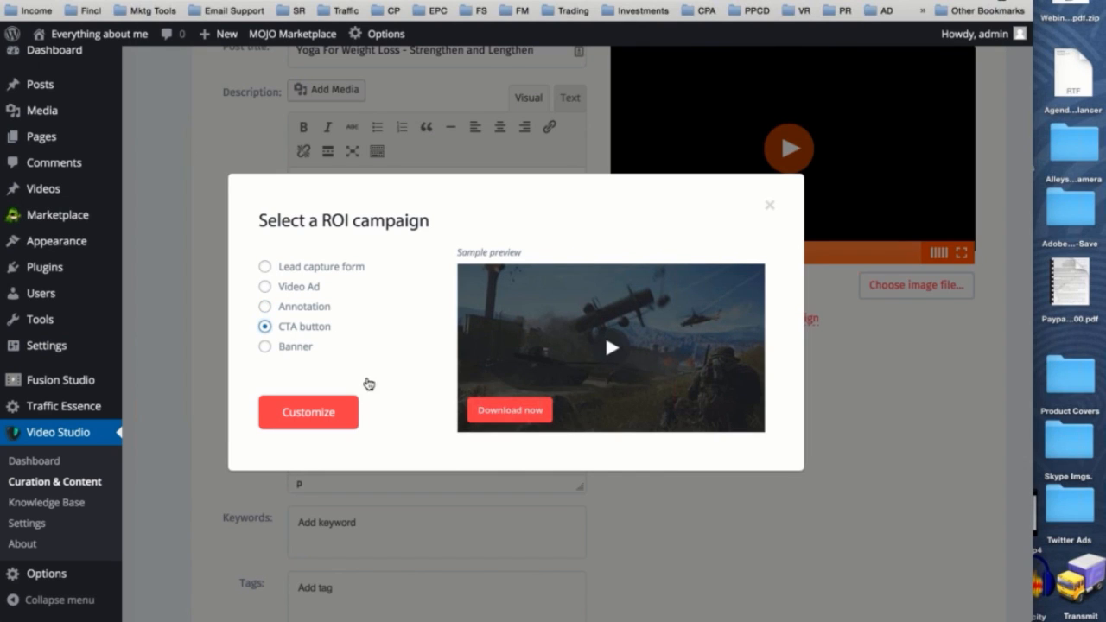
click(294, 353)
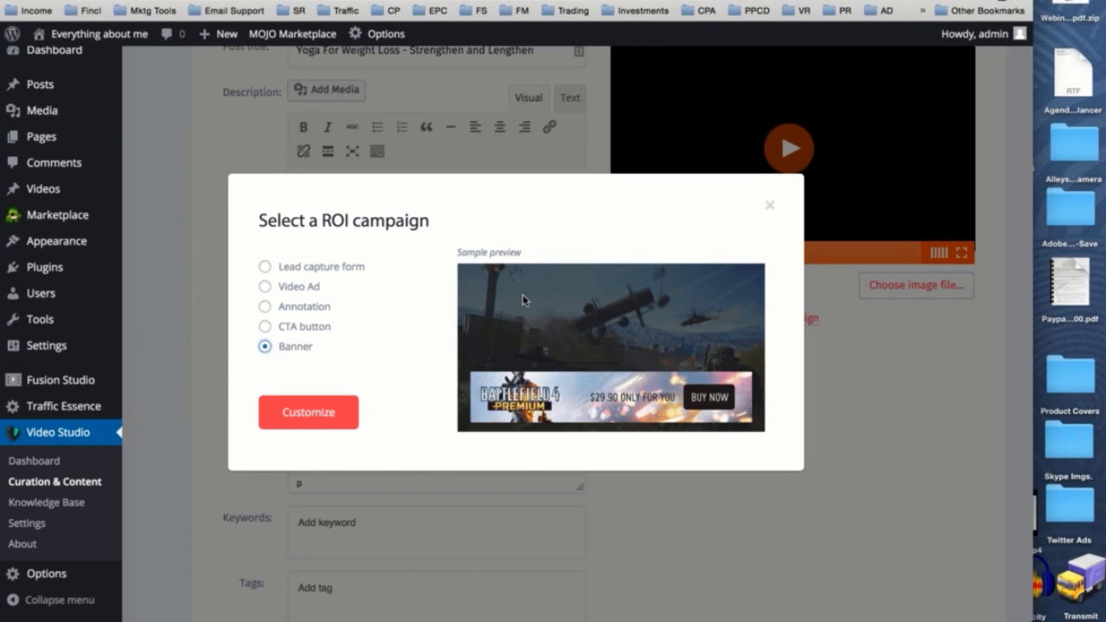
click(318, 332)
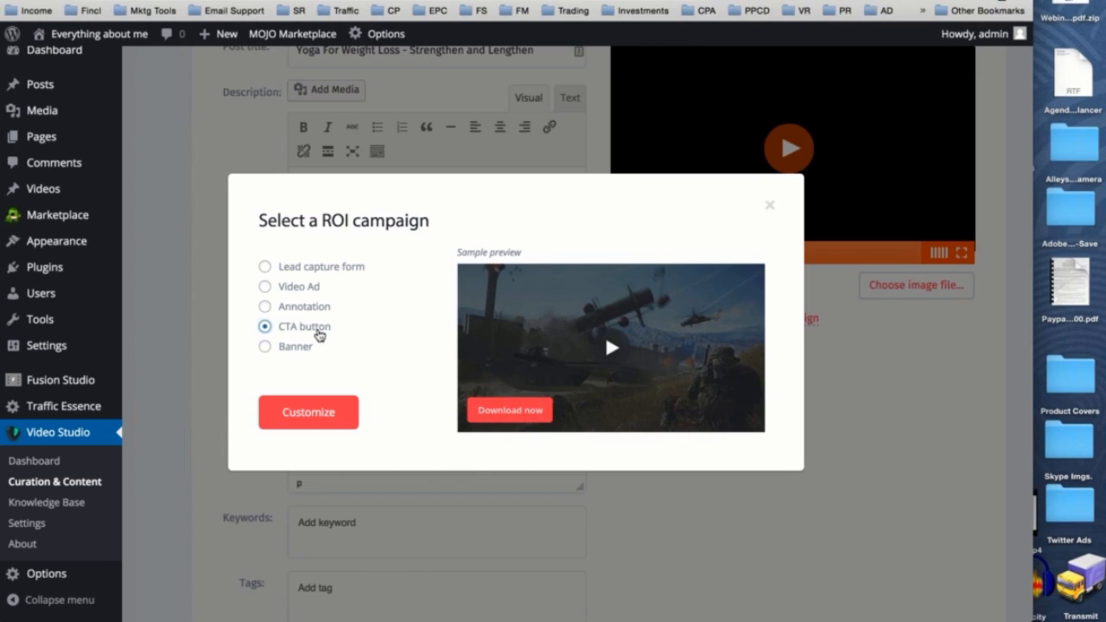
click(335, 424)
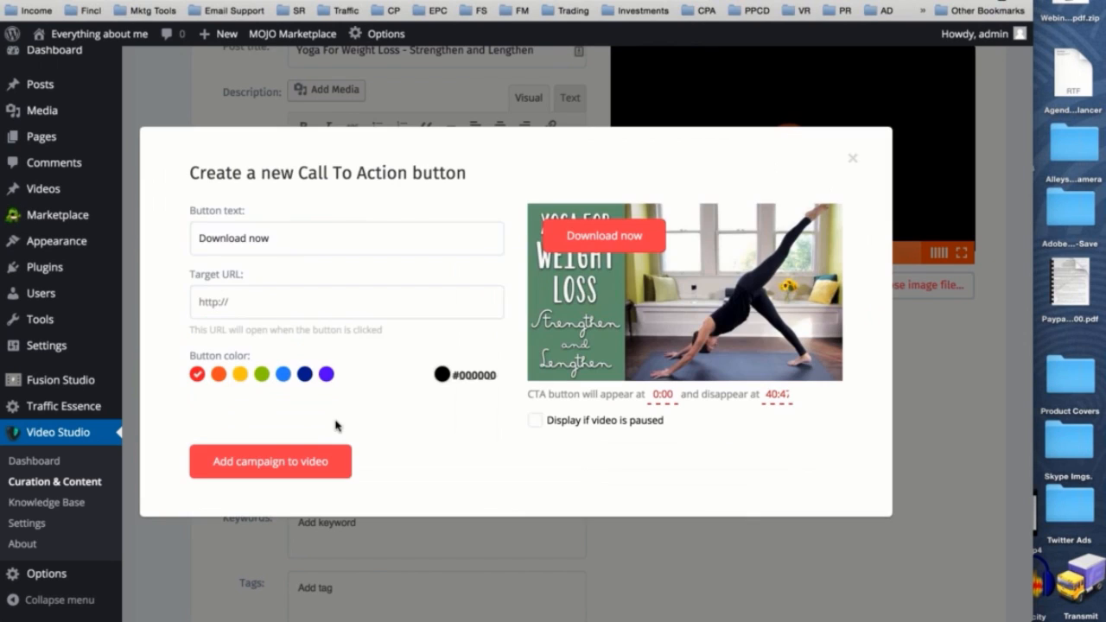
- Try "Get Started Noew!" and "Check this out!" as the text of the call-to-action button
triple_click(293, 235)
text(Get)
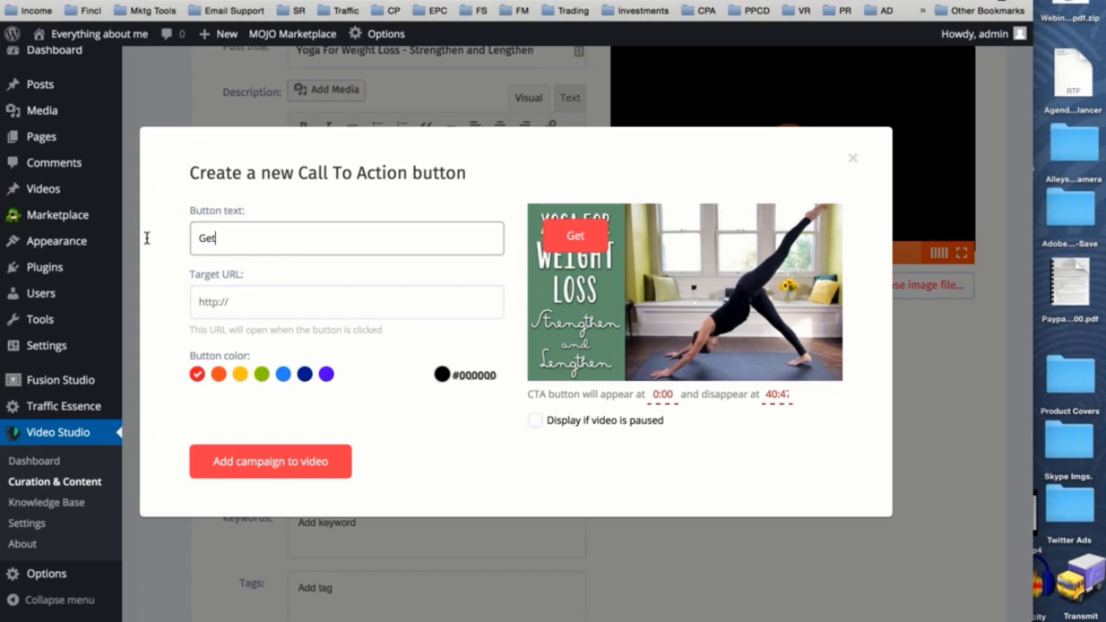
text( Started Noew)
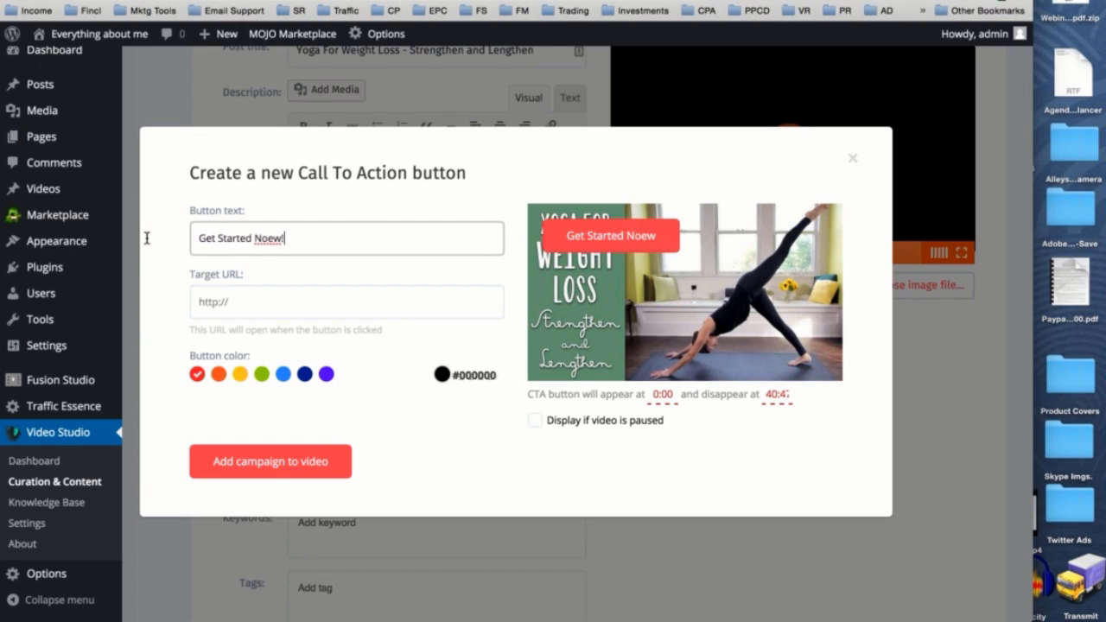
text(!)
key(BackSpace)
key(BackSpace)
key(super+z)
text(Ch)
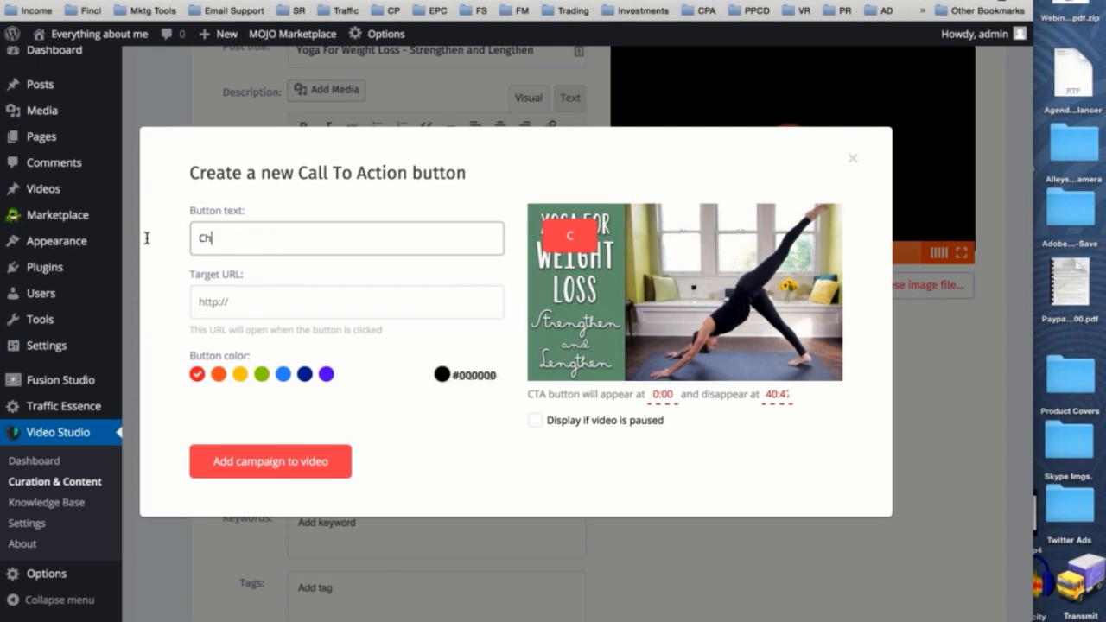
text(eck this out!)
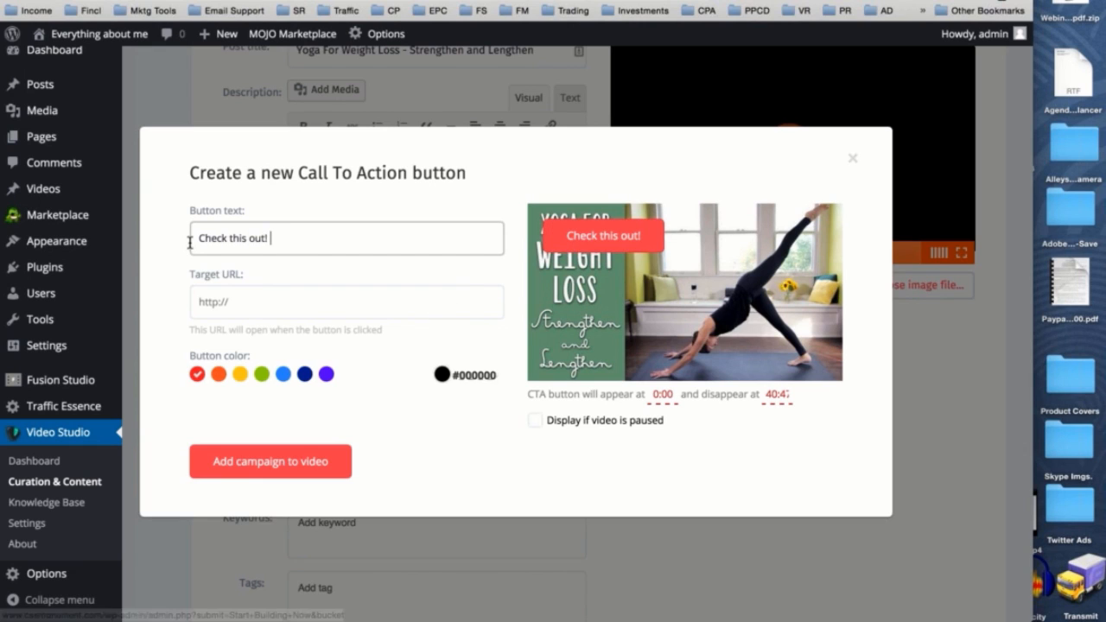
- Set the button text to "Coupon Available Here!" and move the button to the lower right area of the video preview
drag(273, 238, 186, 243)
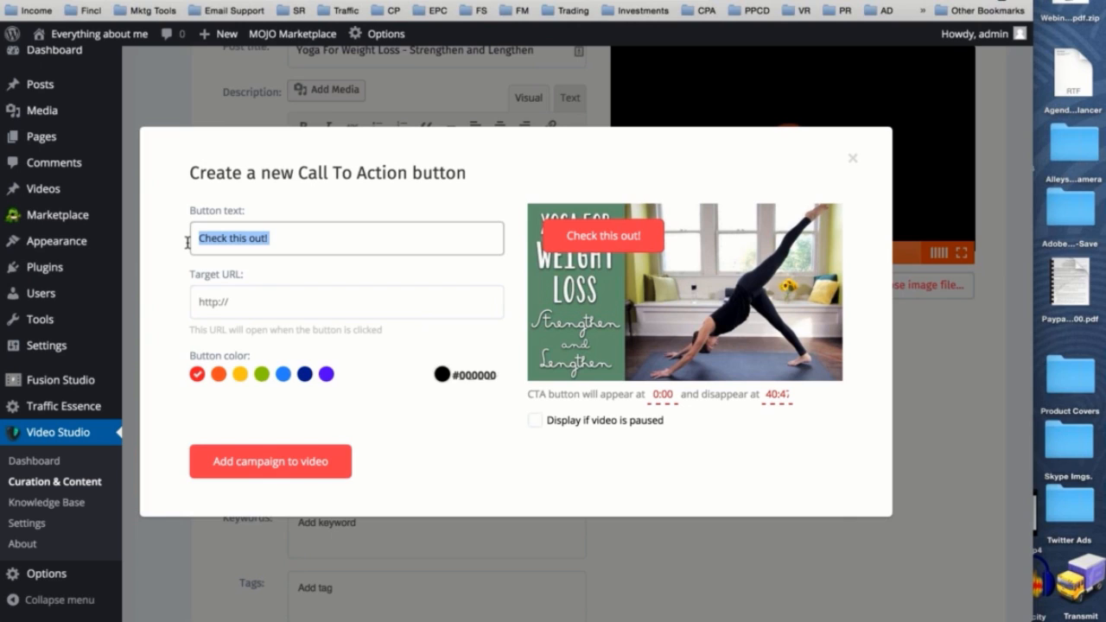
text(Coupon Available Here!)
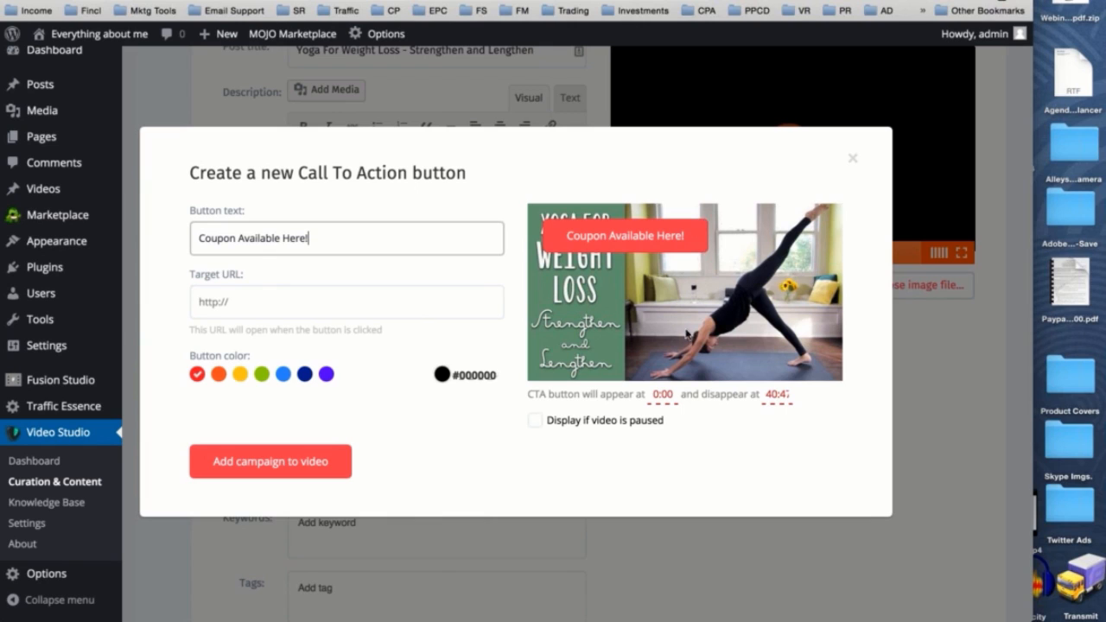
drag(687, 259, 783, 370)
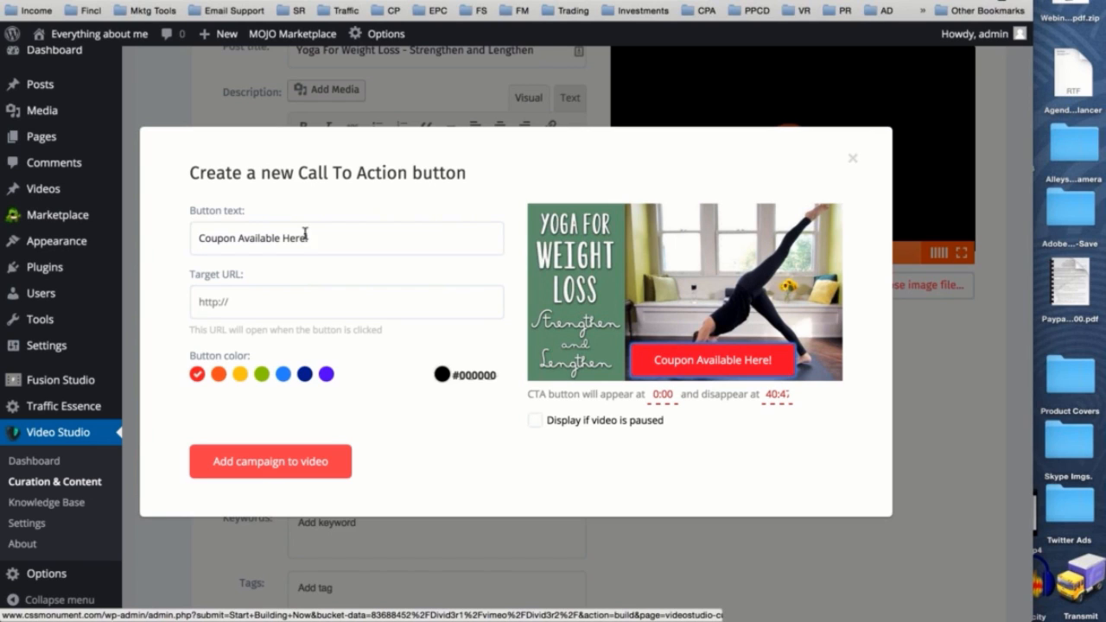
drag(200, 236, 302, 236)
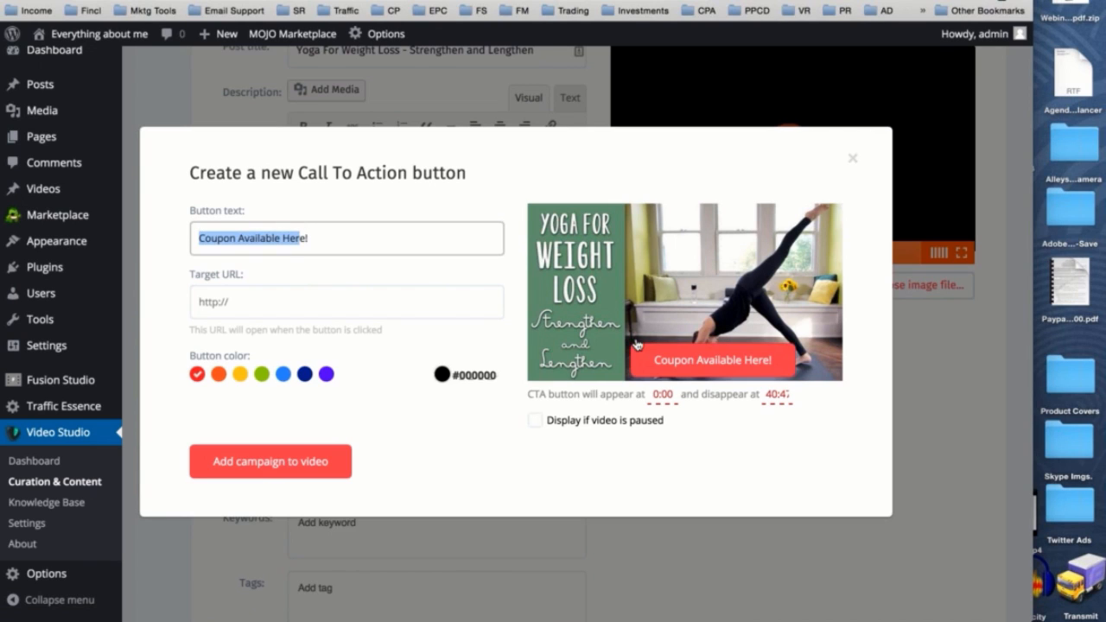
mouse_move(782, 378)
mouse_down()
mouse_move(806, 292)
mouse_move(714, 339)
mouse_move(800, 372)
mouse_move(765, 242)
mouse_move(778, 371)
mouse_up()
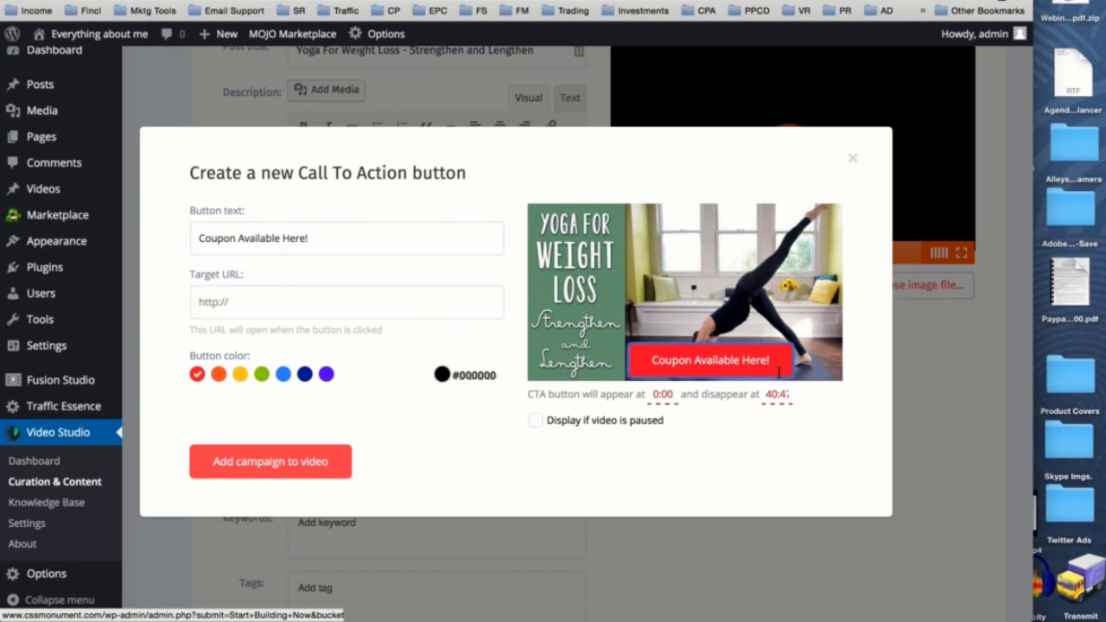
click(226, 302)
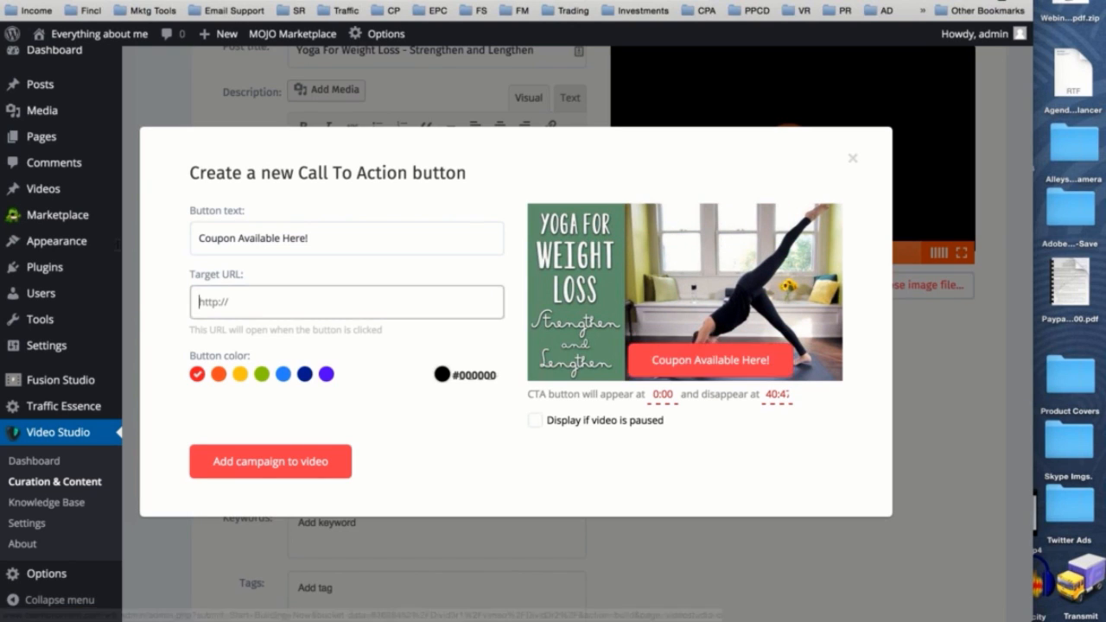
text(http://videostudio.io)
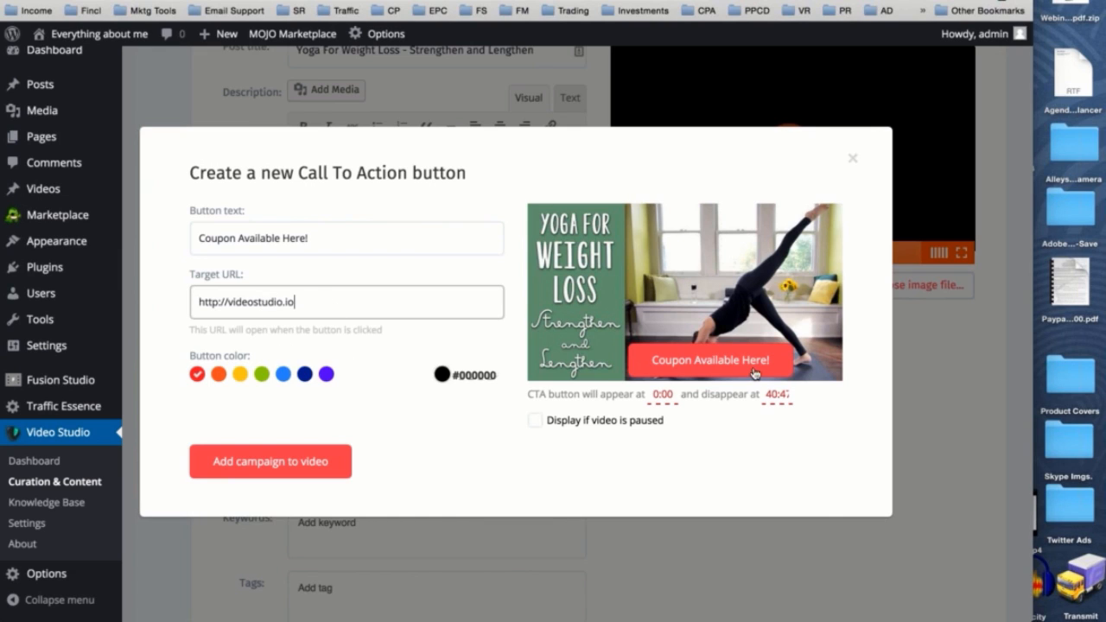
- Try the preset button colors, including dark blue, light blue and green, and settle on yellow
click(219, 374)
click(240, 374)
click(262, 374)
click(307, 377)
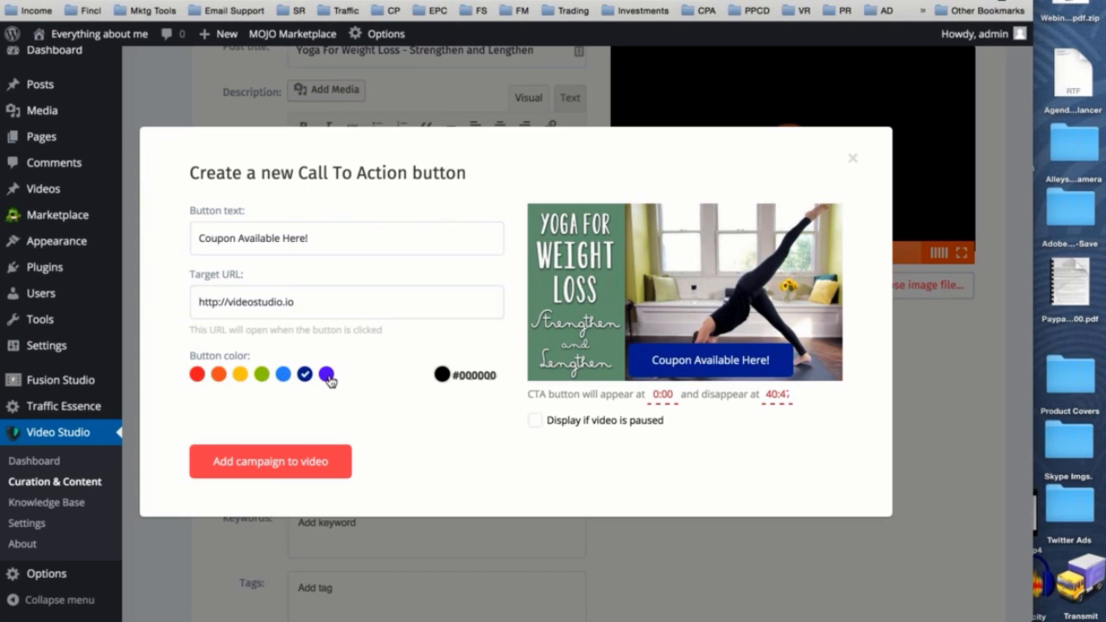
click(327, 377)
click(305, 374)
click(283, 374)
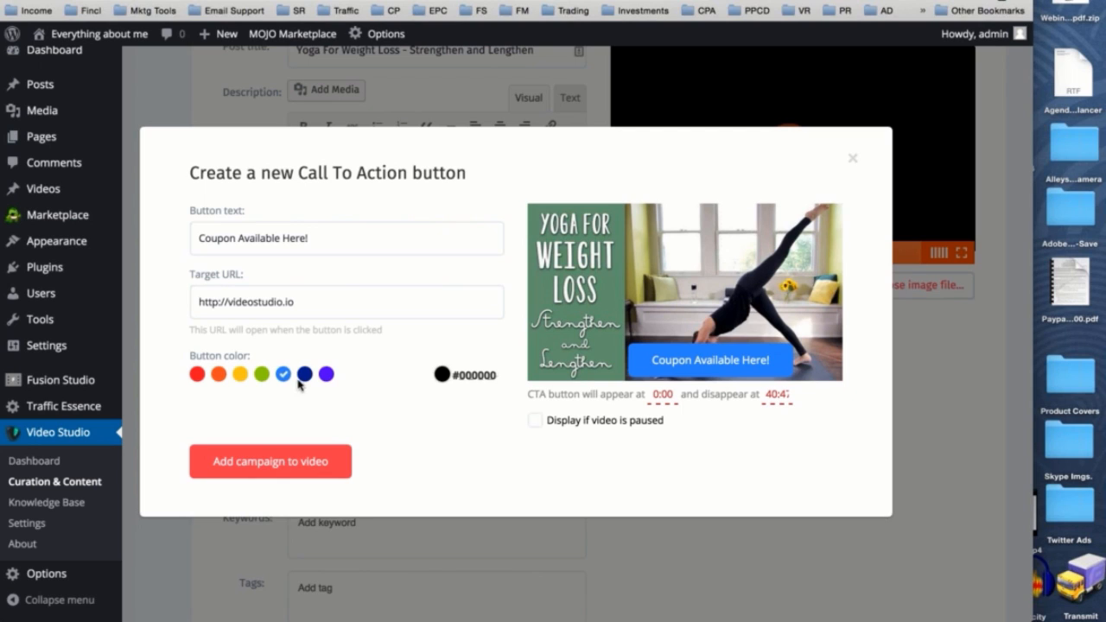
click(241, 375)
click(260, 375)
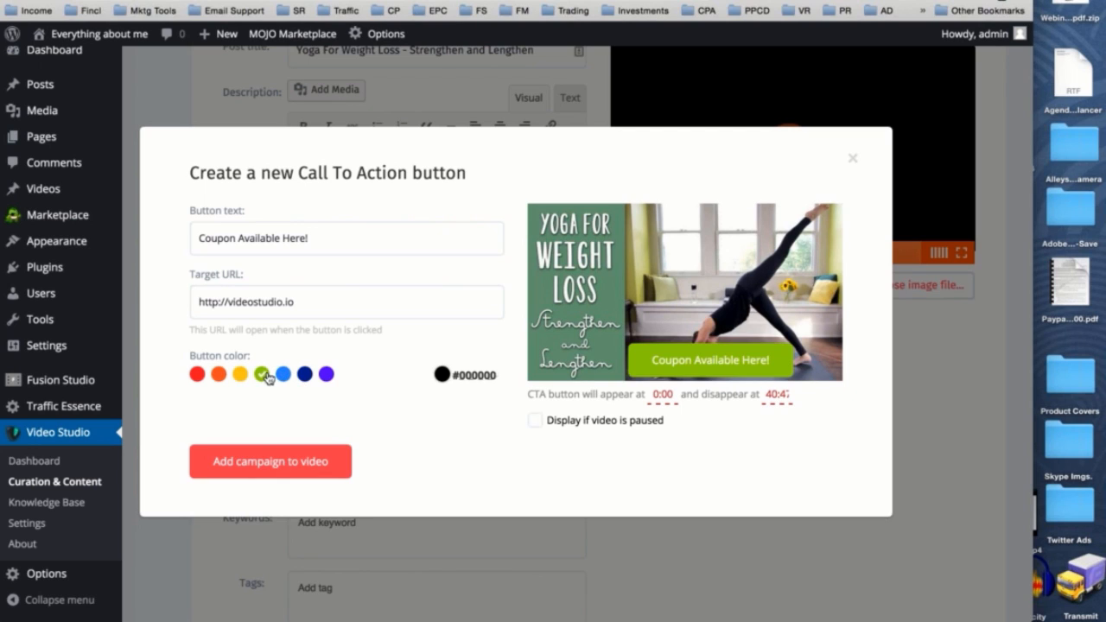
click(241, 375)
- Set the CTA button to appear at 0:30 in the video
scroll(495, 381, down, 1)
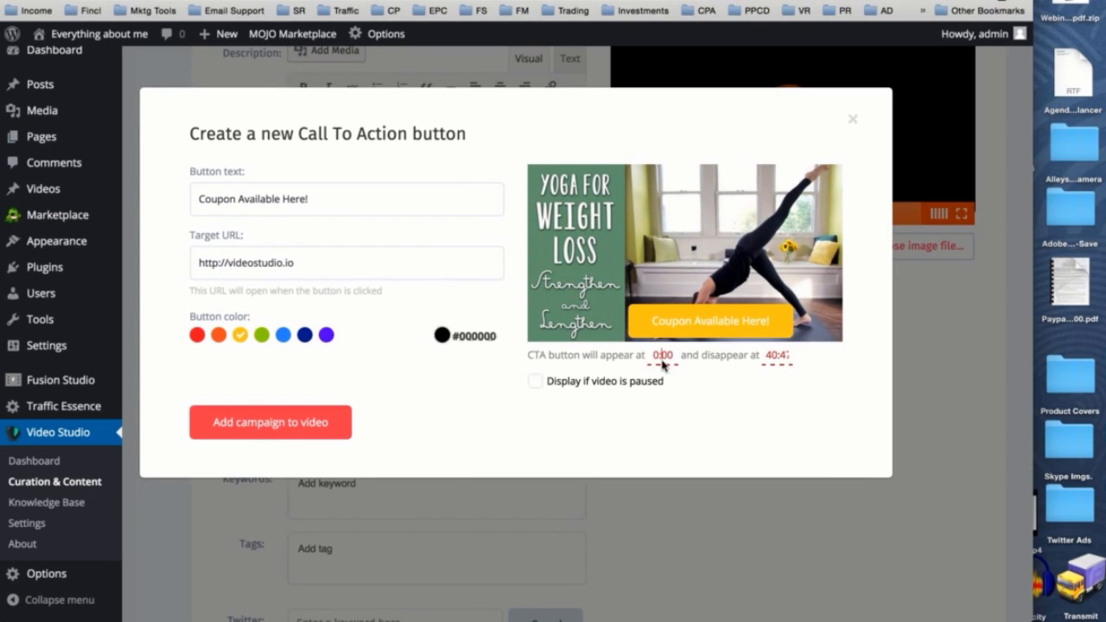
click(662, 355)
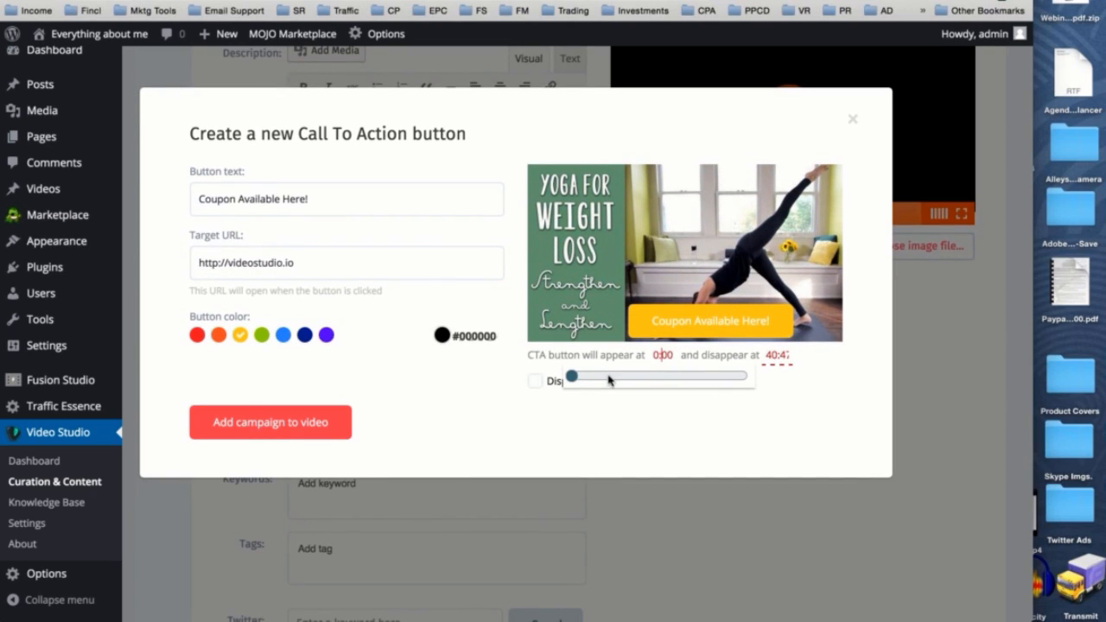
mouse_move(572, 377)
mouse_down()
mouse_move(598, 382)
mouse_move(577, 383)
mouse_up()
click(663, 357)
key(BackSpace)
key(BackSpace)
text(30)
click(682, 462)
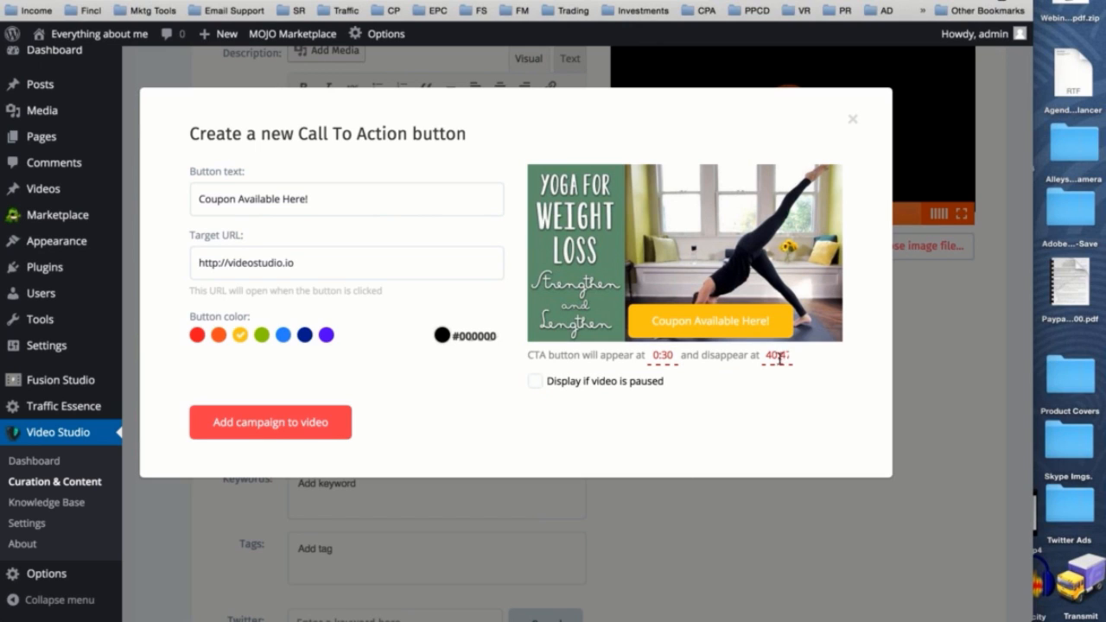
- Make the CTA button appear at 0:05 and display while the video is paused, and add the campaign to the video
click(669, 356)
click(672, 358)
key(BackSpace)
key(BackSpace)
text(05)
click(537, 387)
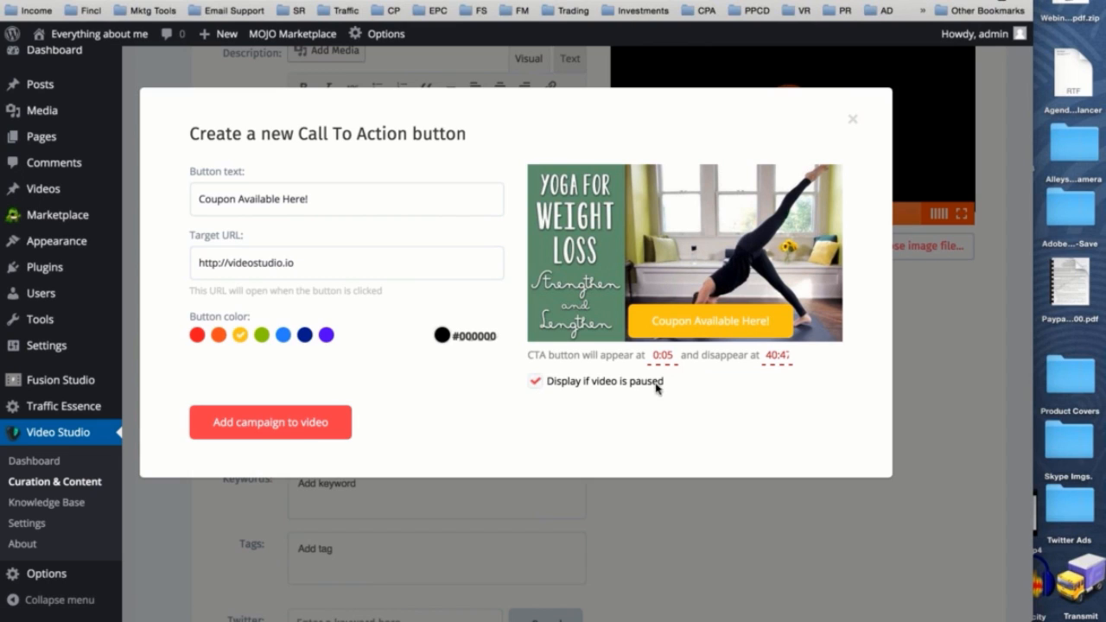
click(303, 422)
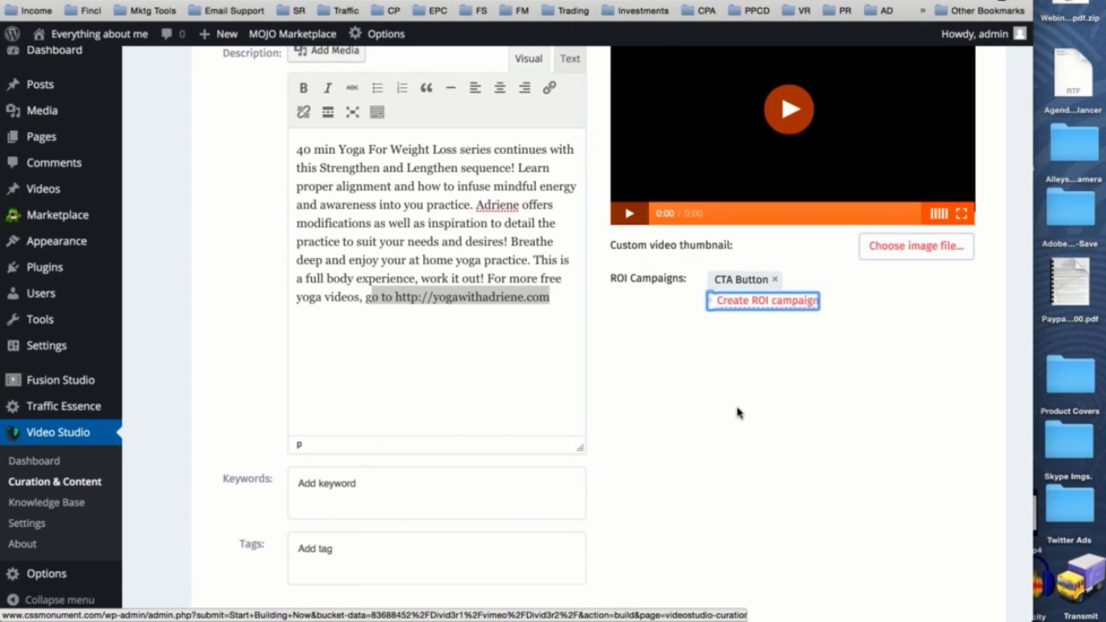
- Add the keywords "yoga" and "weight loss" to the post
scroll(737, 412, down, 3)
click(437, 354)
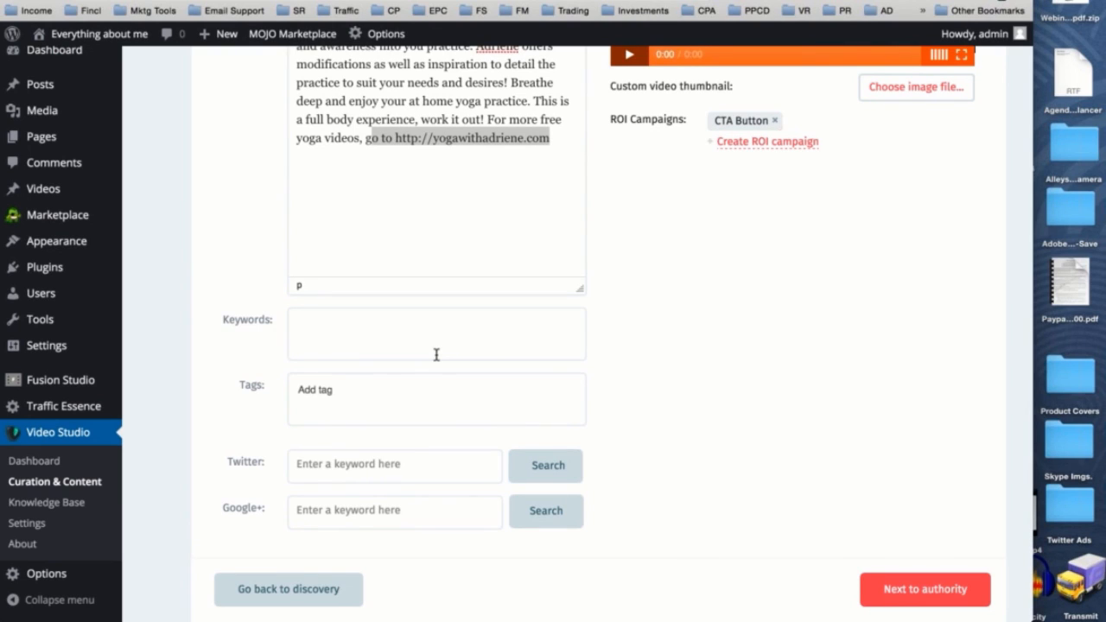
scroll(438, 360, up, 4)
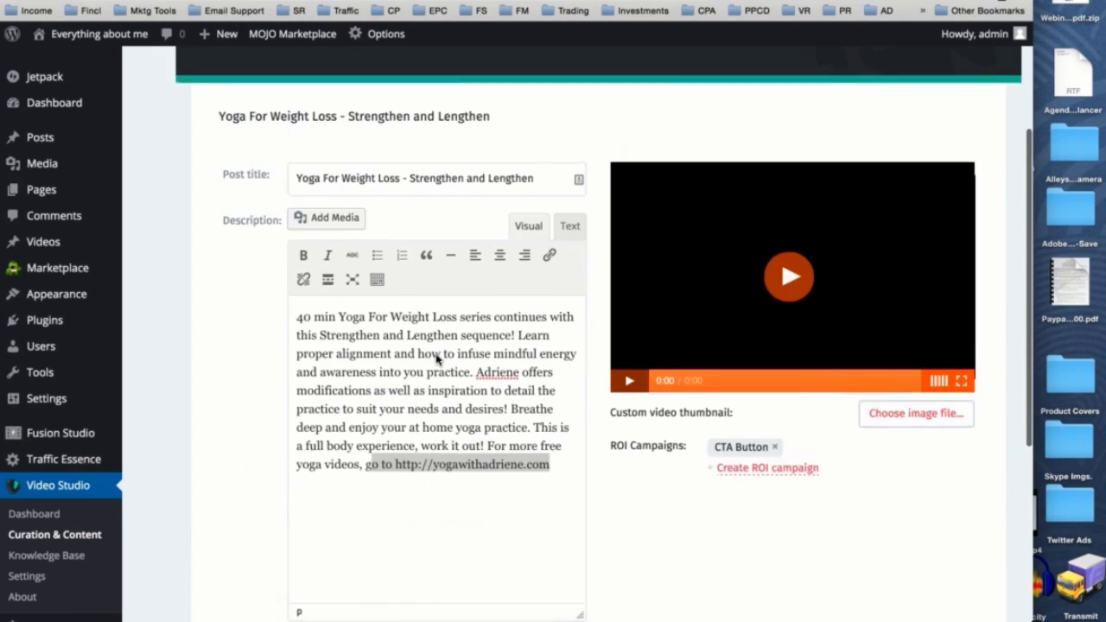
scroll(438, 362, down, 4)
text(yoga)
key(Return)
text(weight loss)
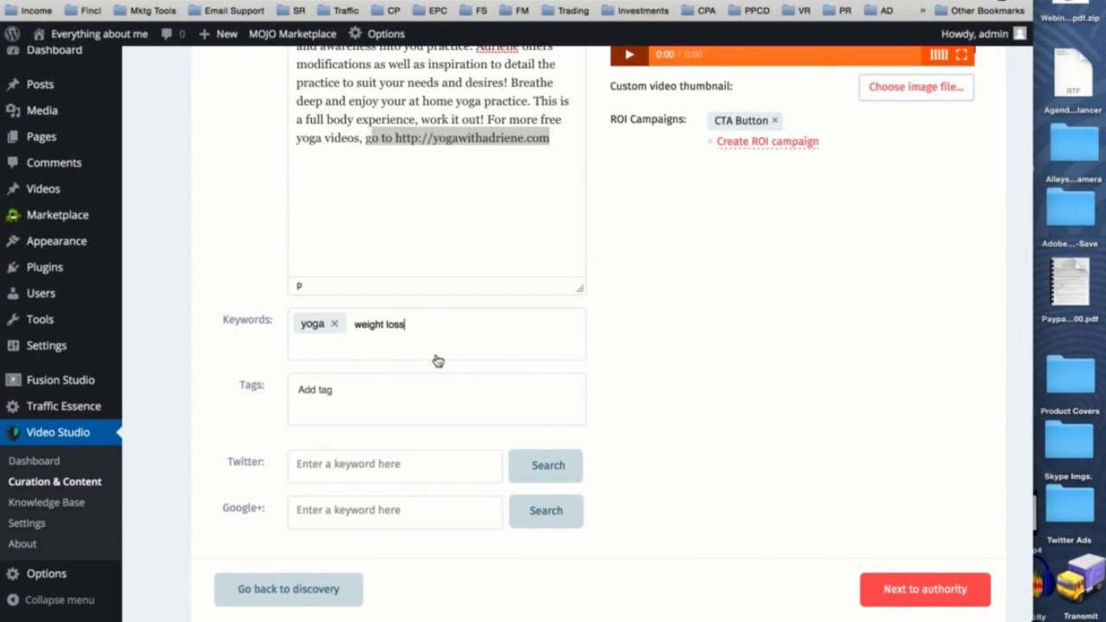
key(Return)
- Add the tags "video studio" and "yoga fitness" to the post
click(339, 383)
text(video stud)
text(udio)
key(Return)
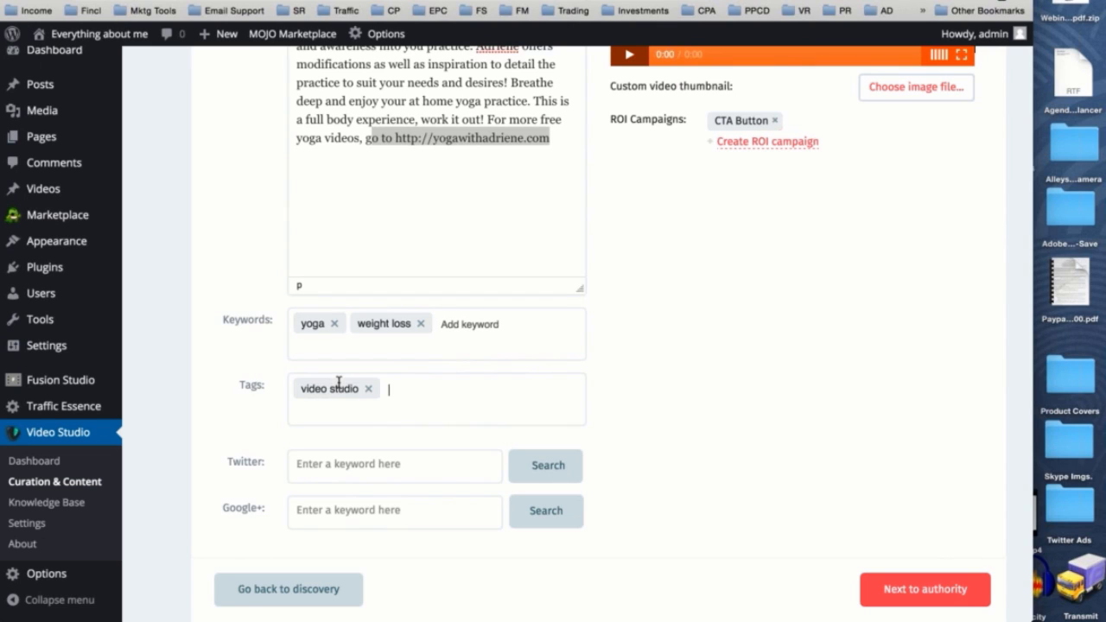
text(yoga fitness)
key(Return)
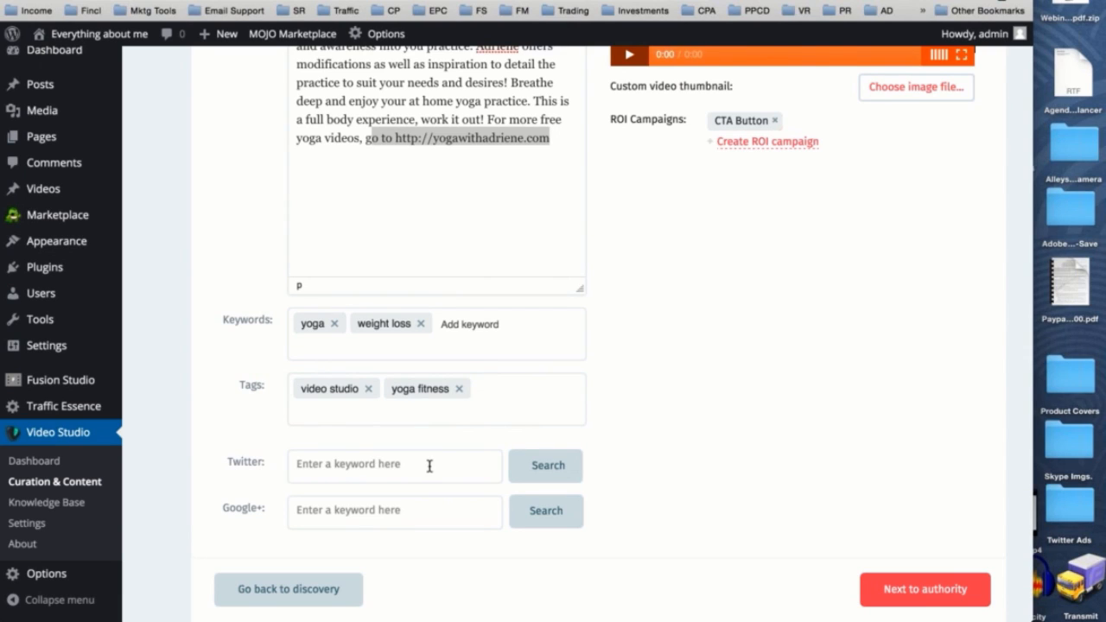
- Search Twitter for "yoga" to find tweets for the post
click(331, 470)
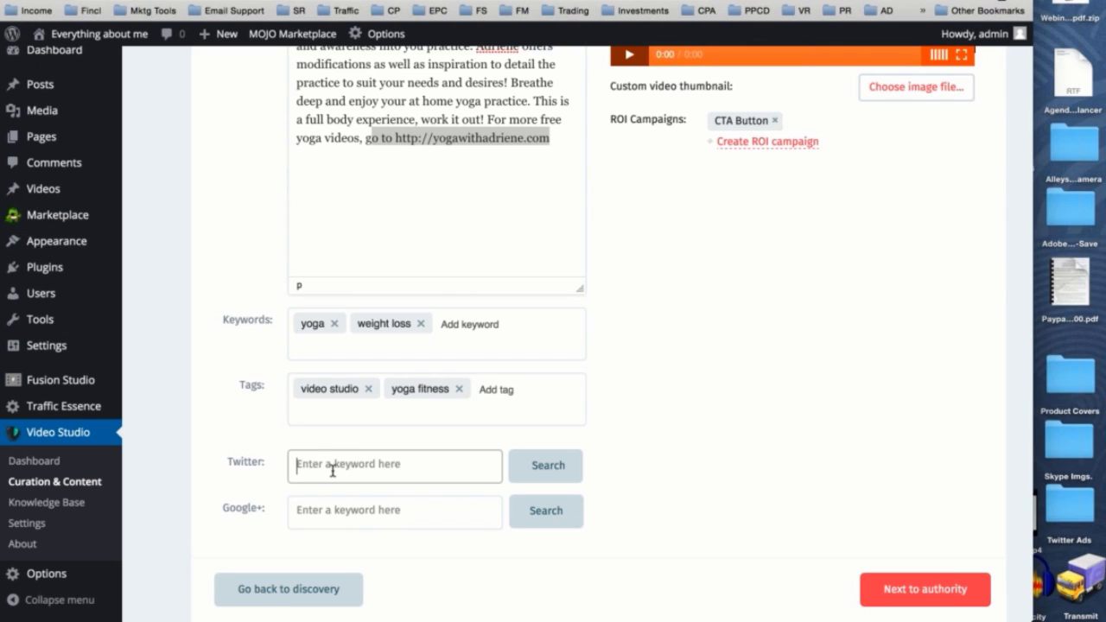
text(y)
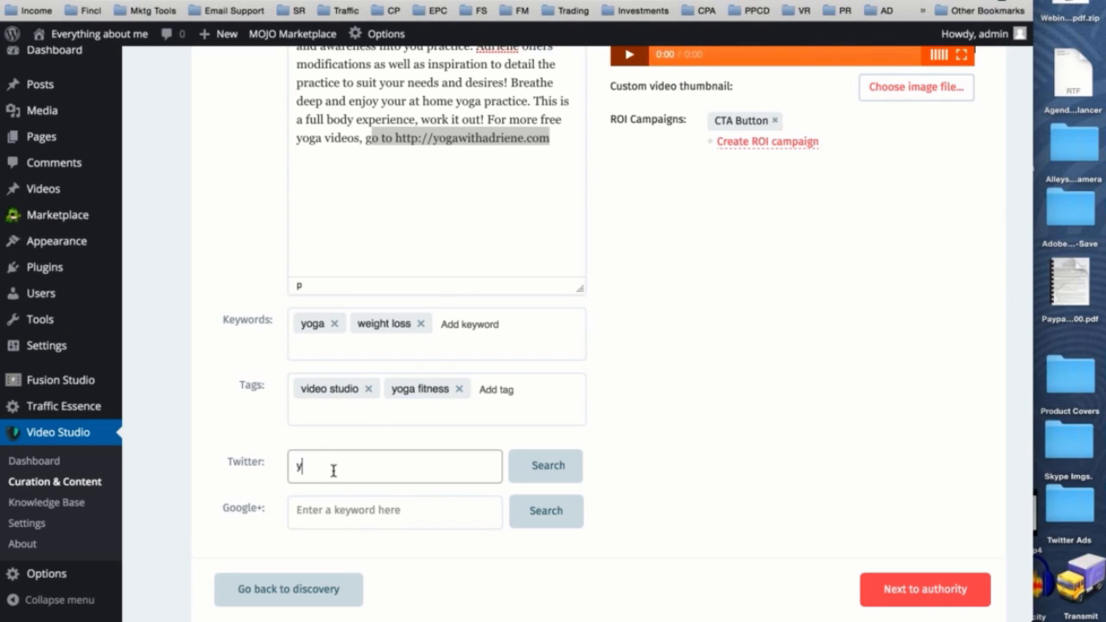
text(oga)
key(Return)
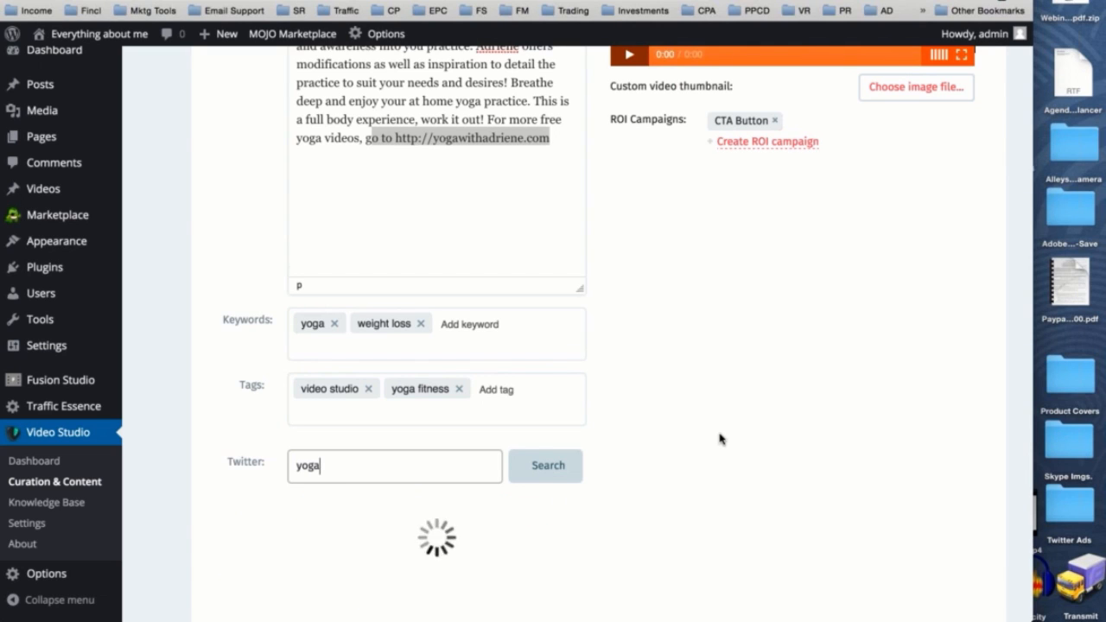
scroll(721, 439, down, 2)
scroll(721, 439, down, 2)
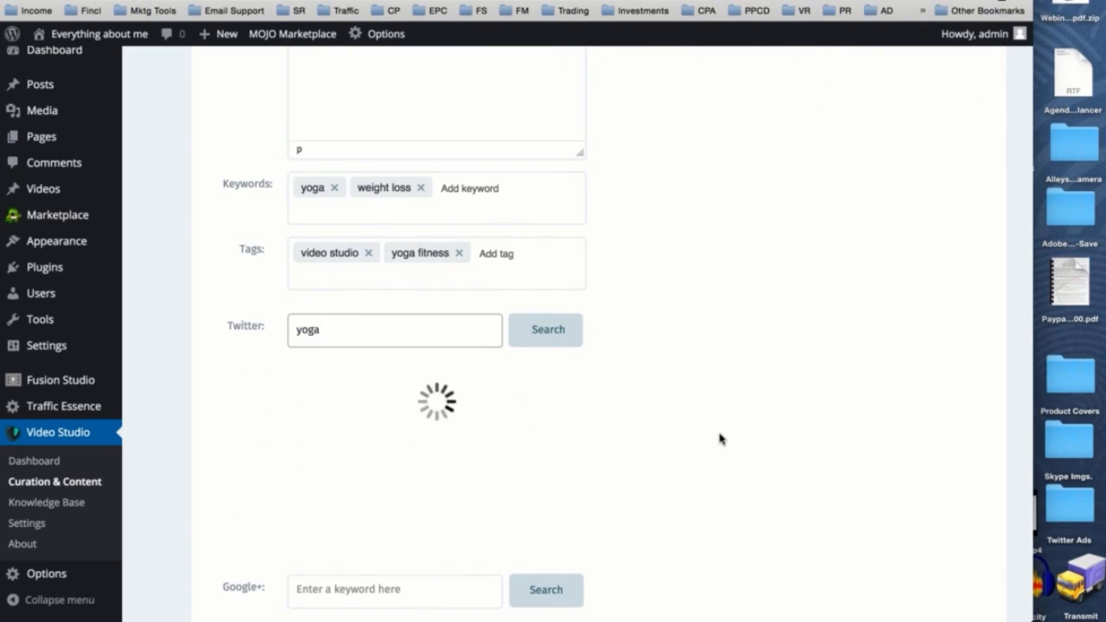
scroll(721, 439, down, 2)
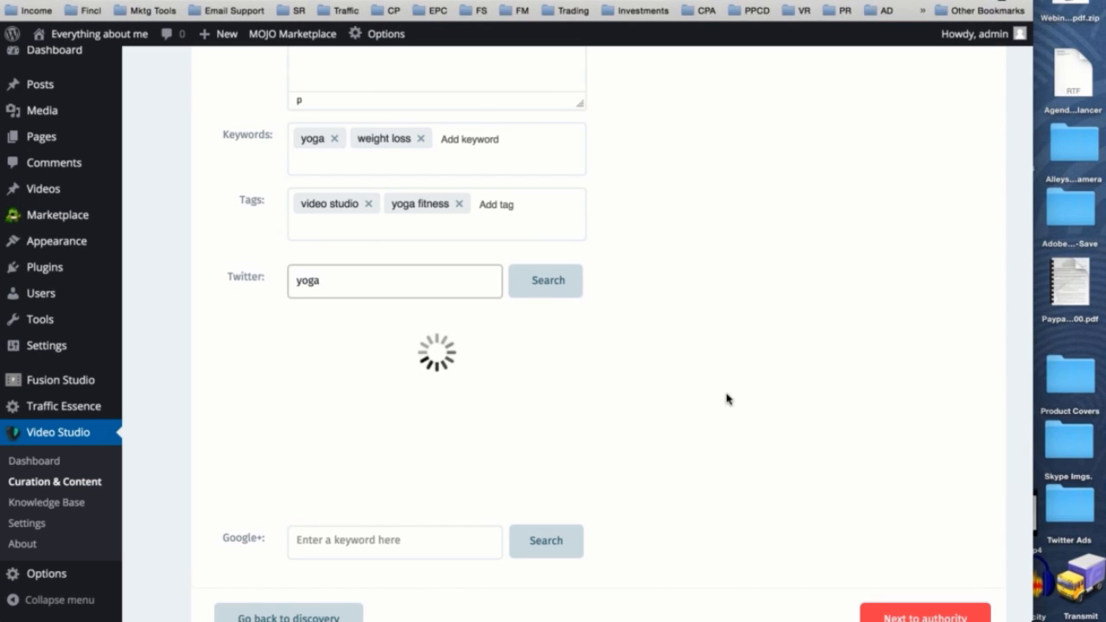
- Add the tweet "See Through Yoga Pants ROCK" from the Twitter results to the post
scroll(726, 398, down, 2)
scroll(560, 380, down, 3)
scroll(561, 381, down, 5)
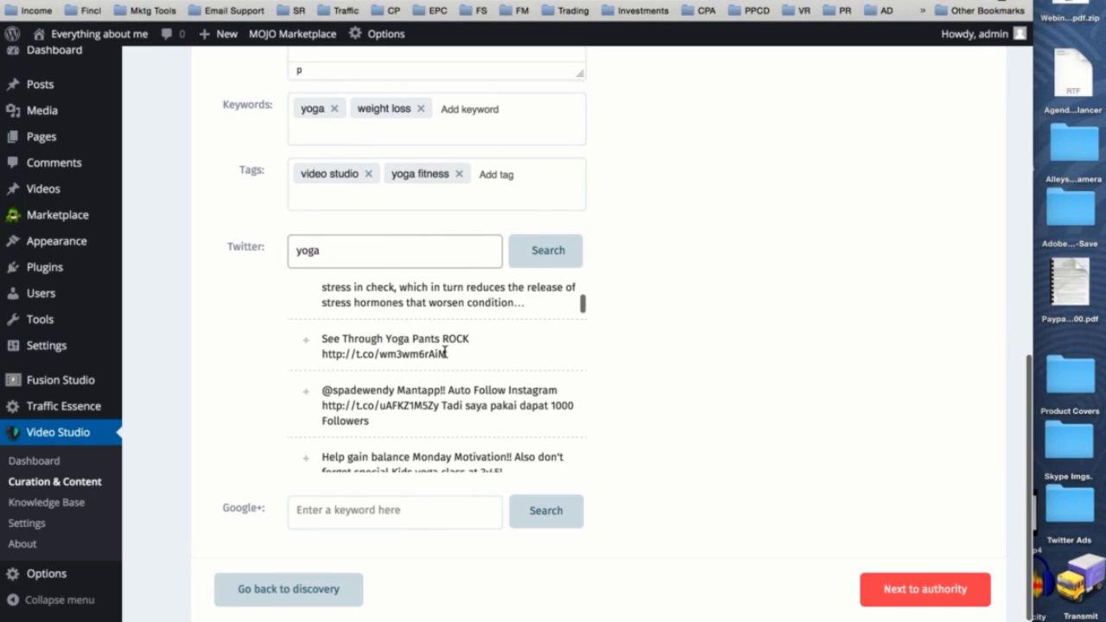
click(298, 342)
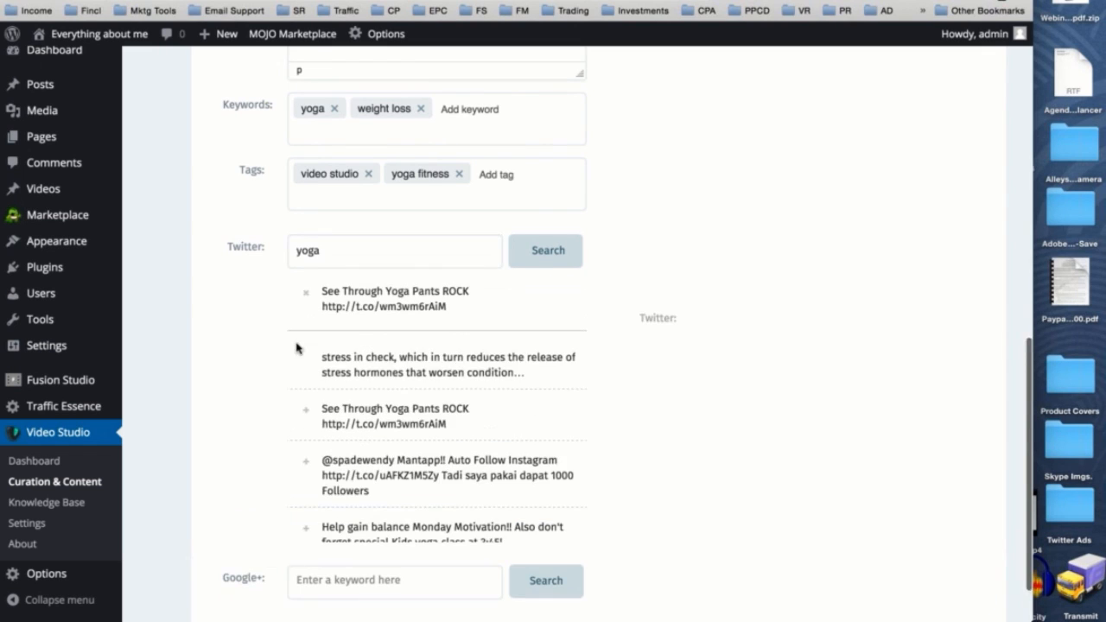
- Add the tweet "Looking forward to yoga all day long" to the post as a second tweet
scroll(296, 343, down, 4)
scroll(296, 344, down, 2)
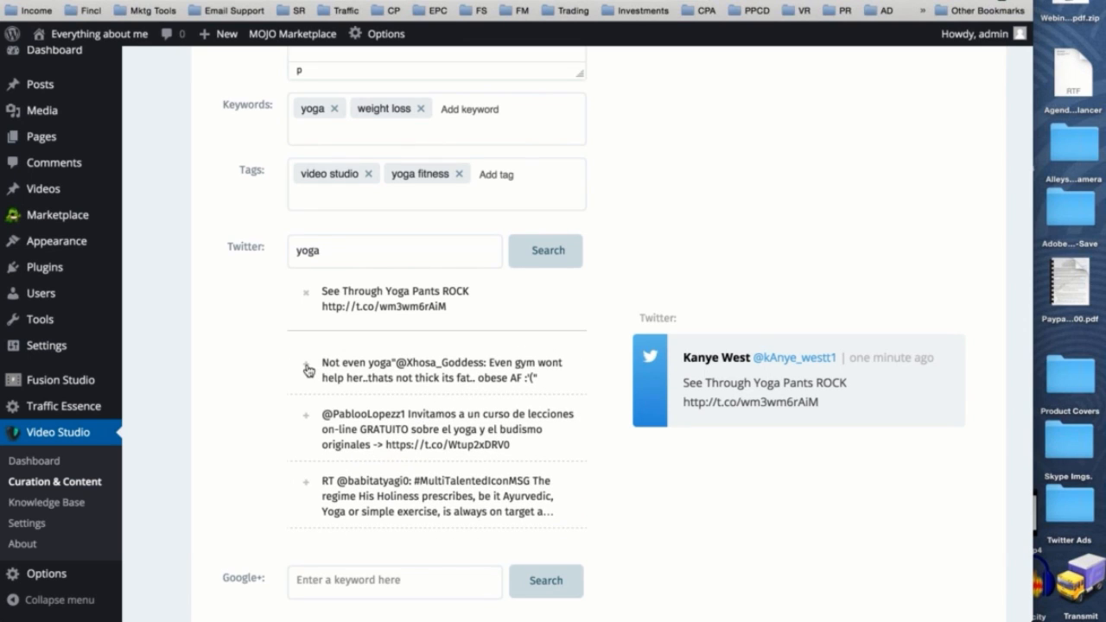
scroll(333, 418, down, 6)
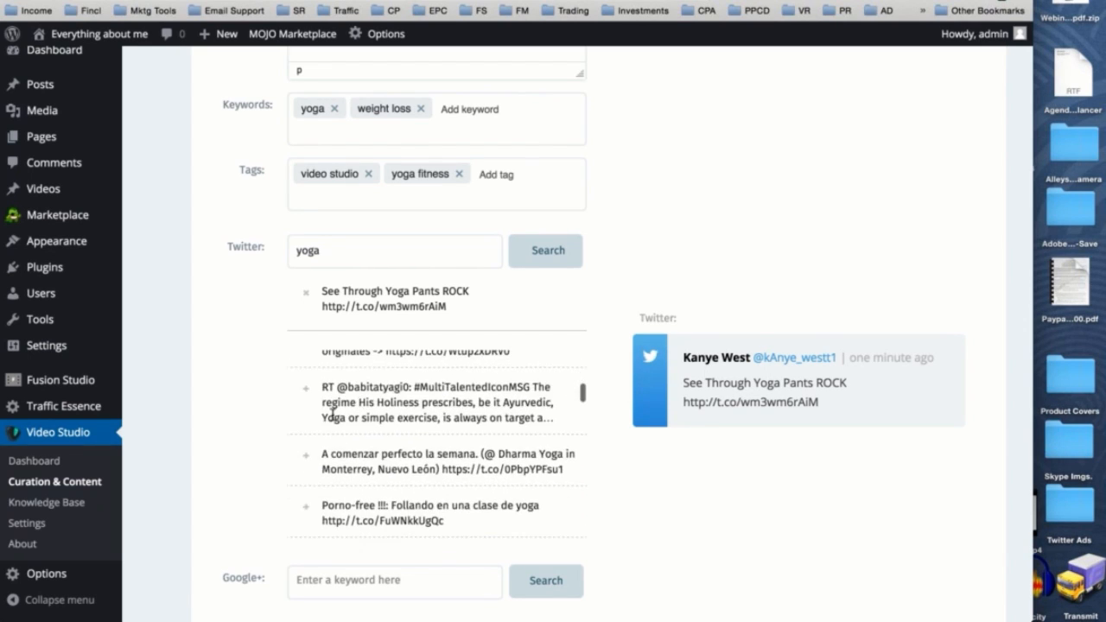
scroll(333, 418, down, 6)
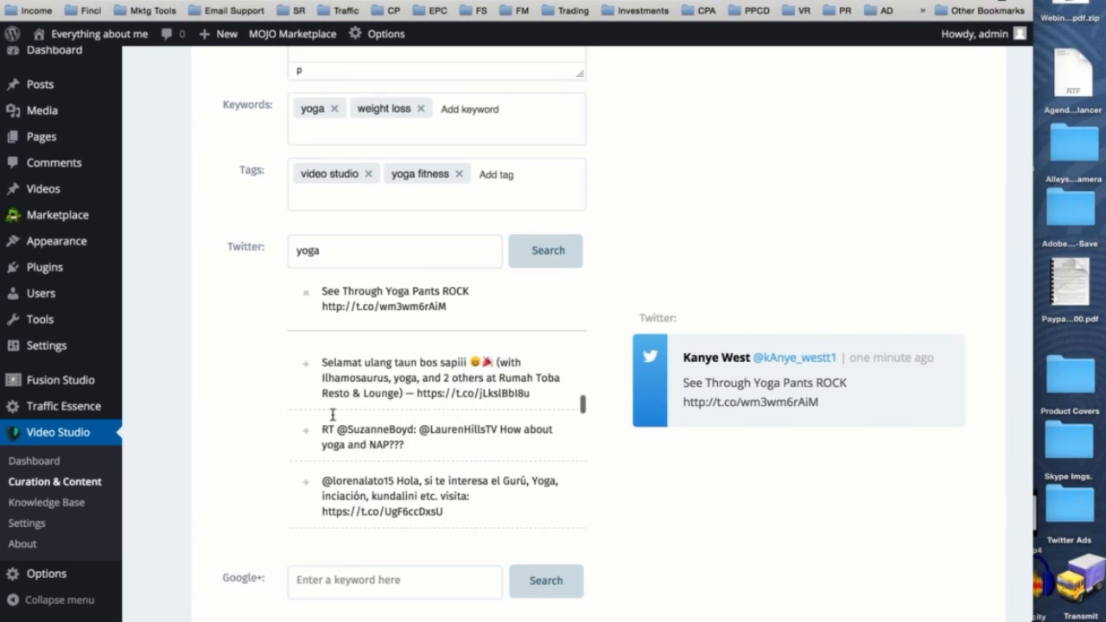
scroll(333, 415, down, 1)
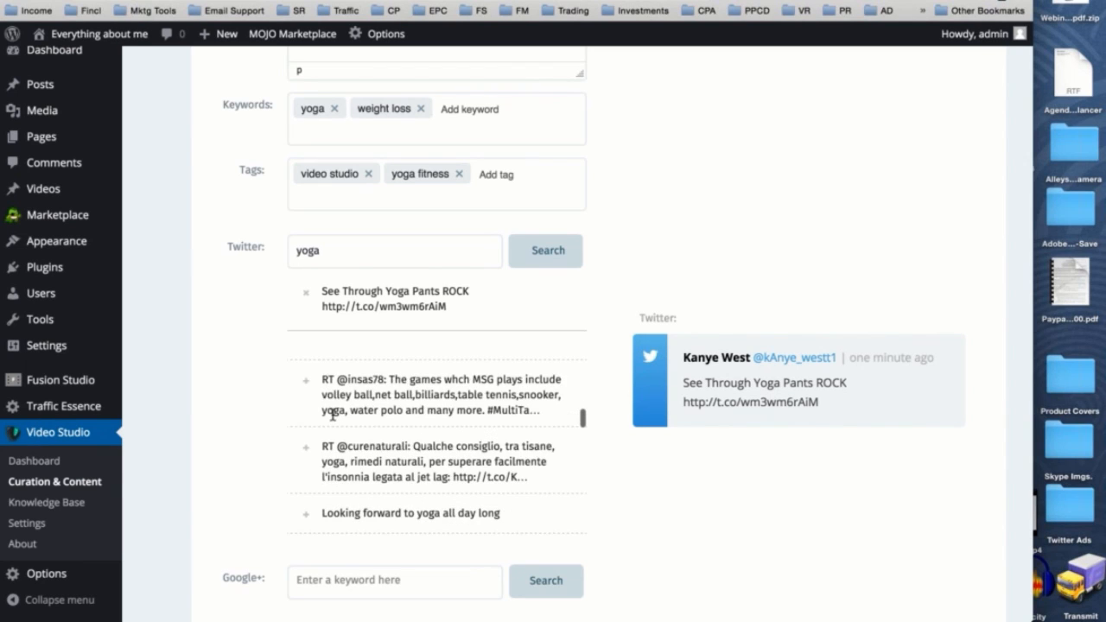
scroll(333, 416, down, 1)
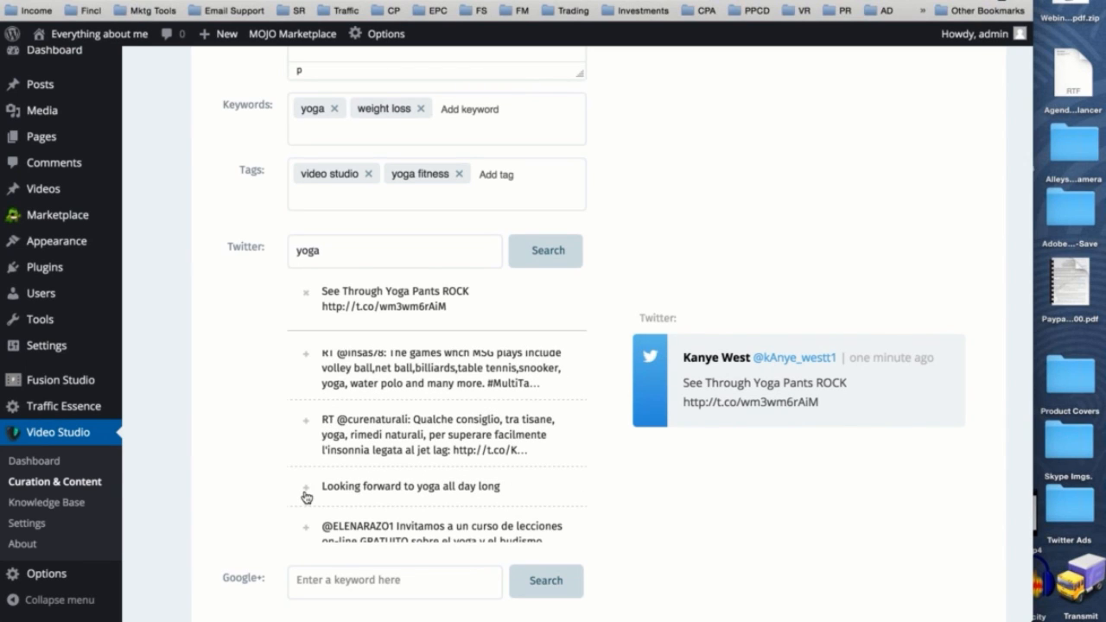
click(305, 491)
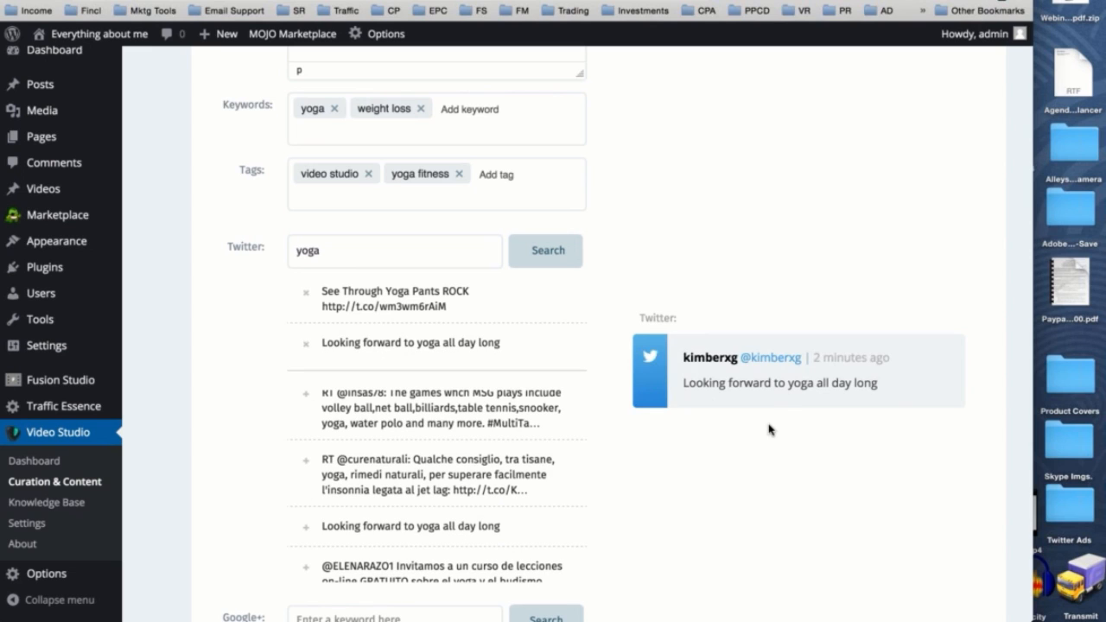
- Search Google+ for "yoga" to find social posts to include
scroll(769, 429, down, 3)
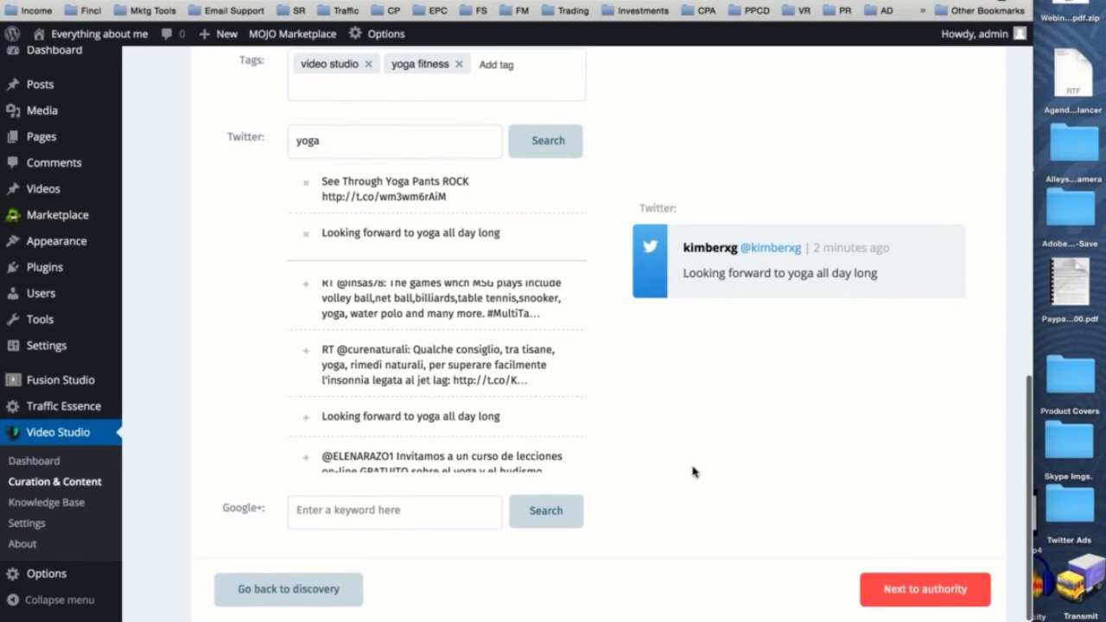
click(385, 510)
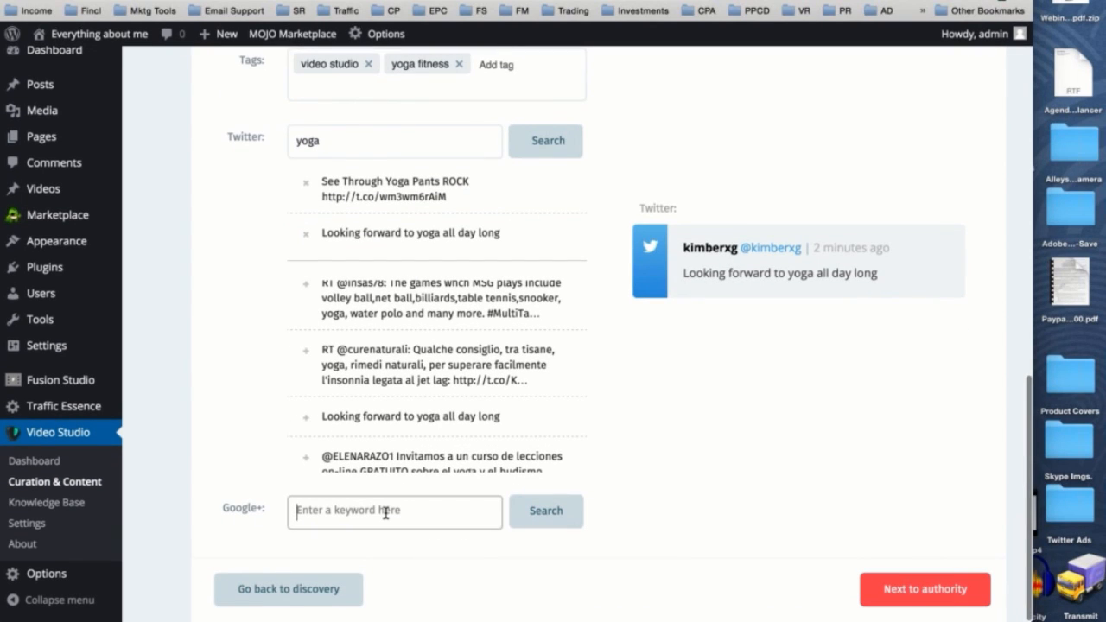
text(yoga)
click(546, 511)
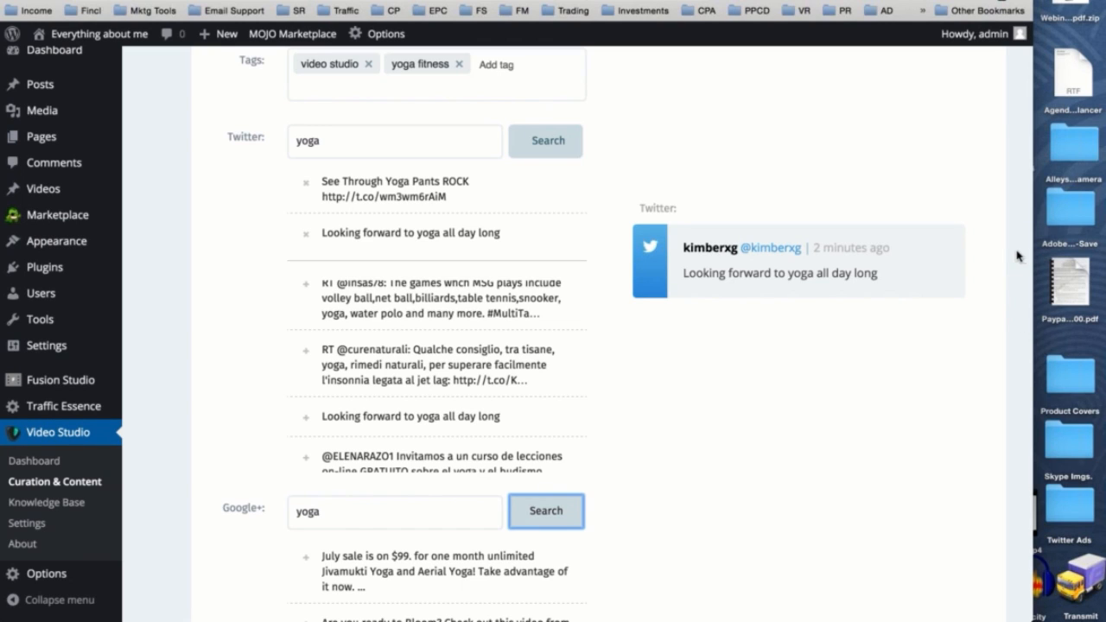
- Add the Google+ posts "Are you ready to Bloom?" and "Yoga Nidra" to the post
scroll(820, 349, down, 5)
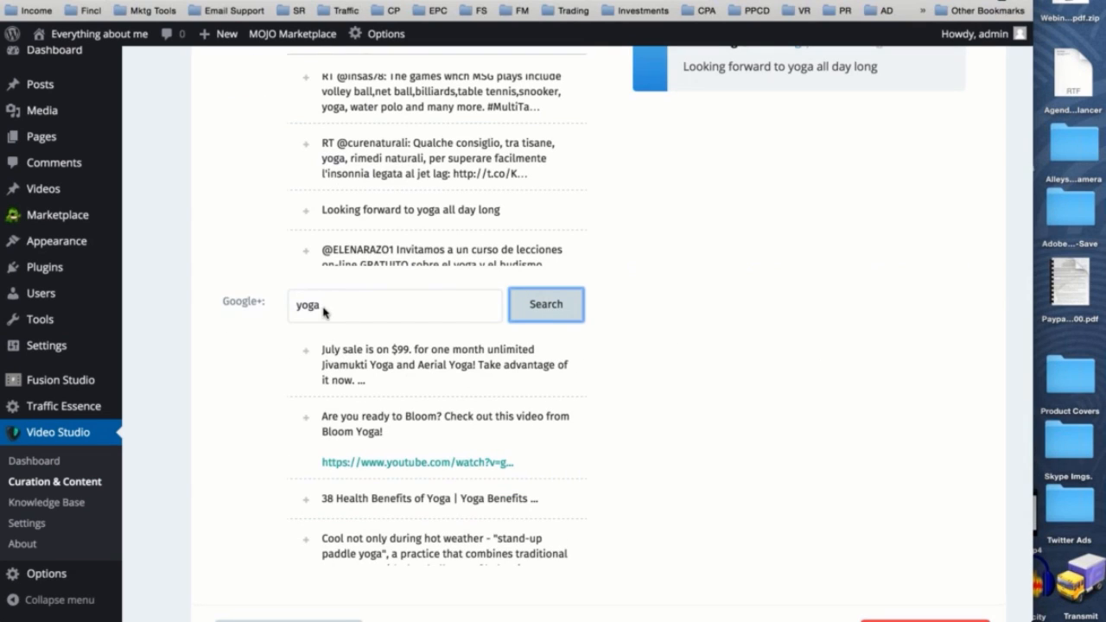
click(305, 418)
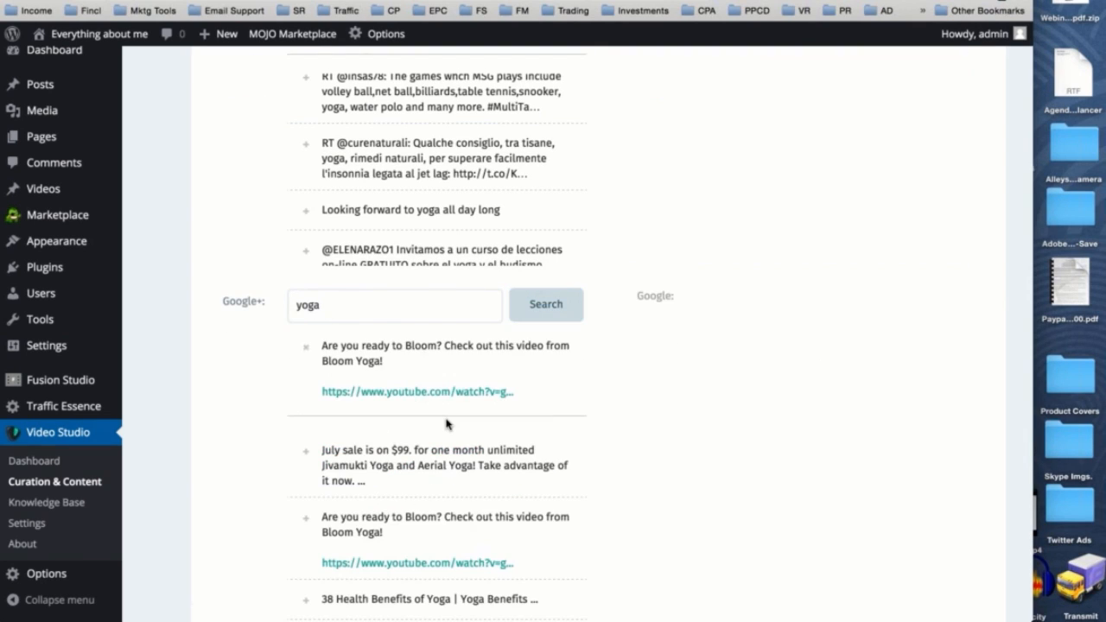
scroll(446, 424, down, 6)
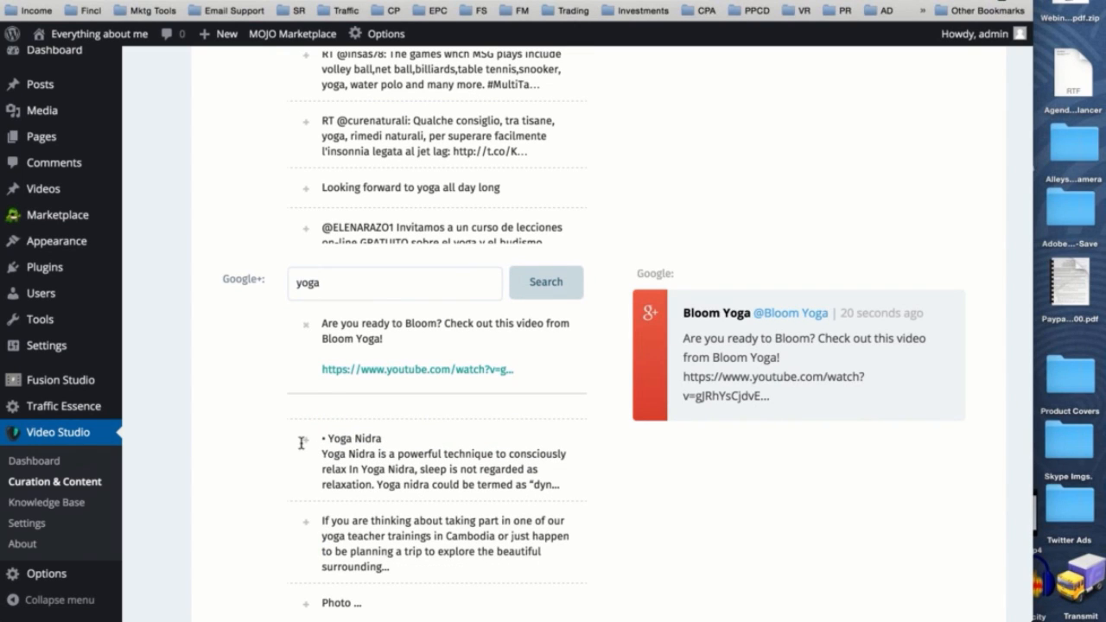
click(303, 441)
scroll(731, 302, down, 5)
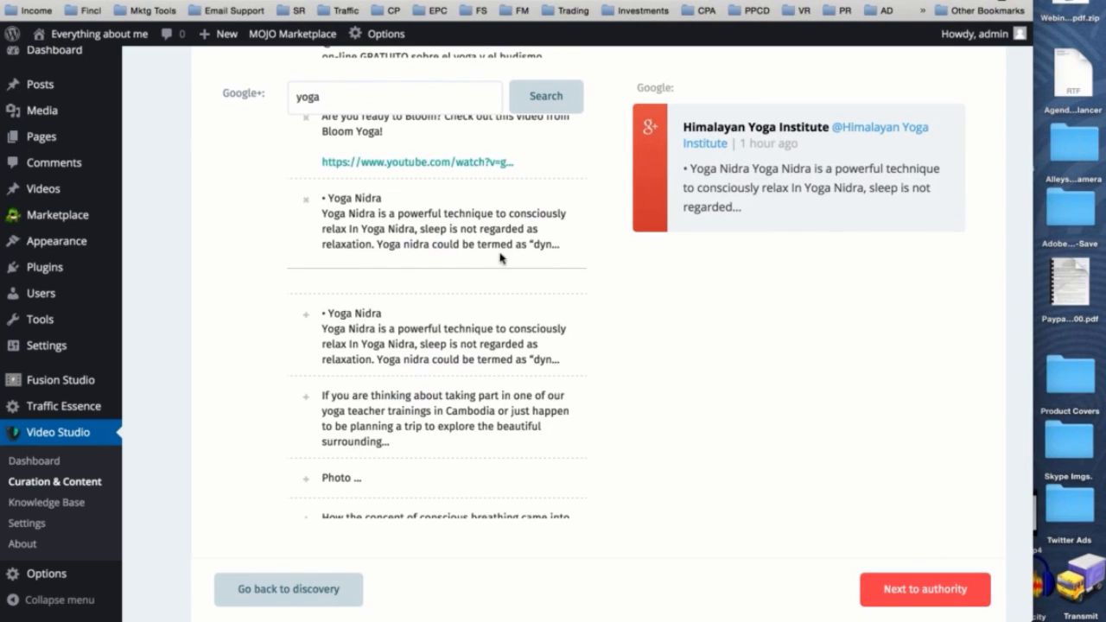
- Continue to the Authority stage and search for reference articles on "yoga"
click(875, 582)
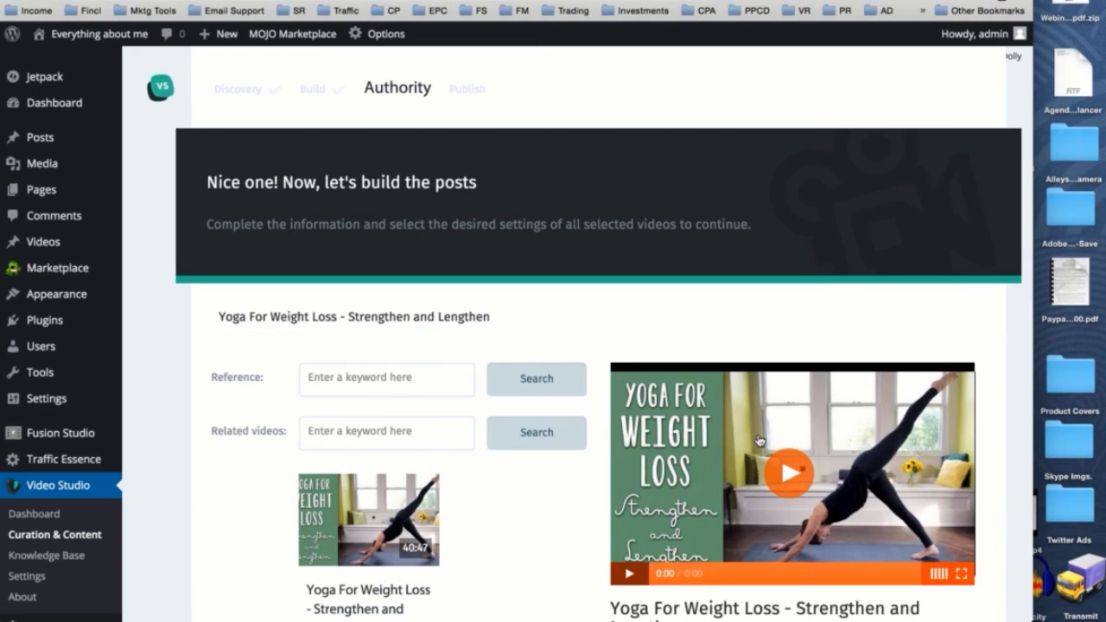
scroll(757, 435, down, 4)
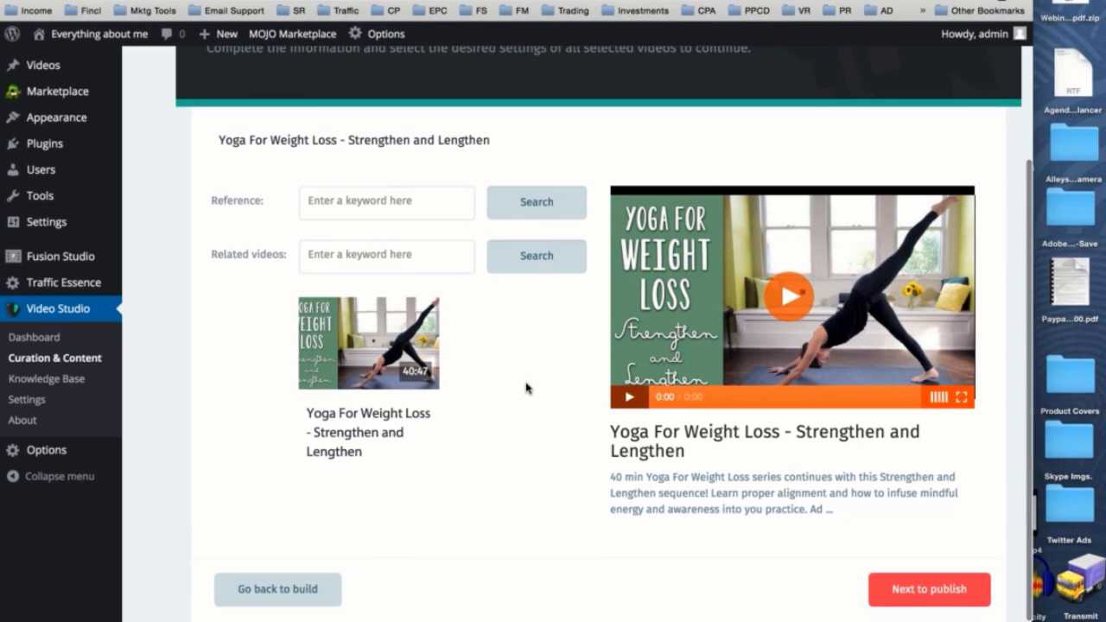
scroll(414, 239, down, 1)
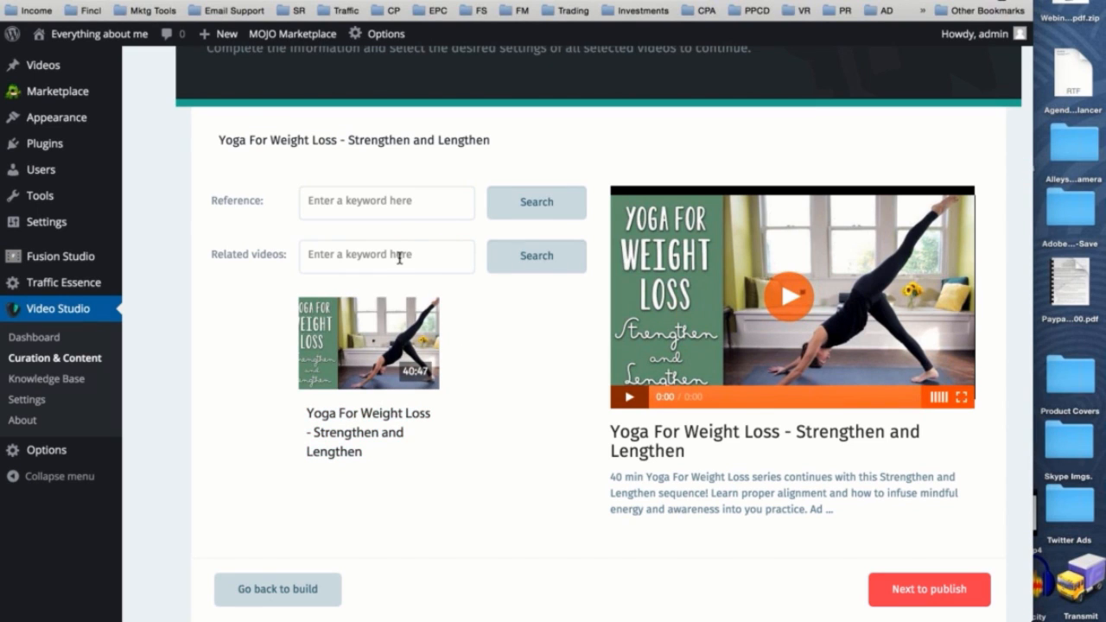
click(377, 201)
text(yoga)
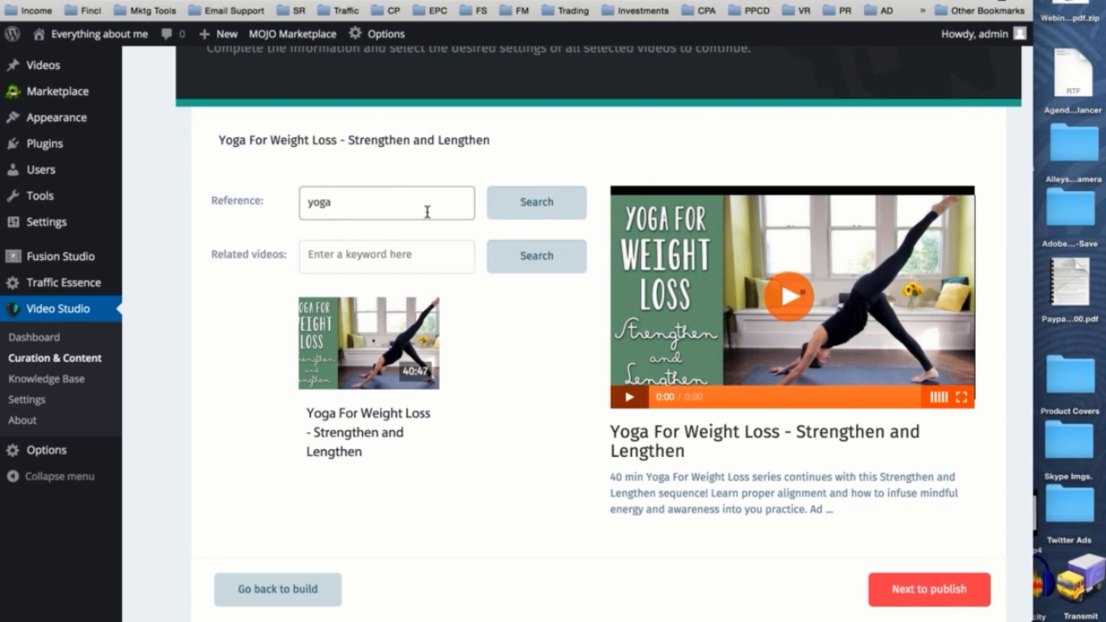
click(536, 207)
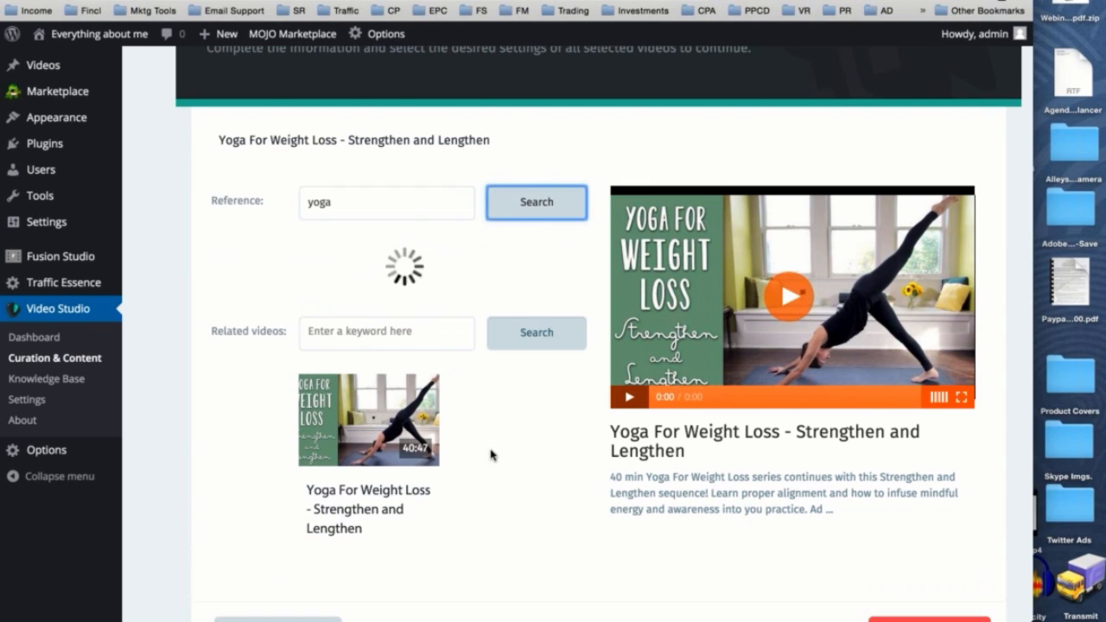
scroll(492, 432, down, 1)
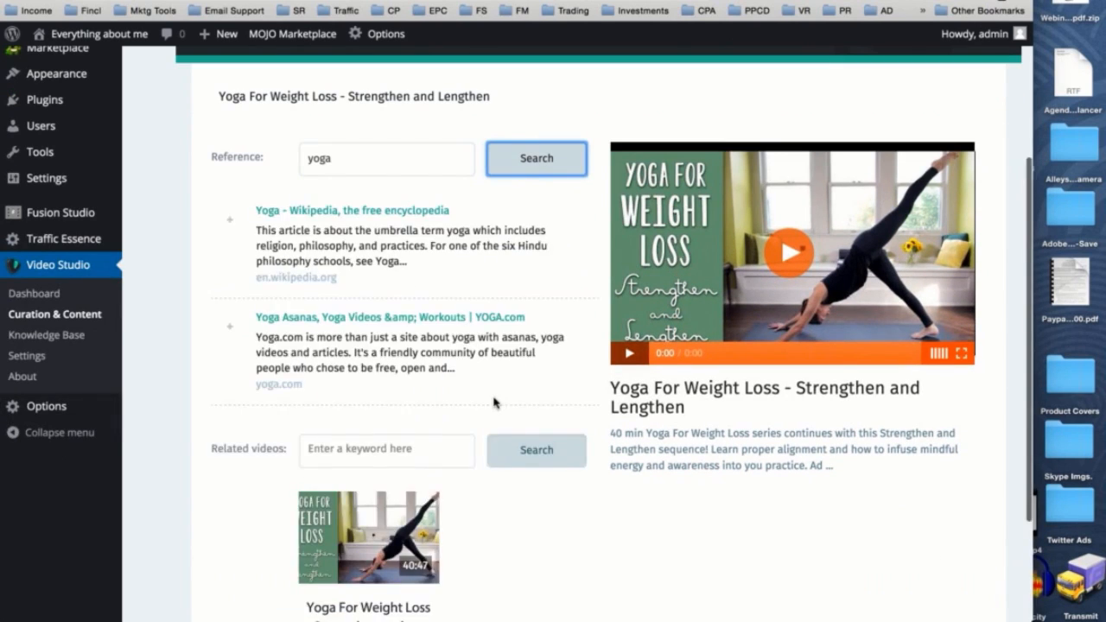
scroll(396, 193, down, 3)
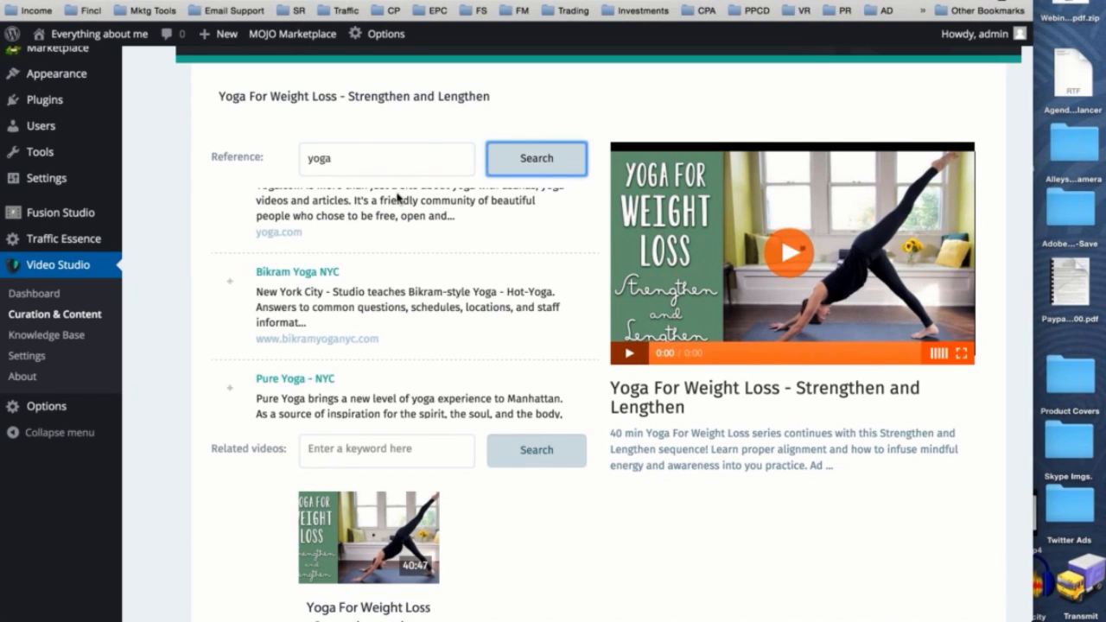
scroll(427, 365, down, 2)
- Search for related videos with the keyword "yoga"
click(407, 451)
text(yoga)
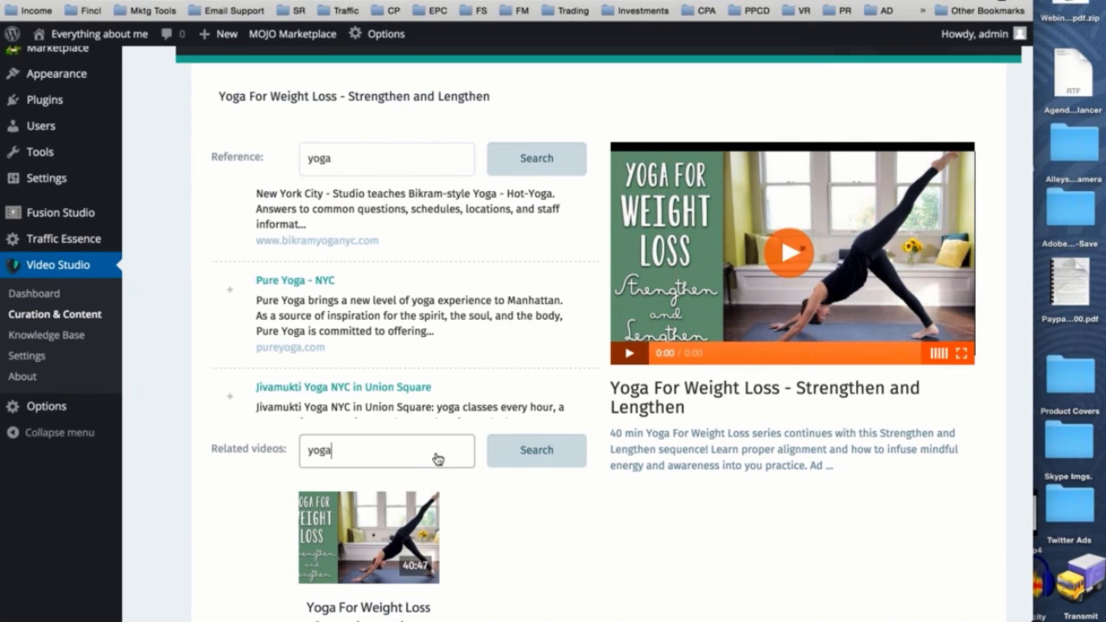
click(537, 449)
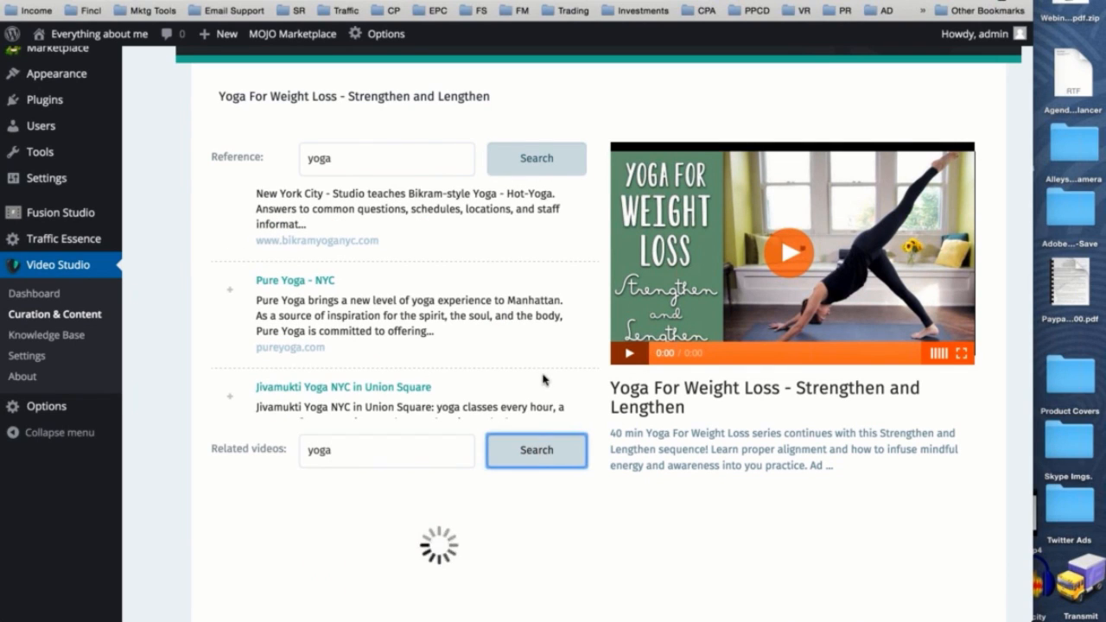
scroll(671, 446, down, 2)
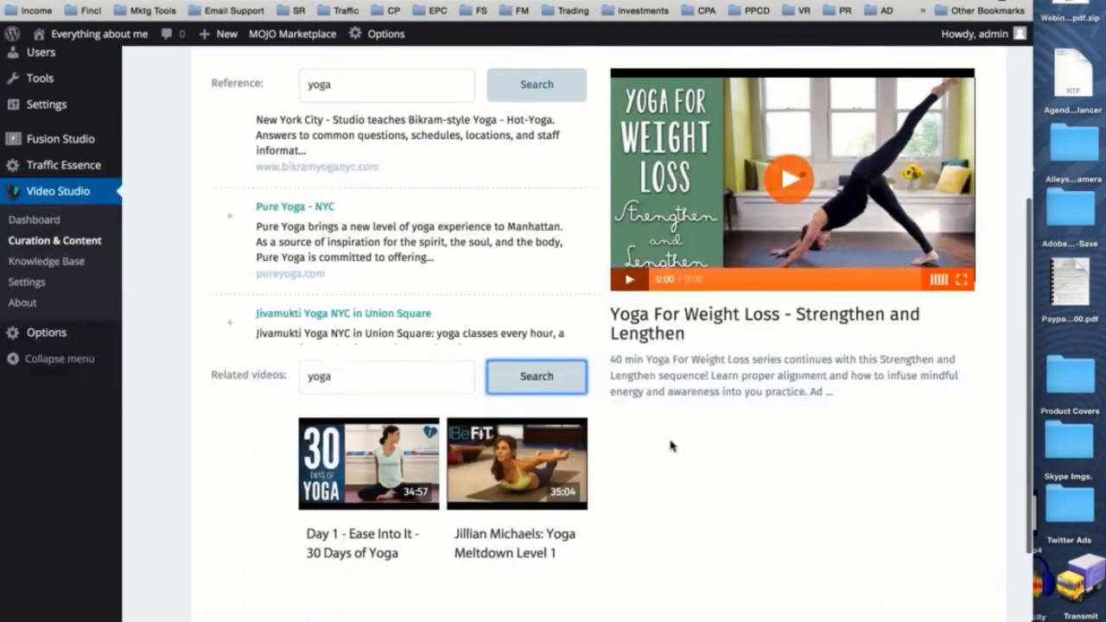
- Add "Day 1 - Ease Into It - 30 Days of Yoga" and "yoga for weight loss yoga - yoga for beginners" as related videos
scroll(671, 446, down, 2)
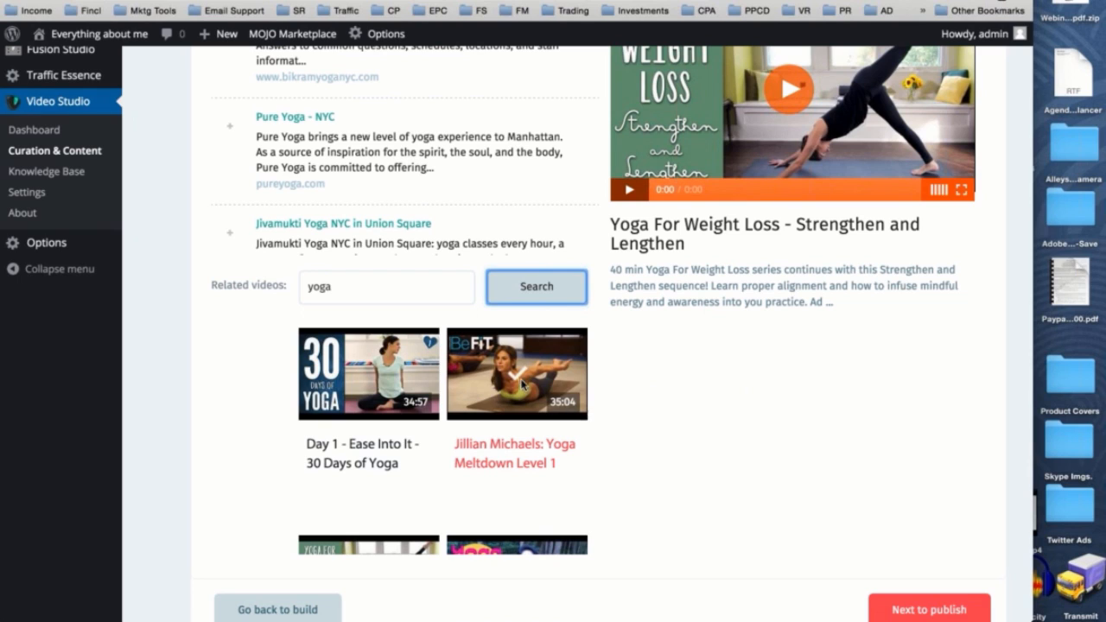
click(374, 378)
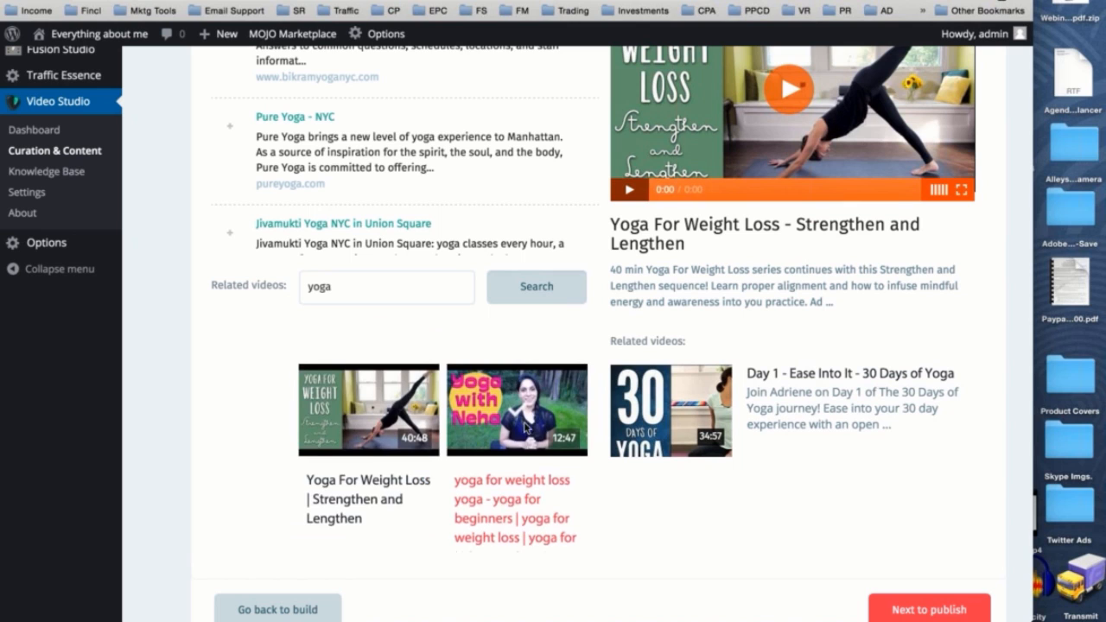
click(517, 402)
scroll(517, 401, down, 2)
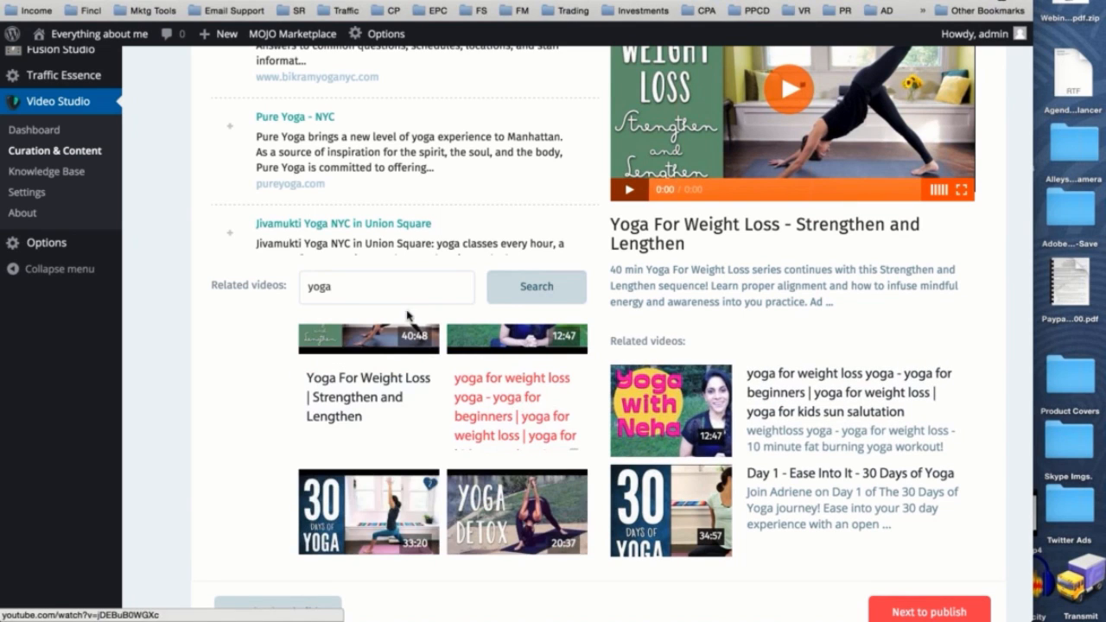
- Add the yoga.com result "Yoga Asanas, Yoga Videos & Workouts" as a reference for the post
scroll(451, 316, up, 2)
scroll(451, 316, down, 3)
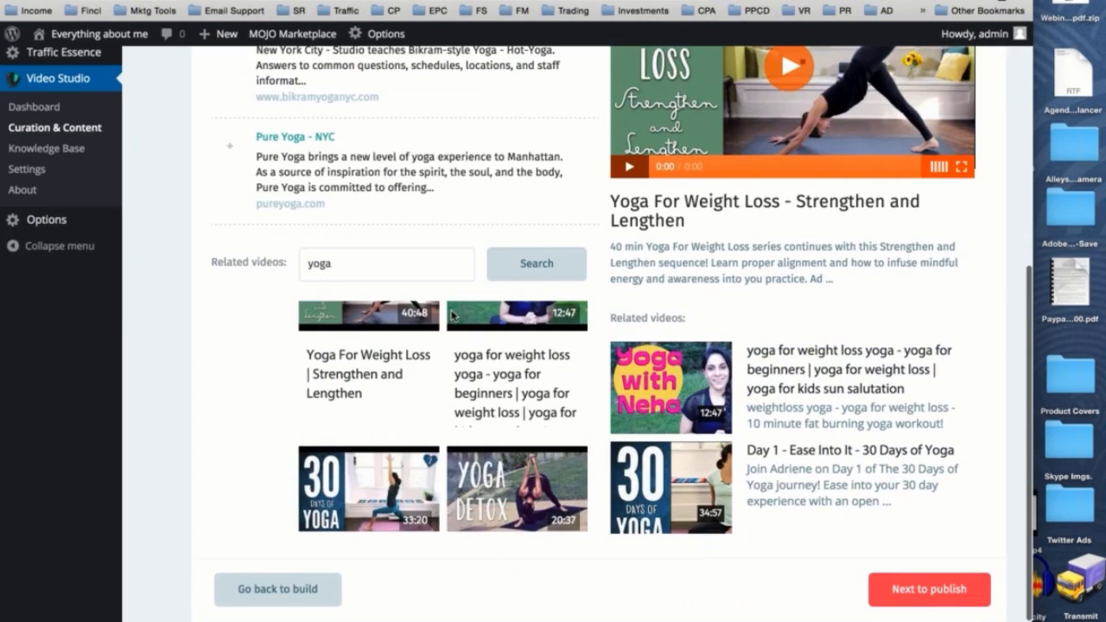
scroll(451, 316, down, 2)
scroll(382, 81, up, 4)
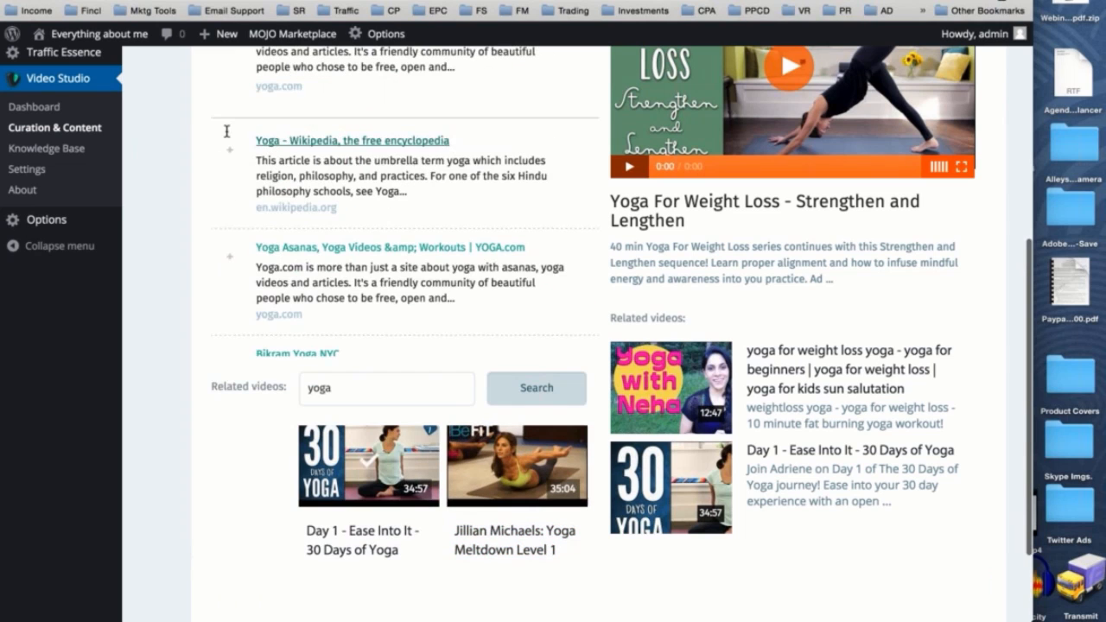
- Look over the remaining reference results and related videos, and continue to the Publish stage
scroll(221, 216, down, 3)
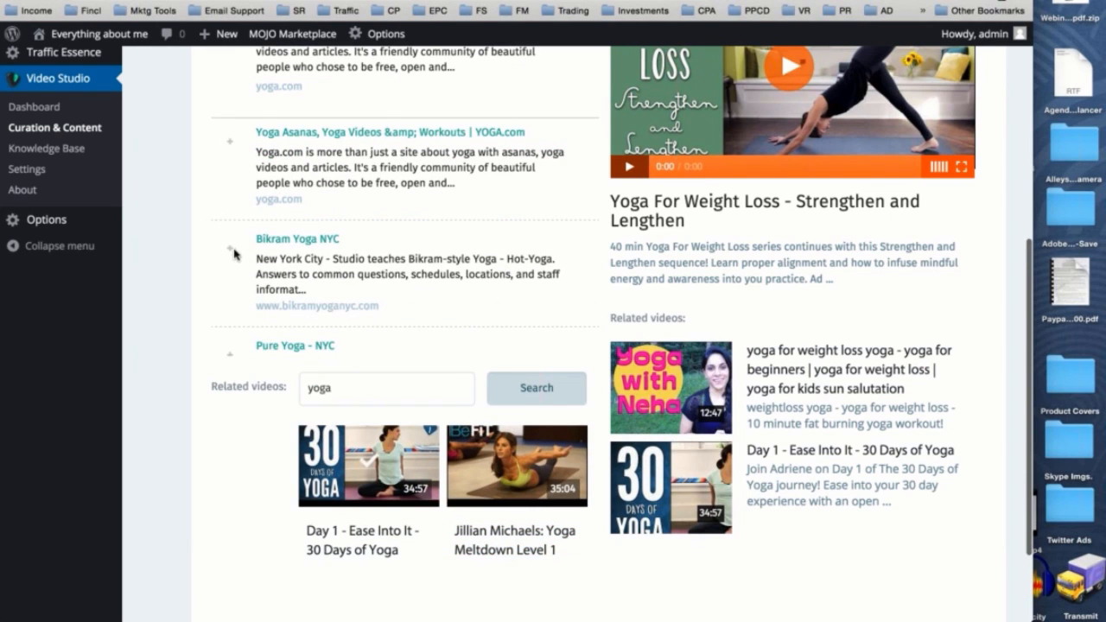
scroll(603, 252, up, 1)
scroll(602, 252, down, 4)
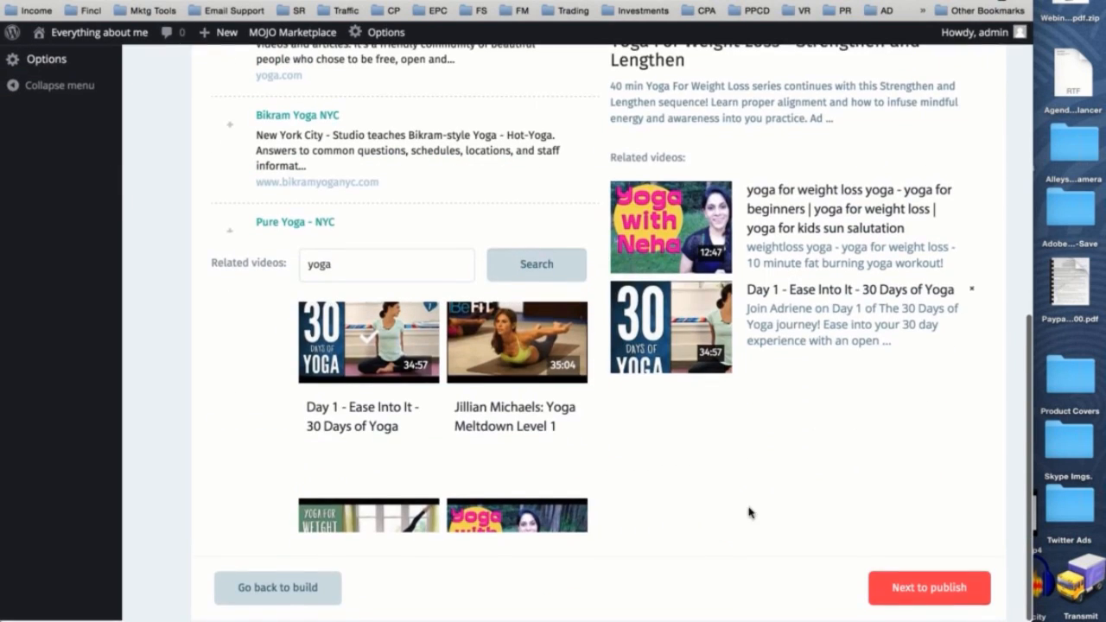
click(892, 598)
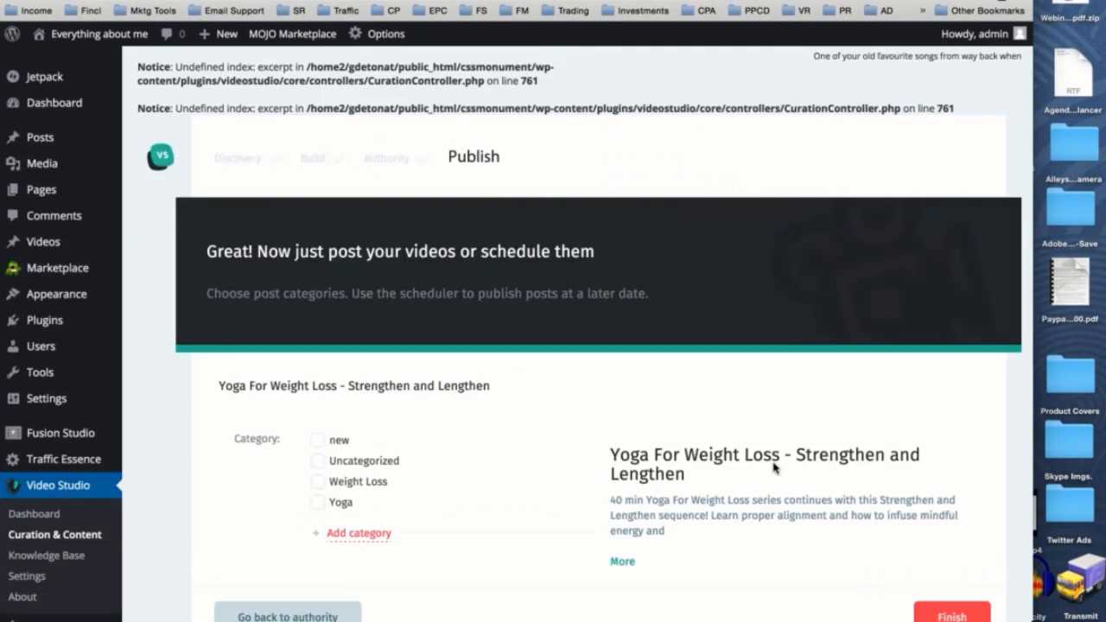
- Assign the post to the existing Weight Loss and Yoga categories
scroll(774, 468, down, 1)
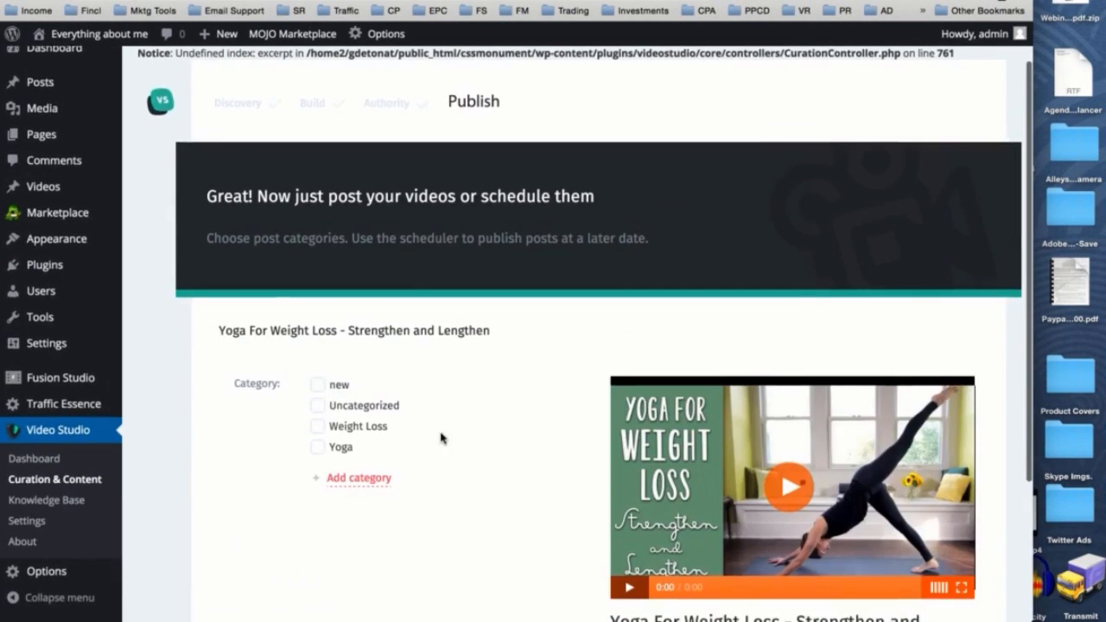
scroll(440, 438, down, 2)
scroll(441, 438, down, 2)
click(318, 230)
click(318, 252)
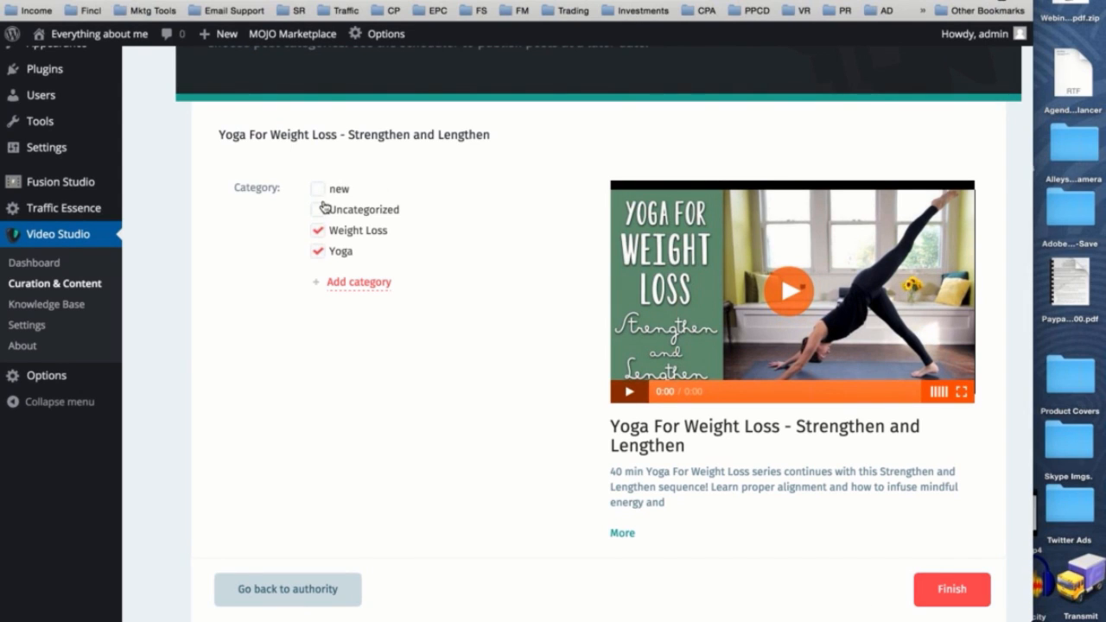
- Create two new post categories named "Golf" and "Training" without a parent category
click(375, 287)
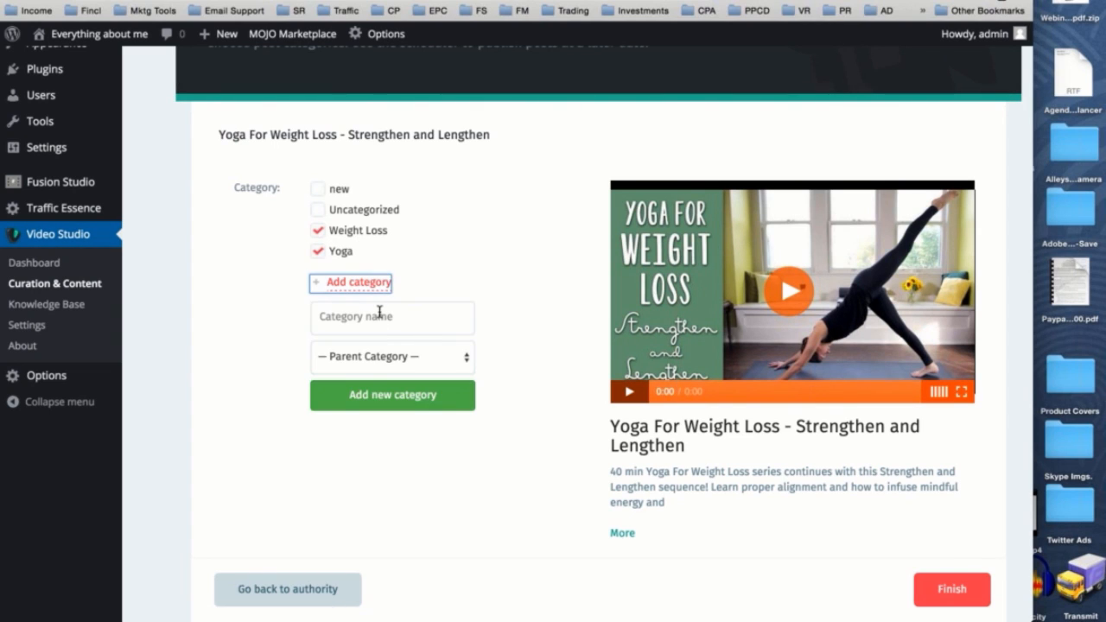
click(379, 314)
text(Golf)
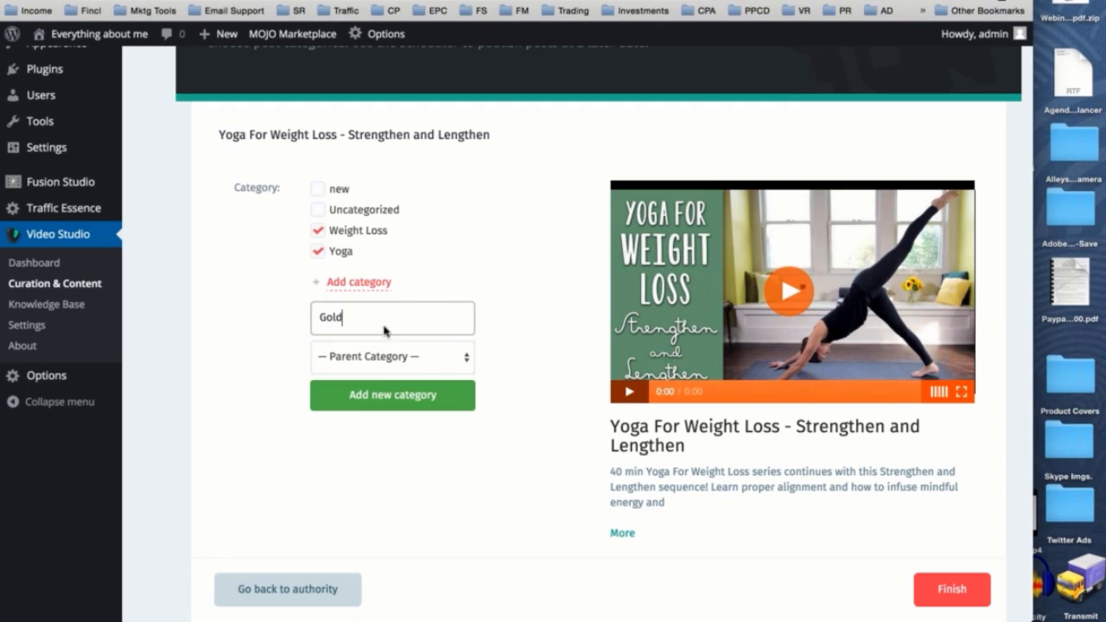
click(418, 394)
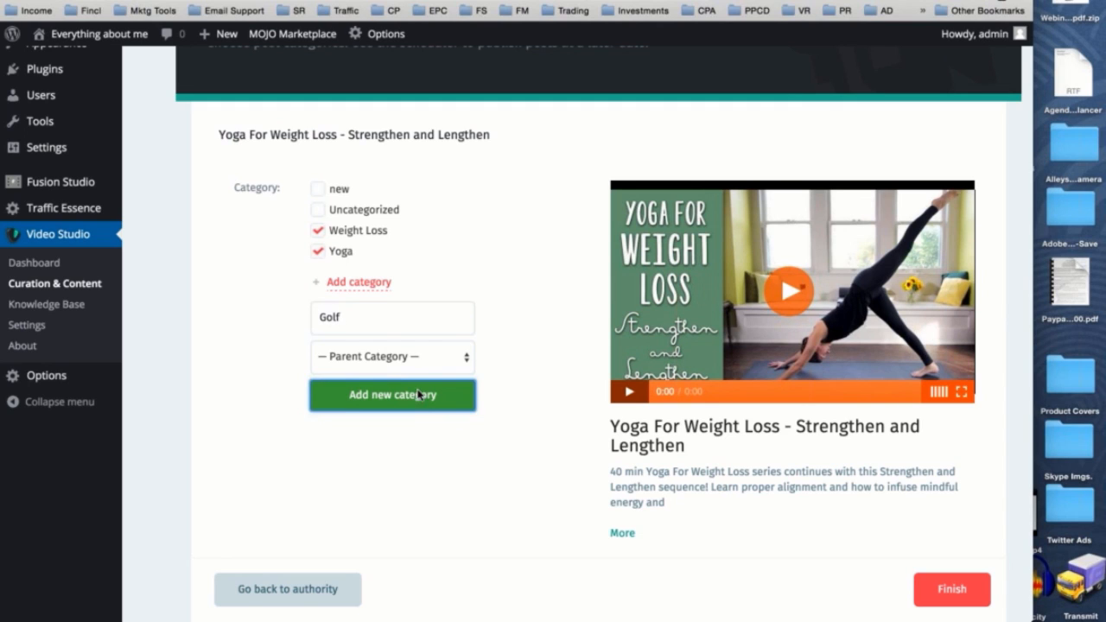
click(355, 343)
text(Training)
click(412, 423)
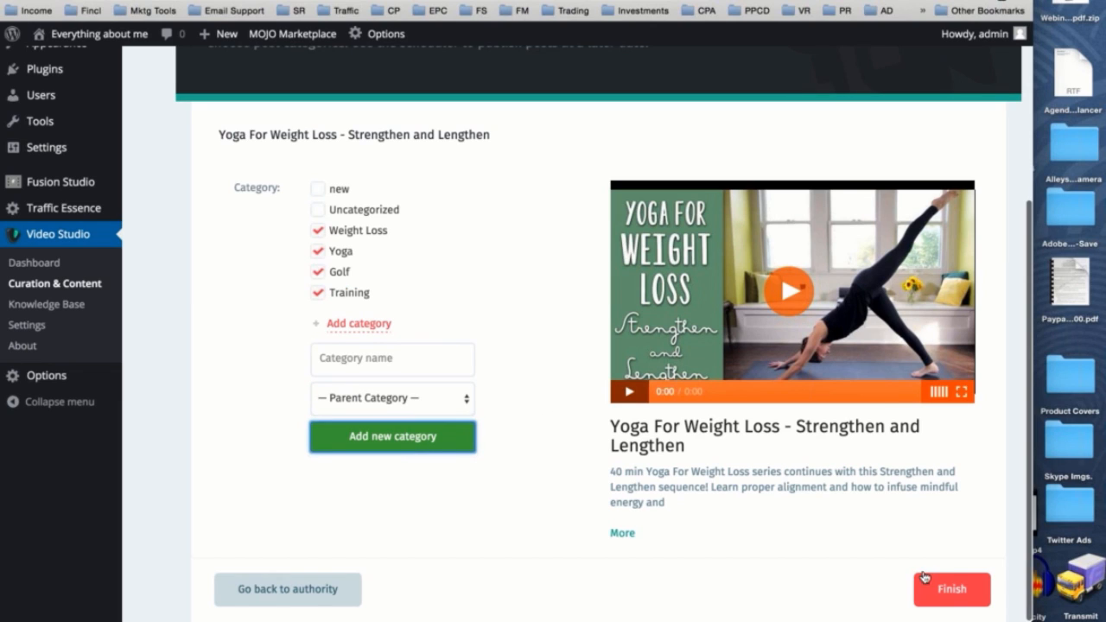
- Finish publishing the video post and open the new "Yoga For Weight Loss - Strengthen and Lengthen" post on the site
click(952, 588)
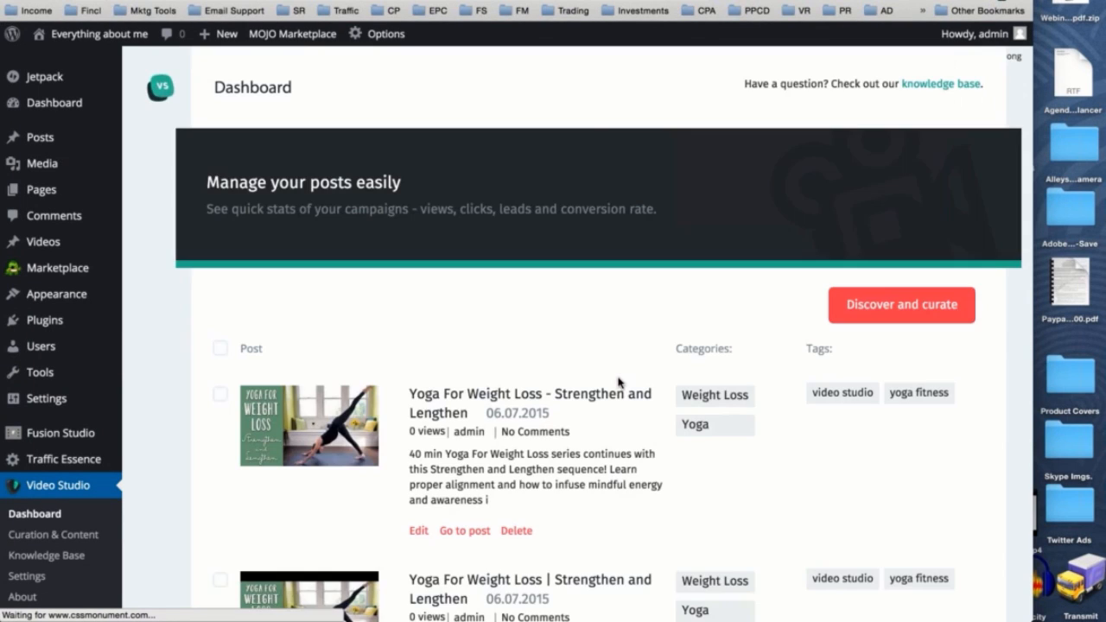
scroll(618, 382, down, 3)
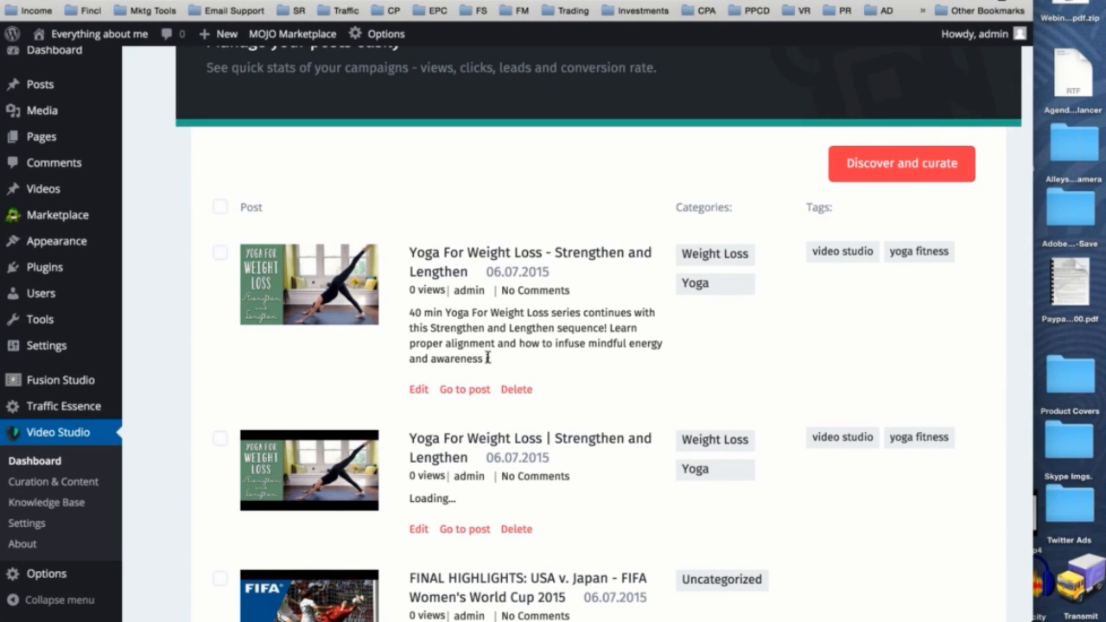
scroll(780, 329, up, 1)
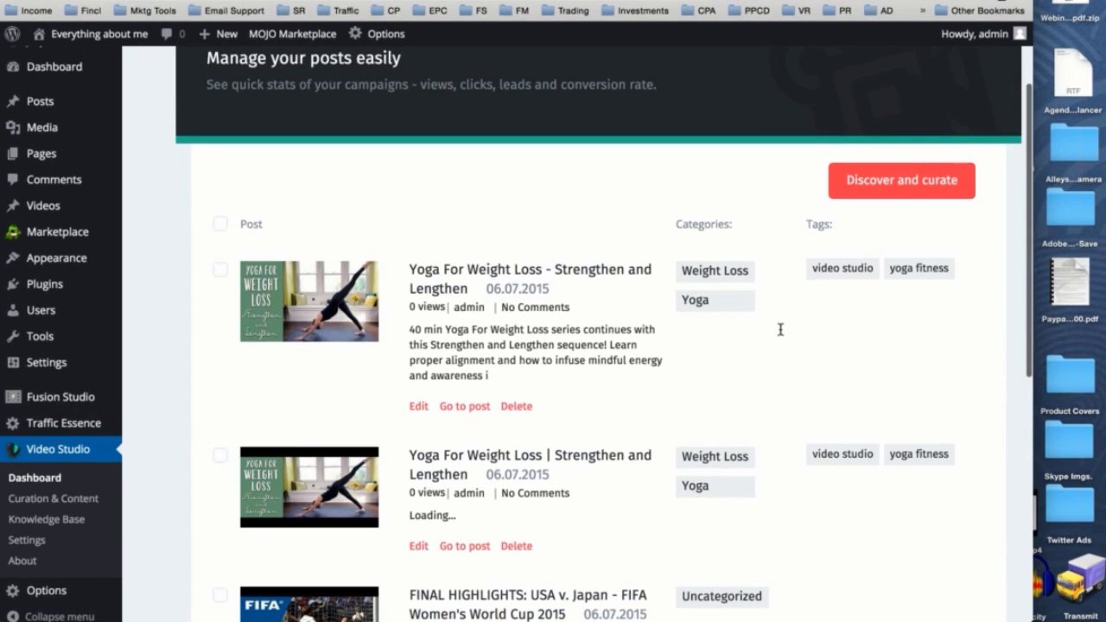
click(469, 407)
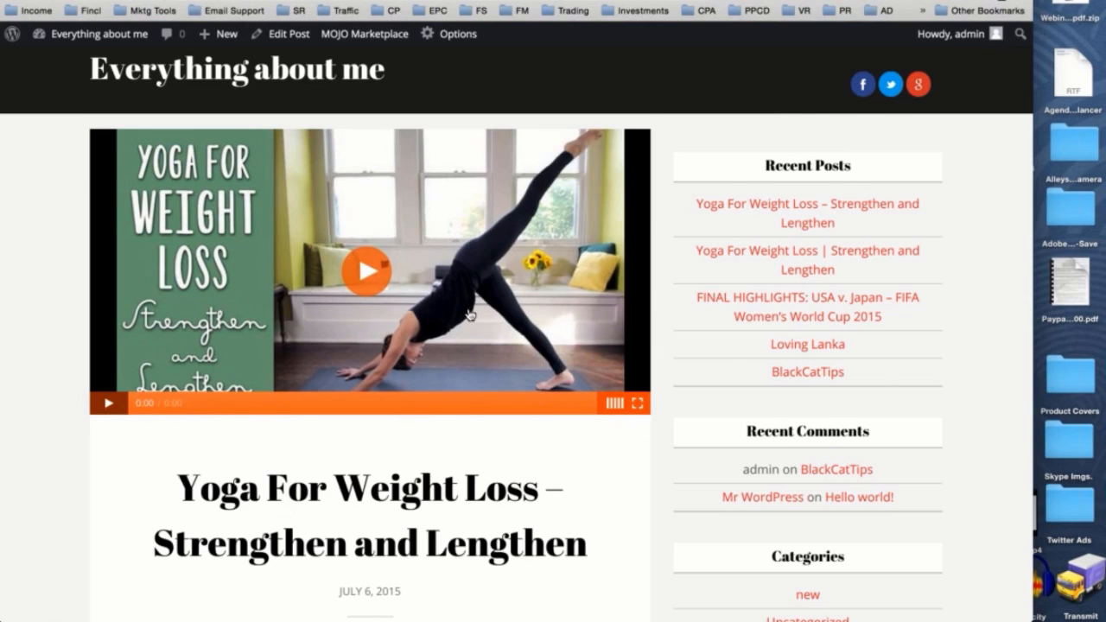
- Examine the published post's video, description, social posts, references, related videos, categories and tags
scroll(602, 385, down, 3)
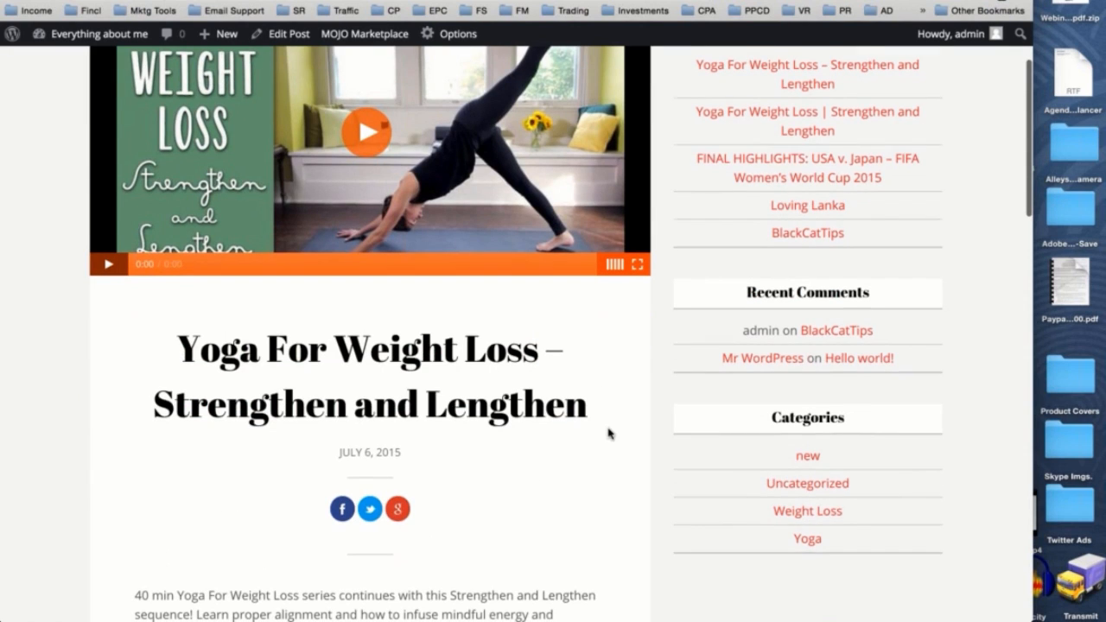
scroll(608, 435, up, 3)
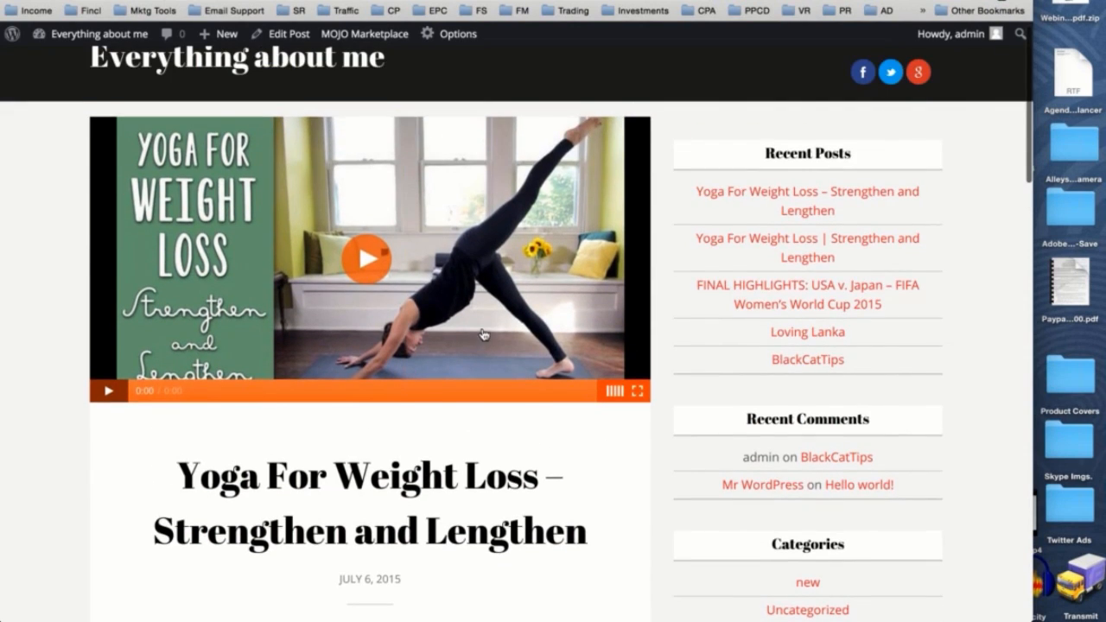
scroll(509, 284, down, 5)
scroll(512, 278, down, 5)
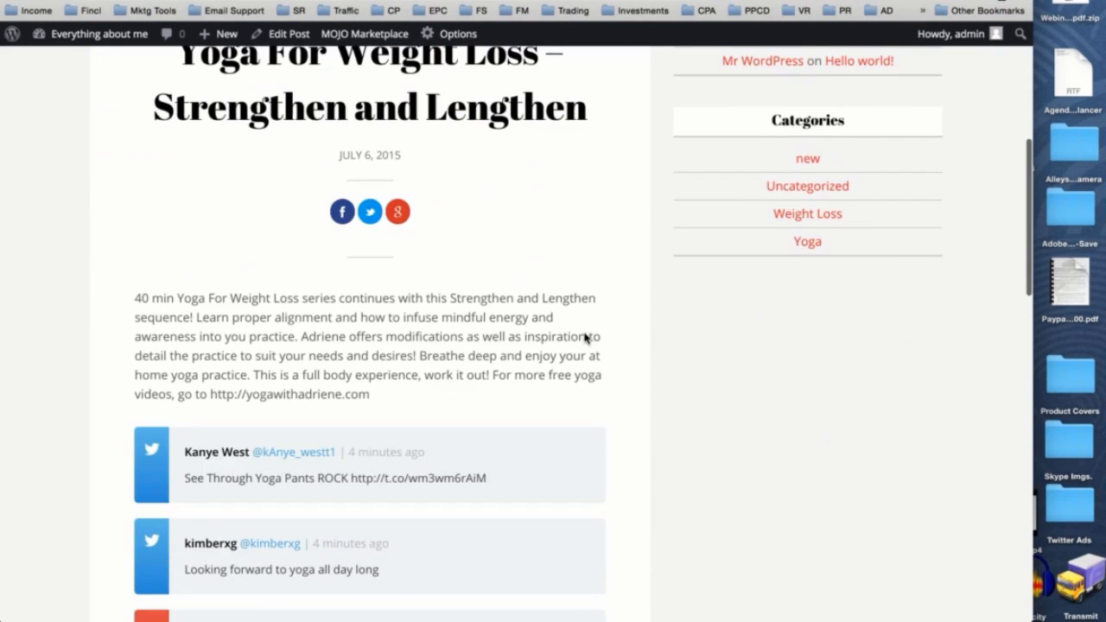
scroll(585, 338, down, 5)
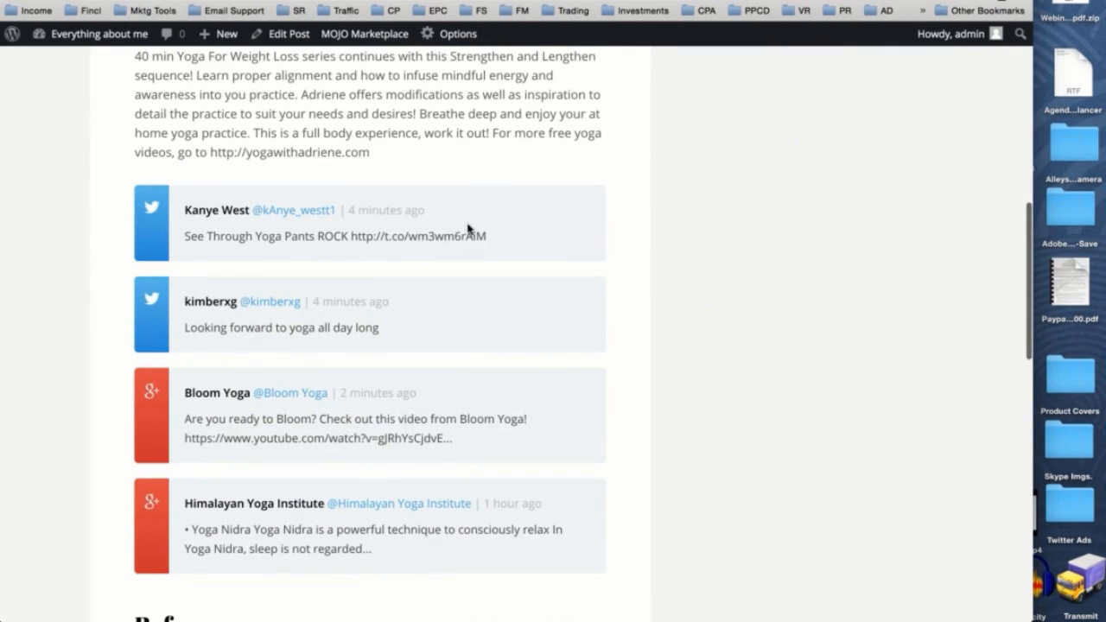
scroll(467, 229, down, 3)
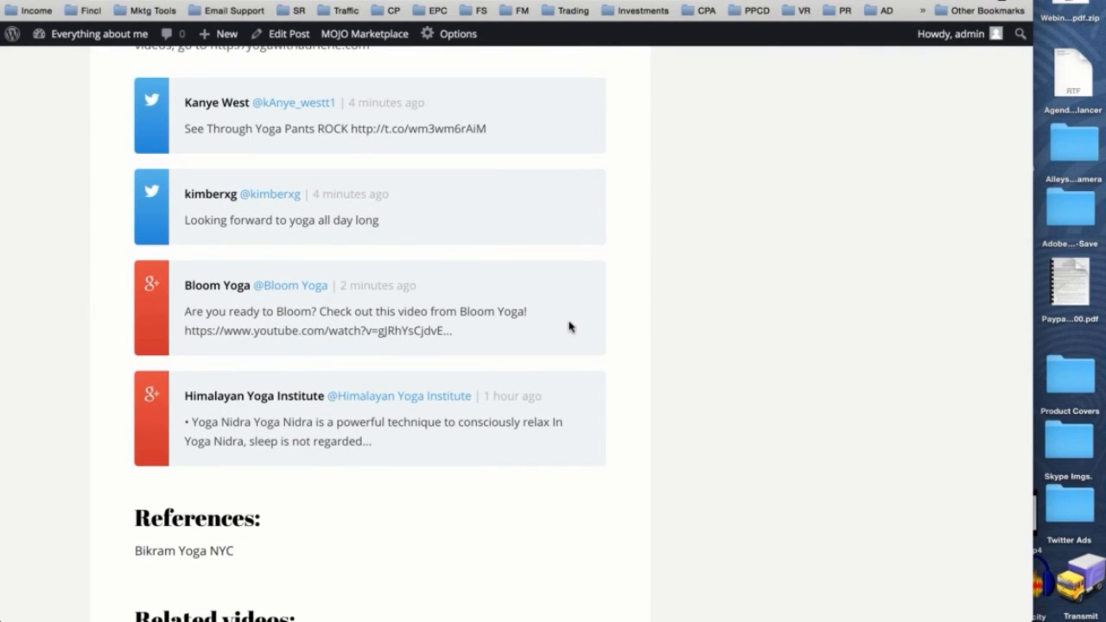
scroll(569, 327, down, 3)
scroll(311, 376, down, 4)
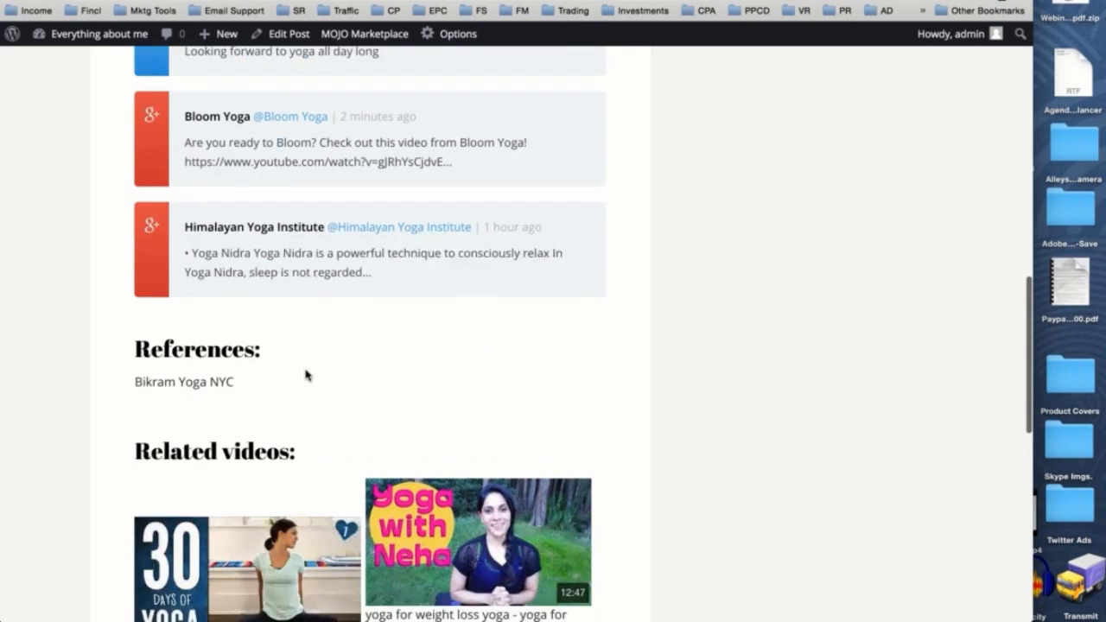
scroll(690, 432, down, 3)
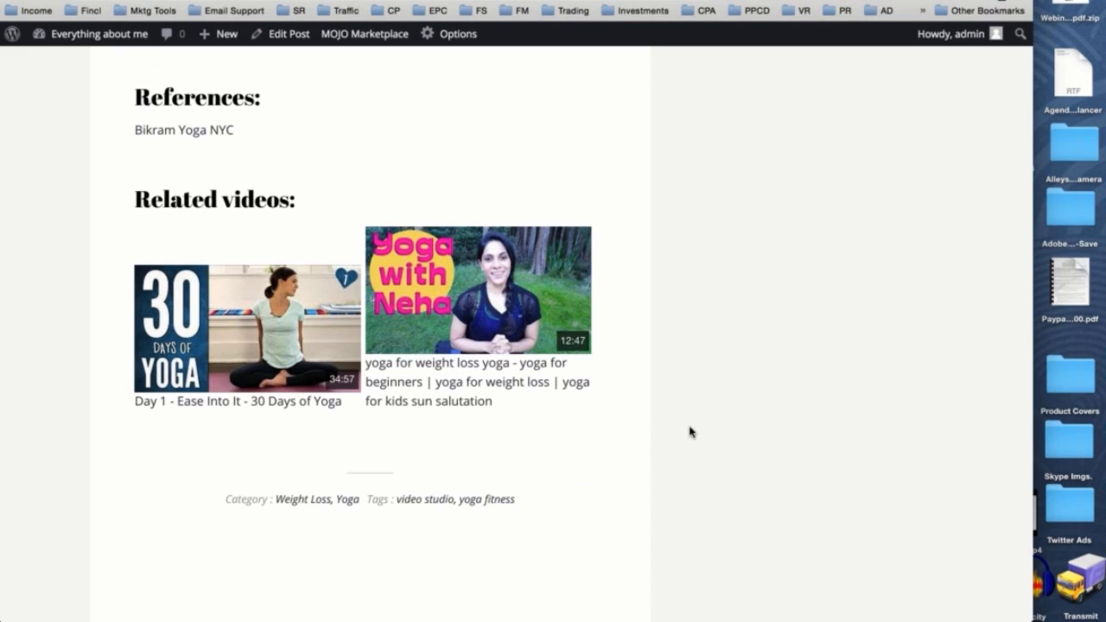
scroll(689, 432, up, 15)
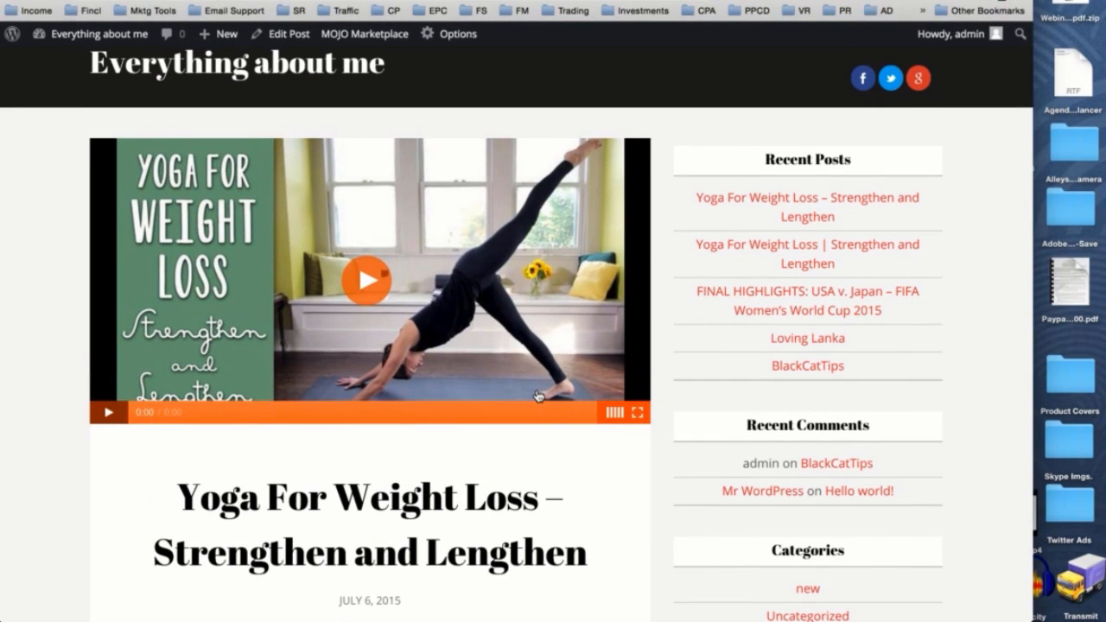
scroll(536, 395, down, 1)
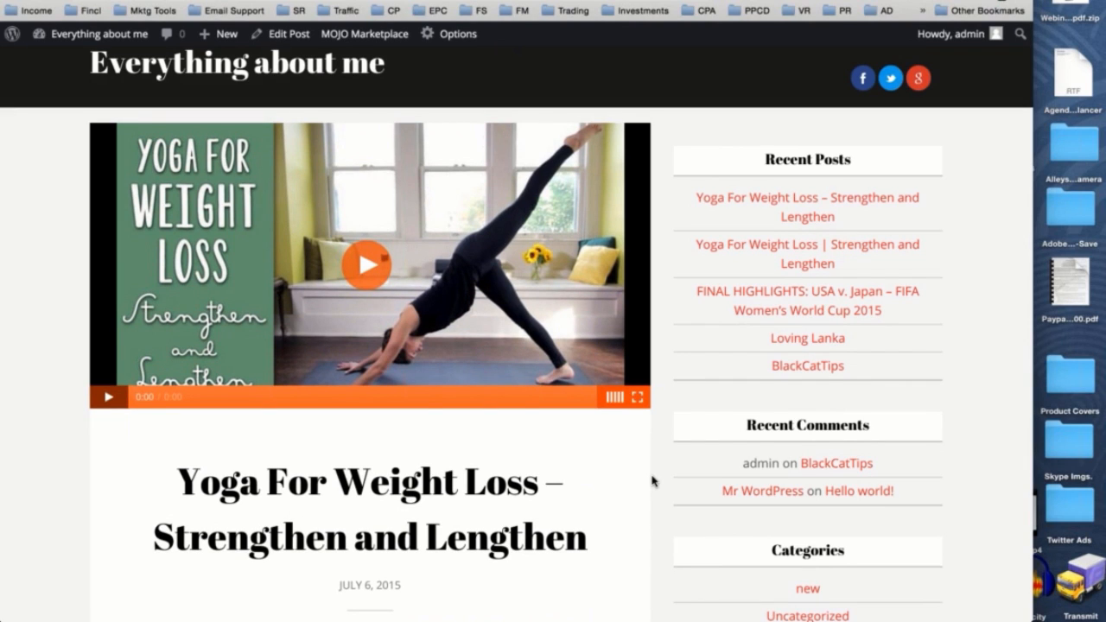
scroll(652, 481, up, 1)
scroll(654, 476, down, 5)
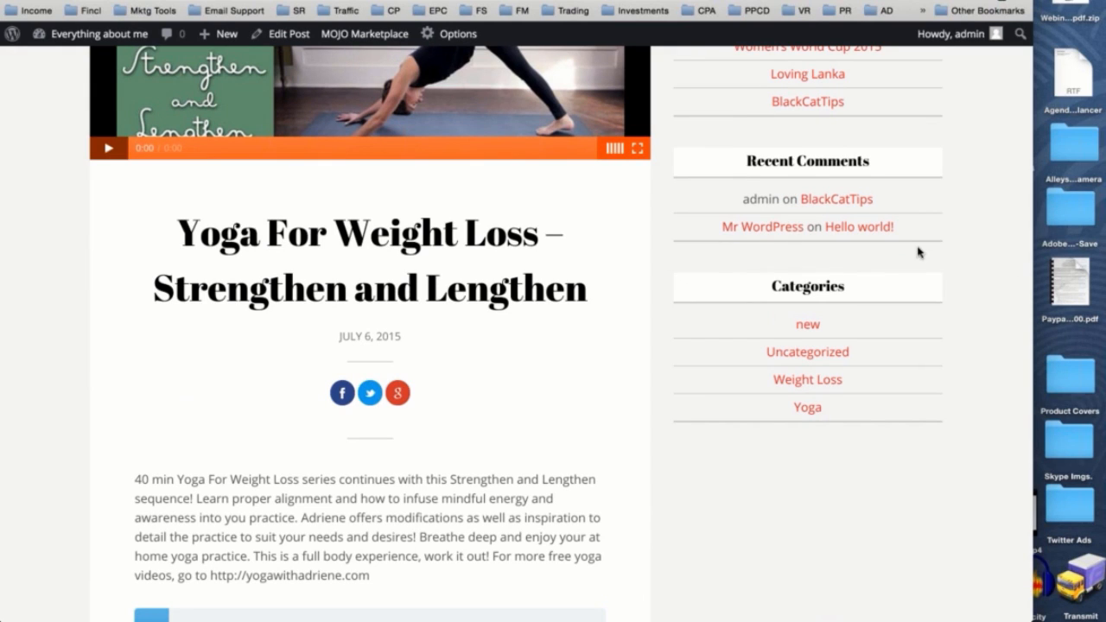
scroll(642, 325, up, 4)
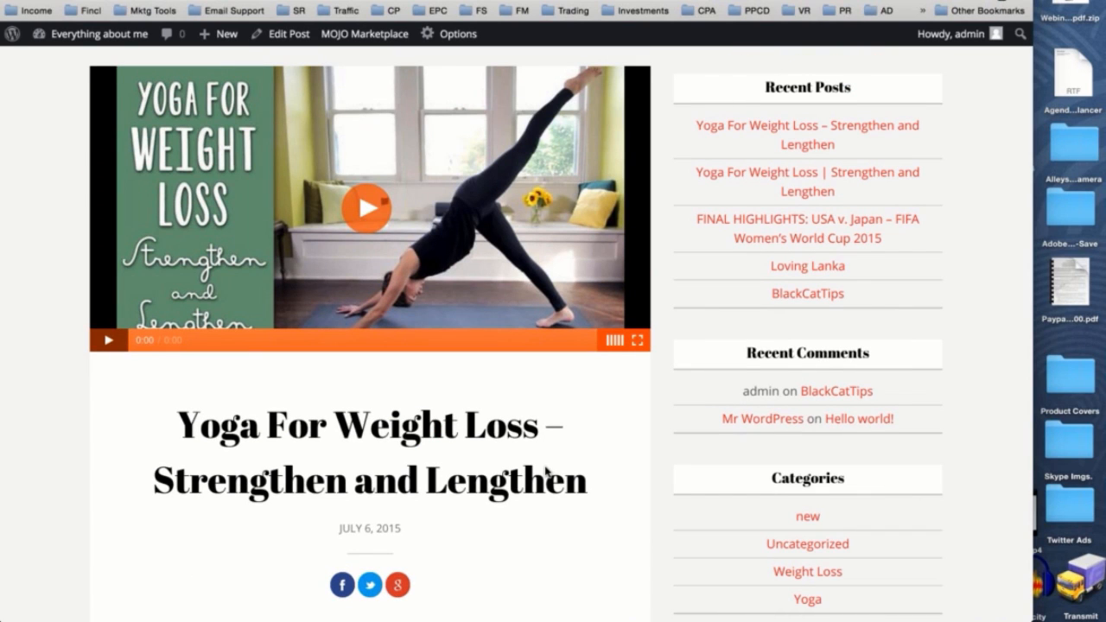
scroll(546, 471, up, 1)
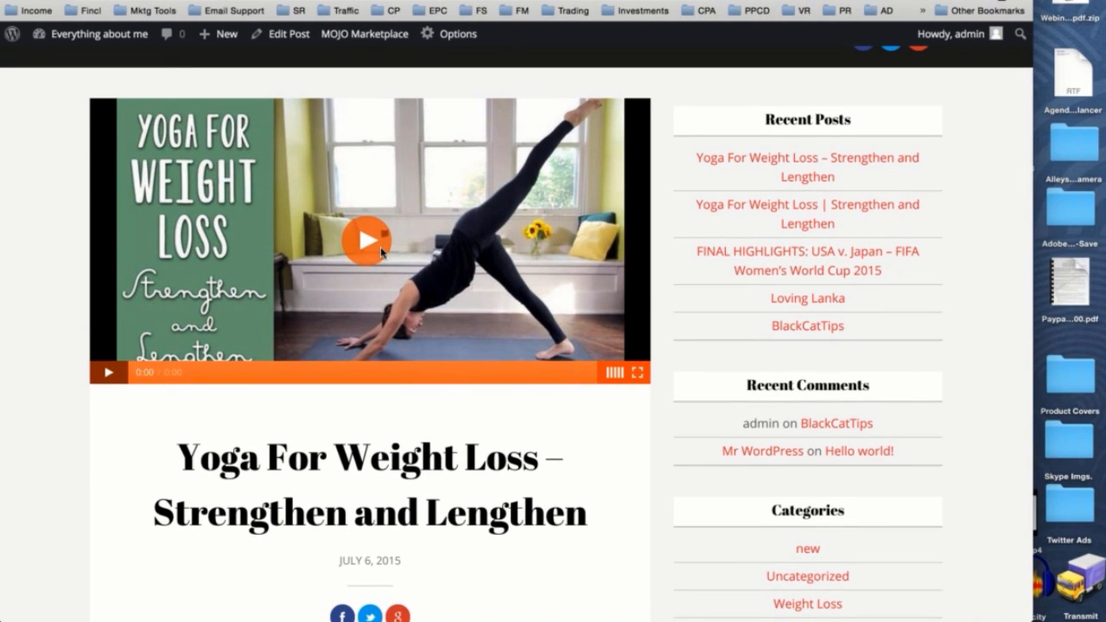
scroll(130, 220, down, 10)
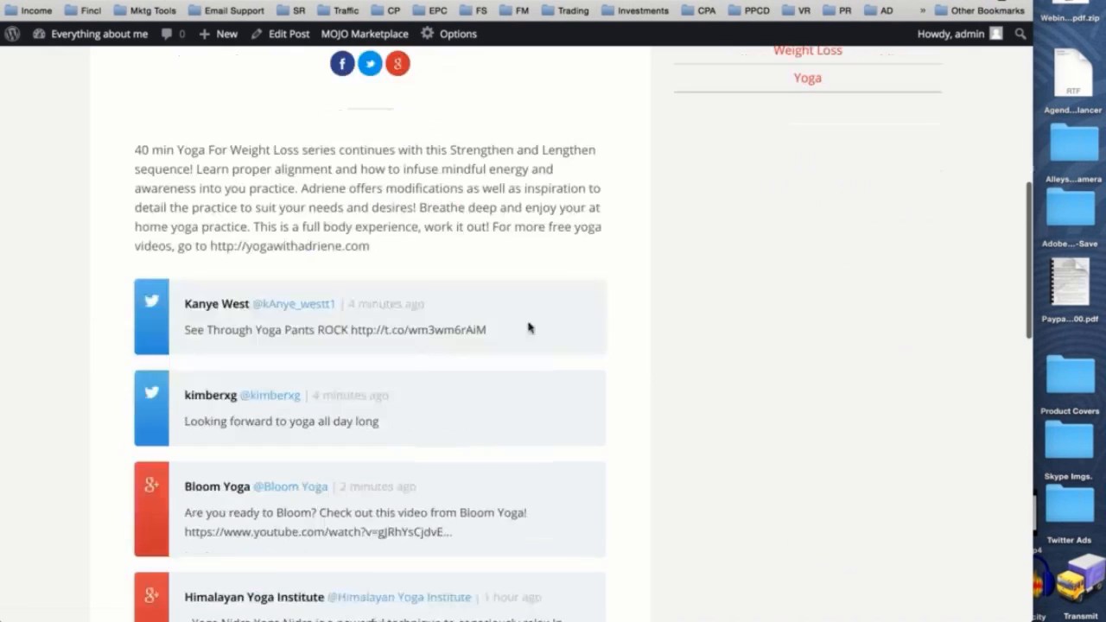
scroll(548, 354, up, 4)
scroll(547, 353, up, 9)
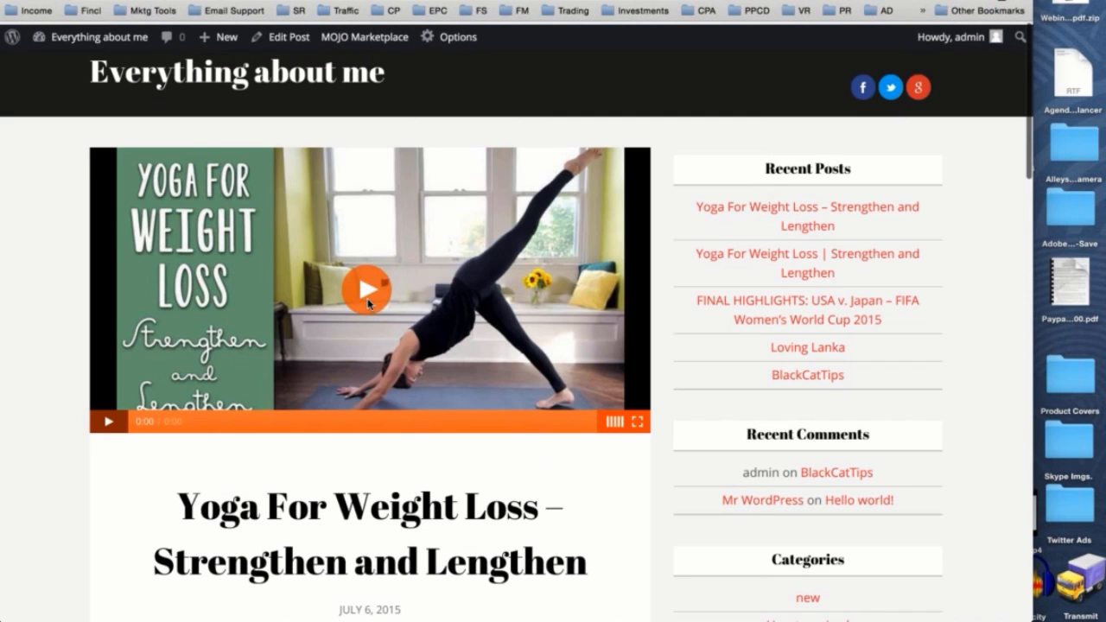
- Play the post's video until the coupon call-to-action comes up, pause to inspect it, and resume playback
click(367, 294)
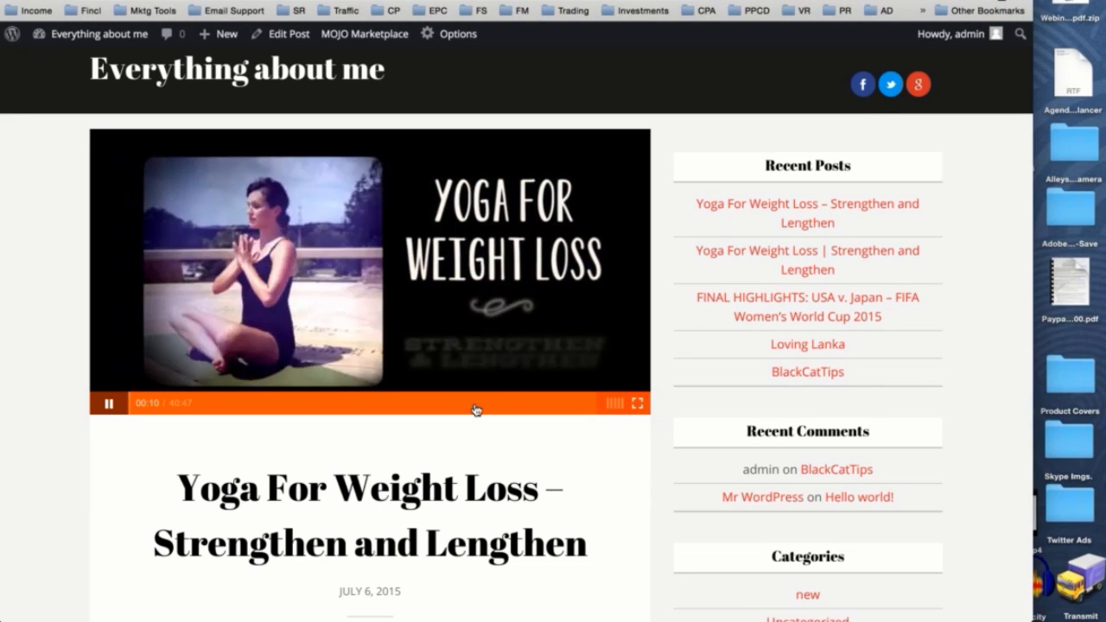
click(109, 404)
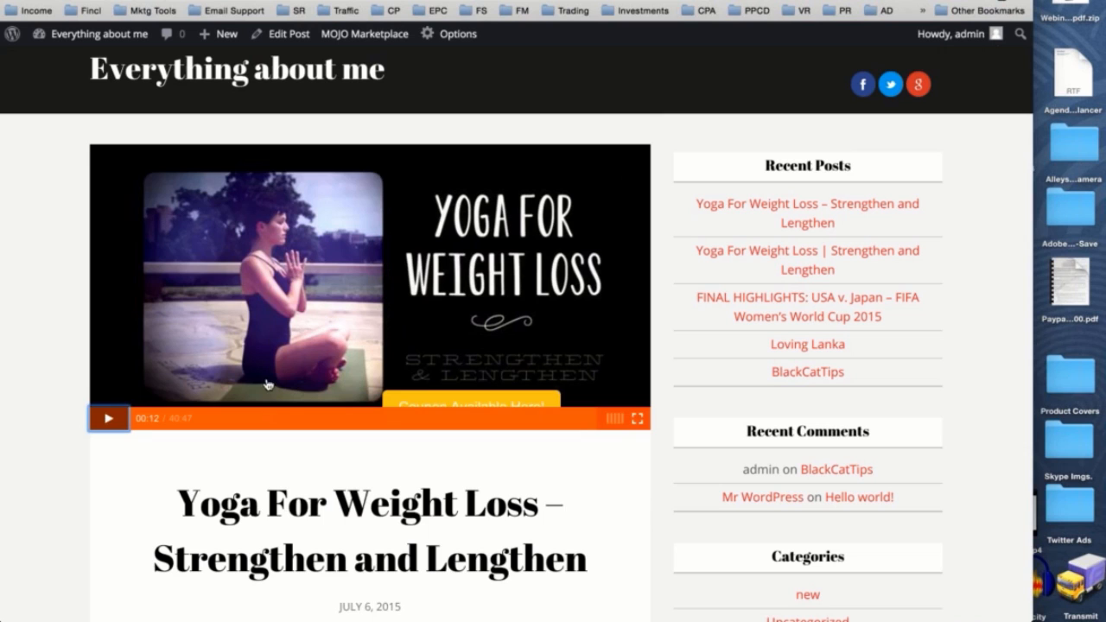
click(108, 404)
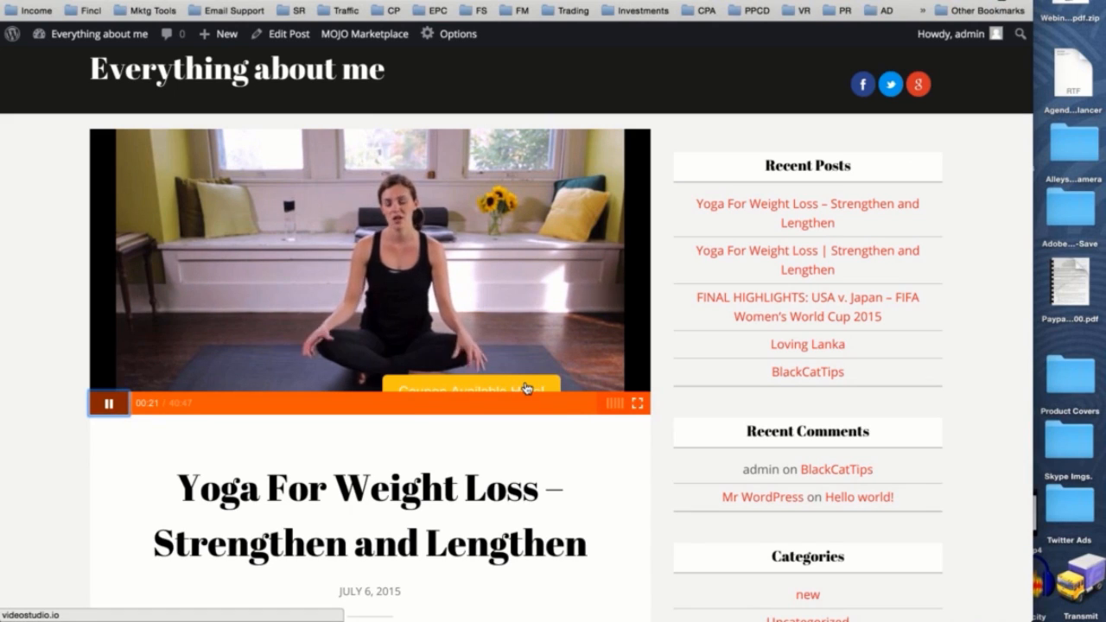
- Test the "Coupon Available Here!" call-to-action link on the video, and close the linked page to return to the post
click(526, 388)
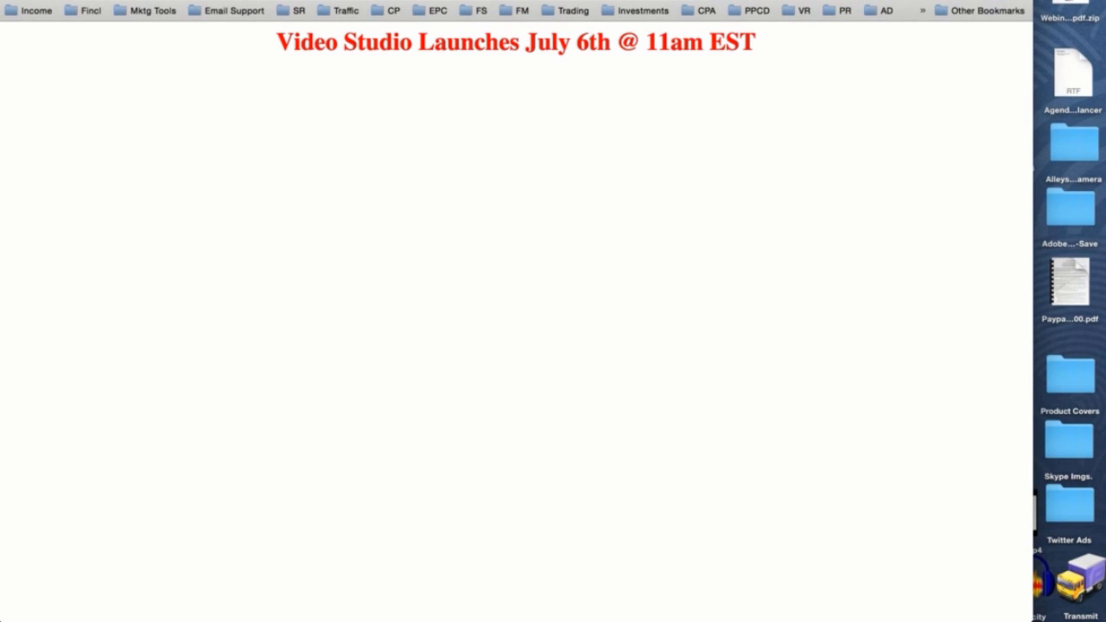
key(super+w)
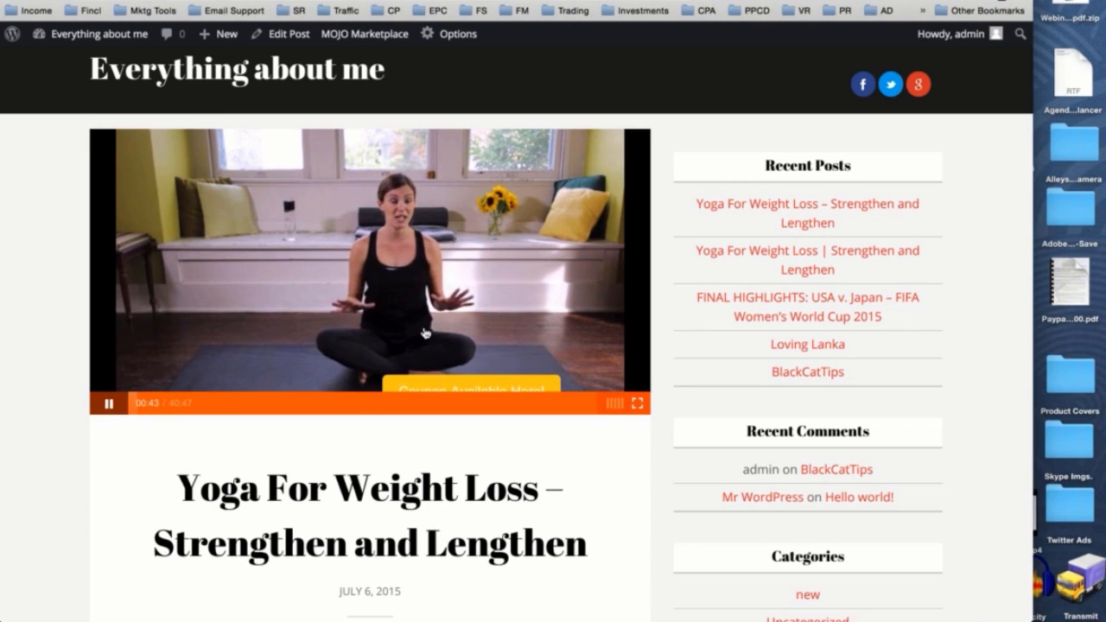
scroll(525, 331, down, 2)
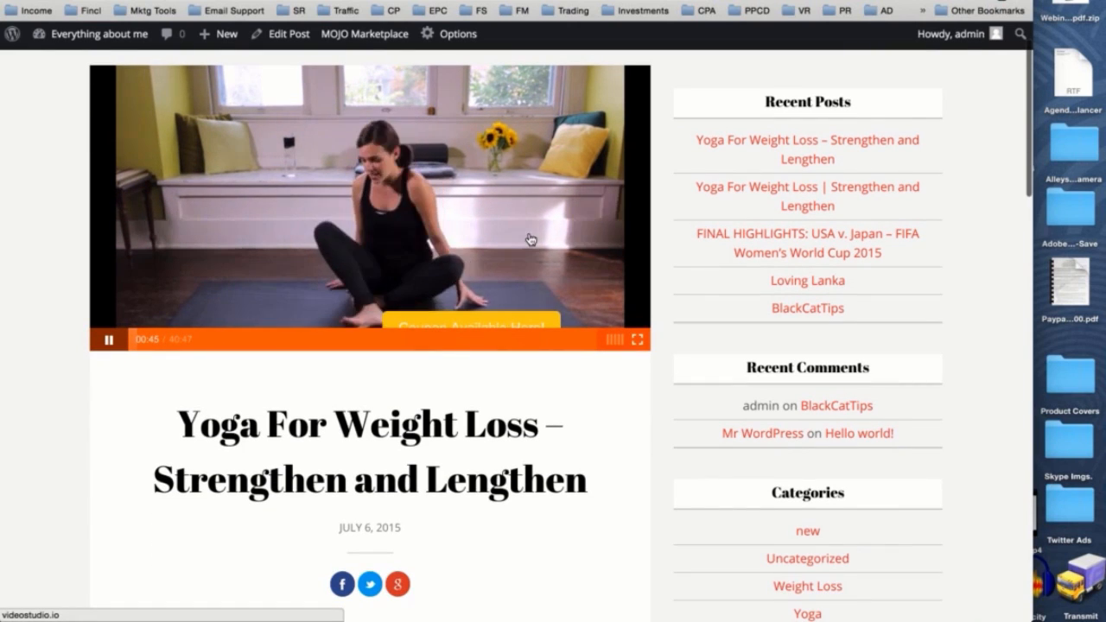
scroll(404, 116, up, 1)
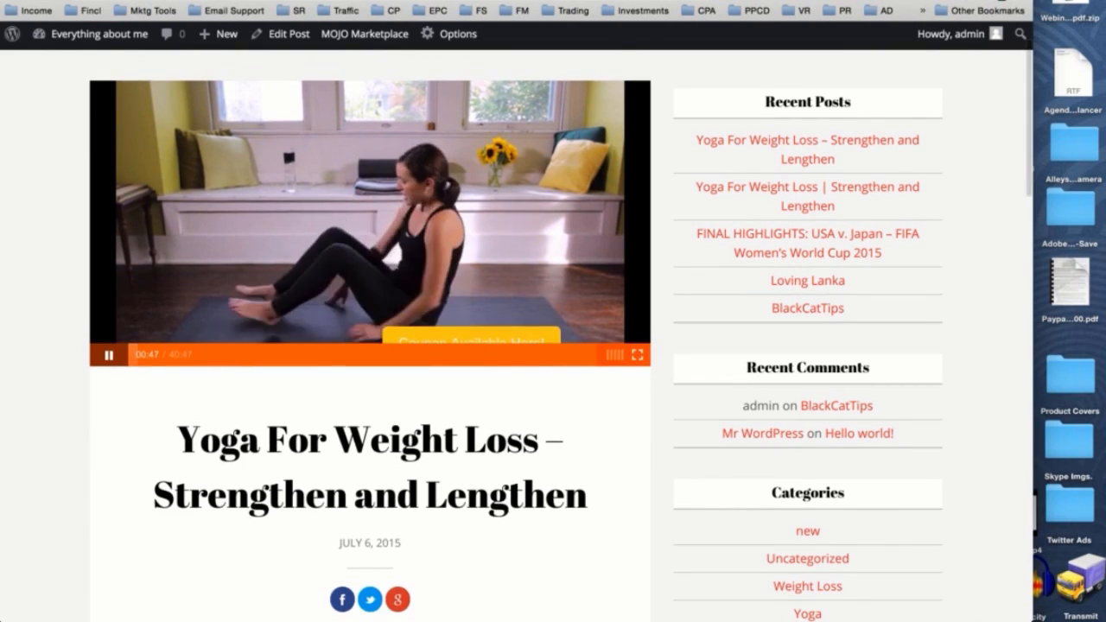
scroll(476, 319, down, 1)
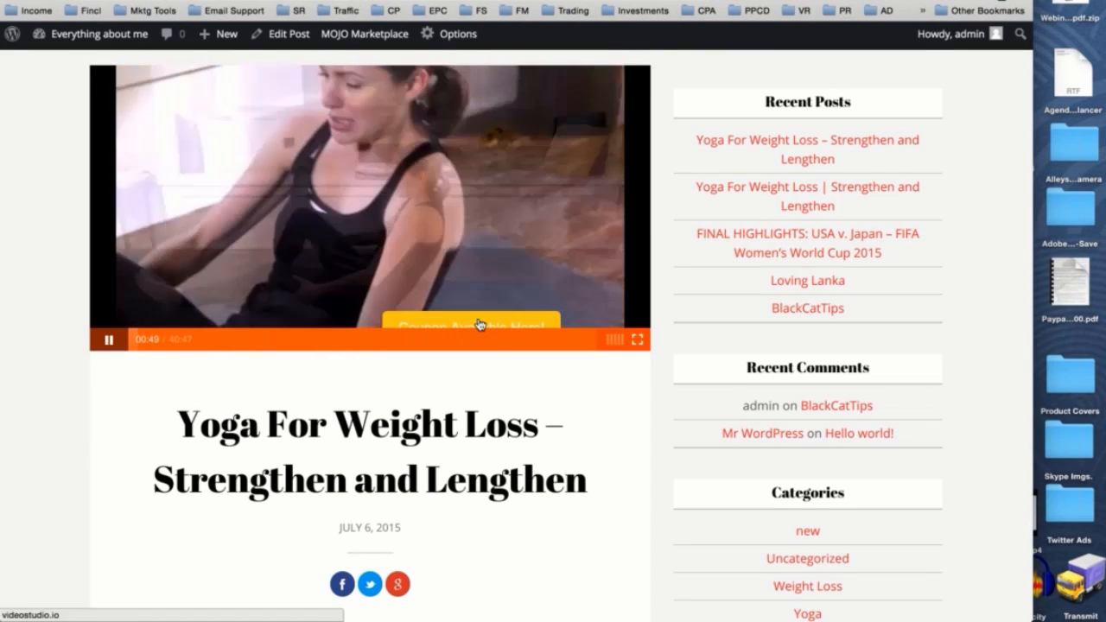
- Review the published yoga post's video, close the post, and look over the post list in the Video Studio dashboard
scroll(518, 231, up, 1)
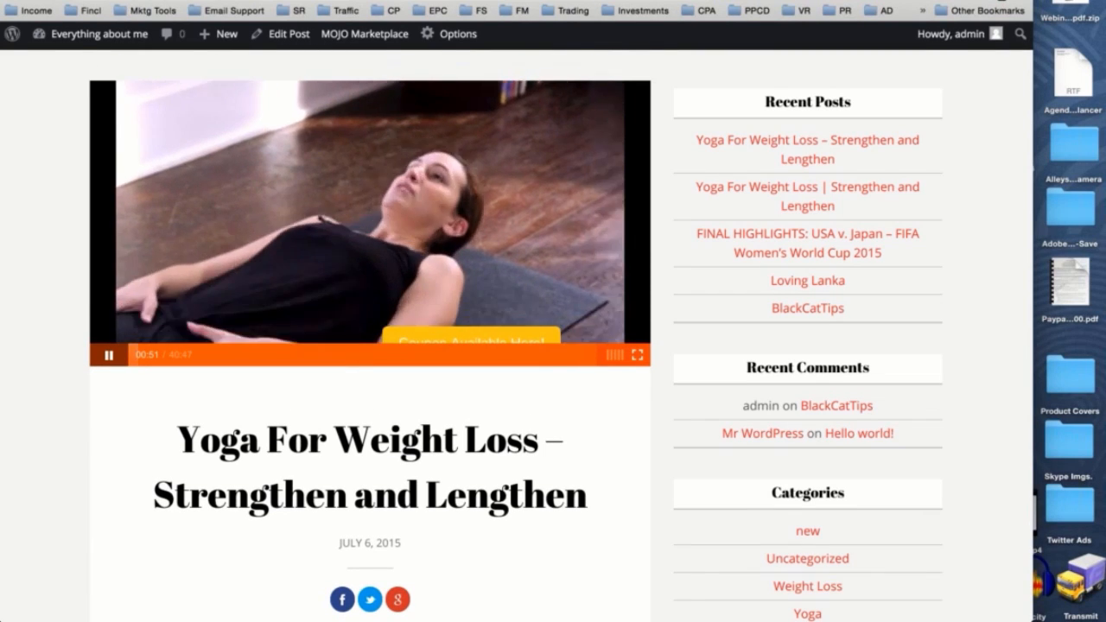
scroll(484, 331, down, 1)
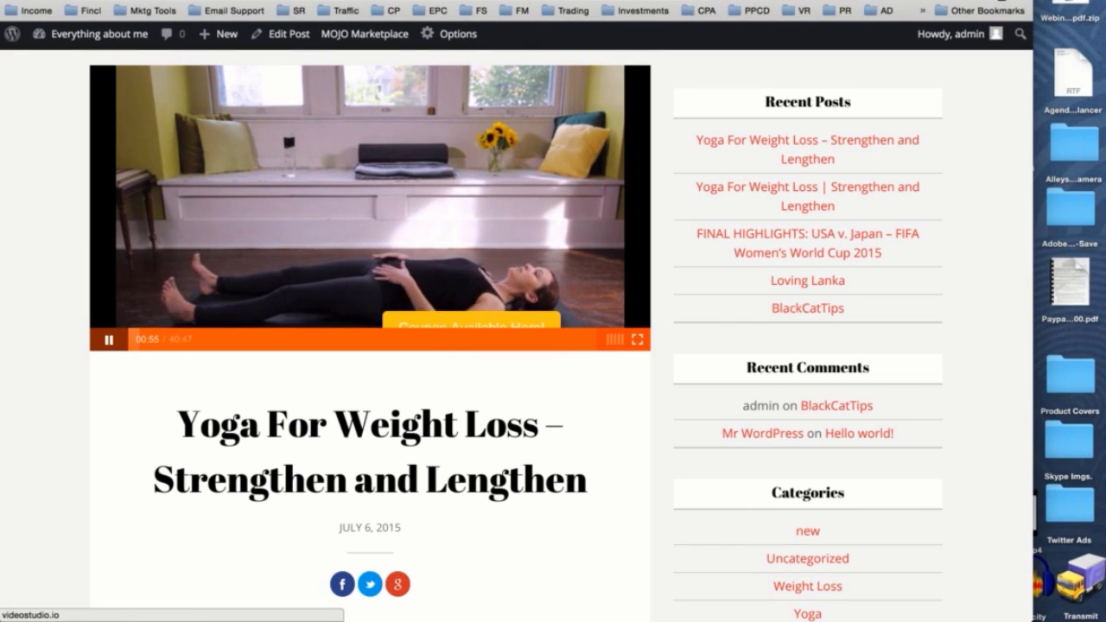
scroll(527, 337, up, 4)
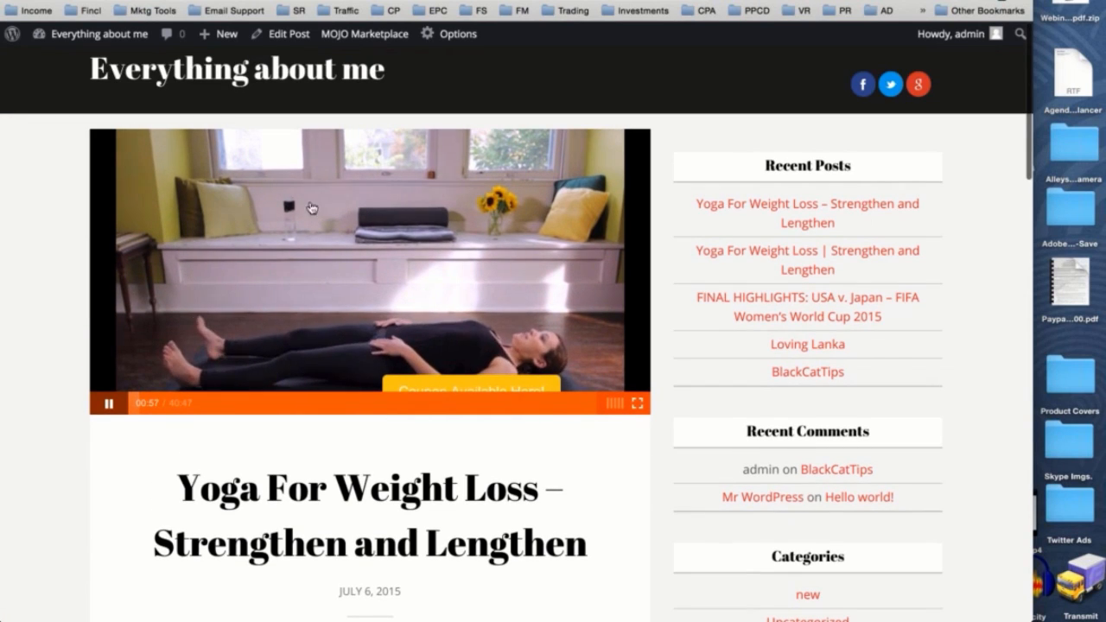
key(super+w)
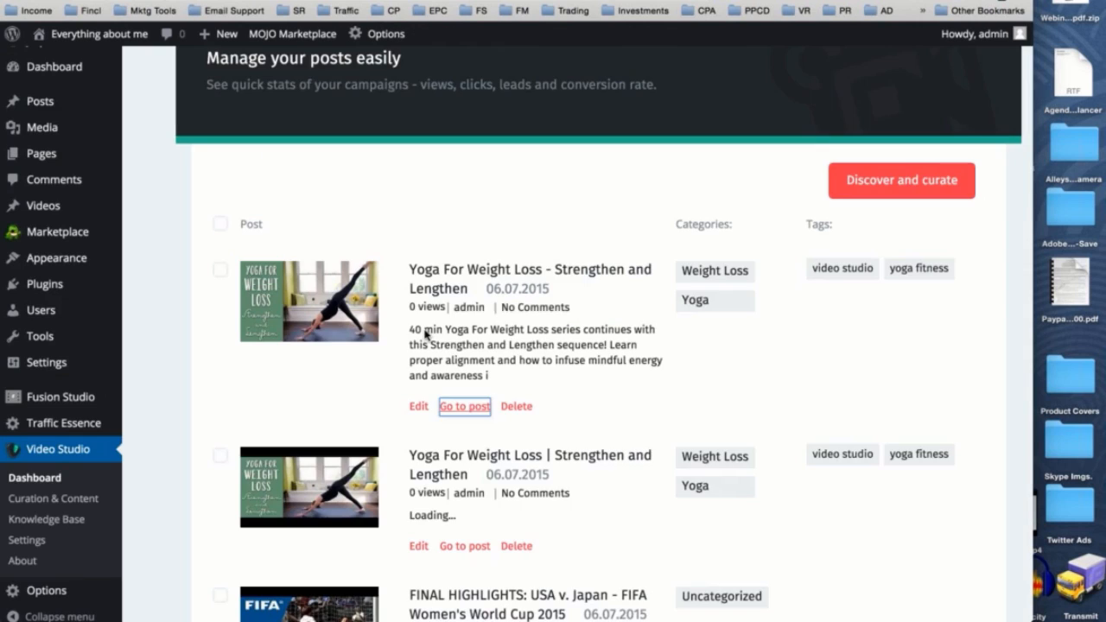
scroll(741, 321, down, 3)
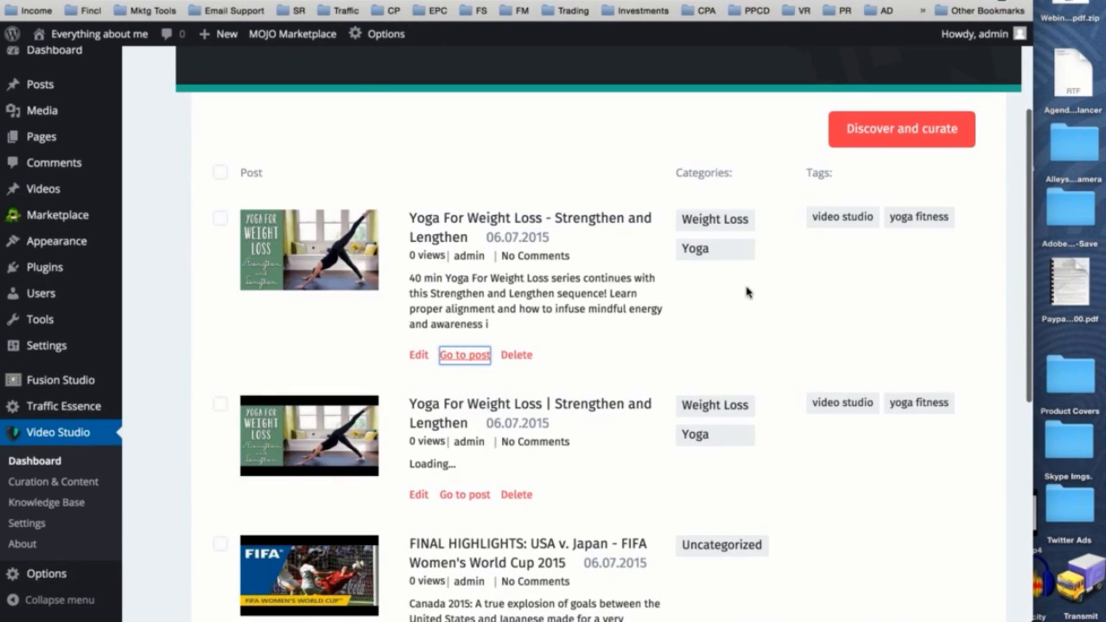
scroll(748, 292, up, 3)
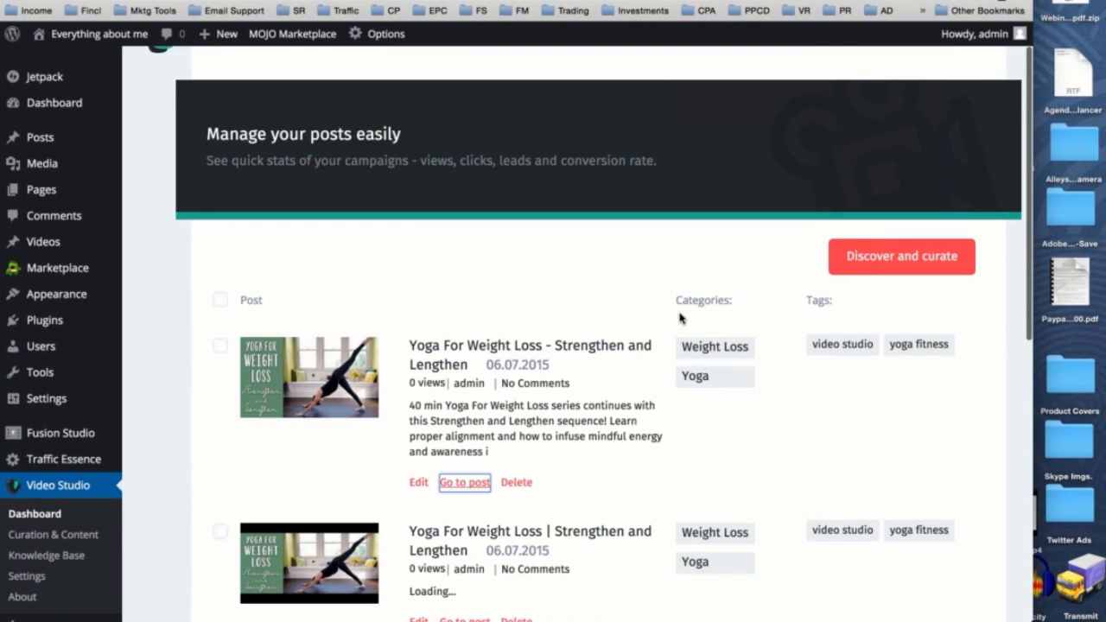
scroll(680, 318, up, 2)
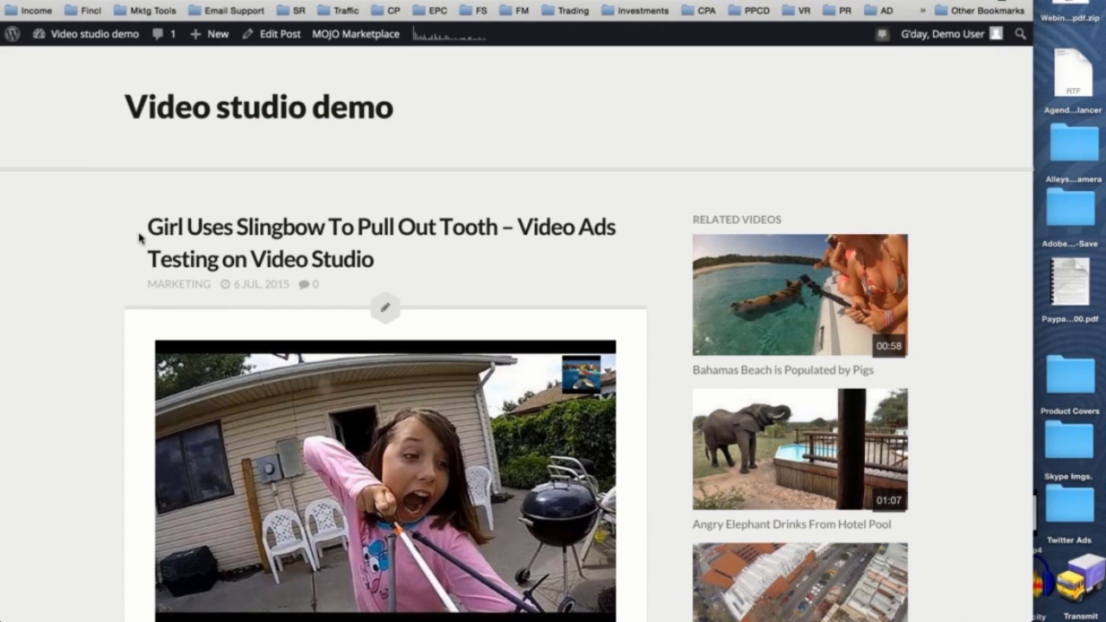
- Compare the slingbow demo post with the published yoga post, examining the yoga post's video, description and social posts again
scroll(139, 239, down, 1)
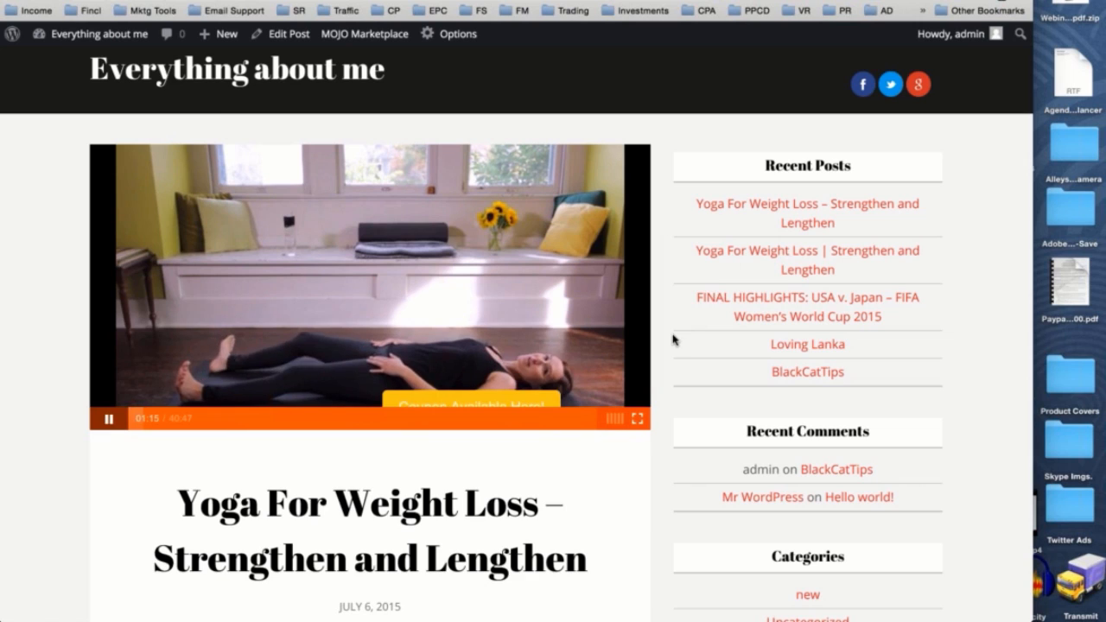
scroll(673, 339, down, 3)
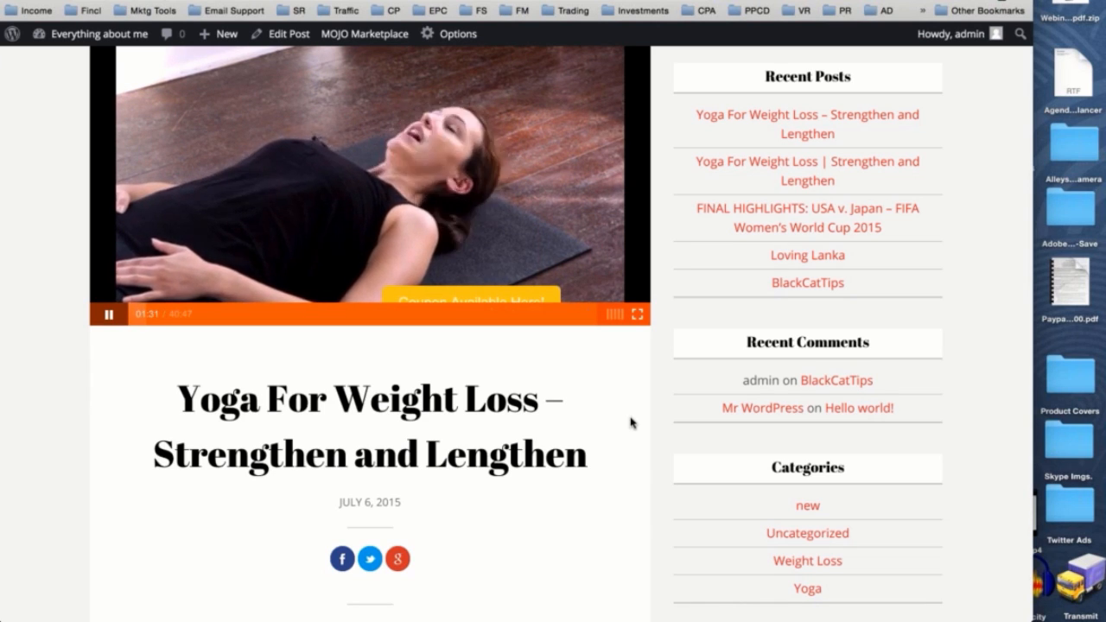
scroll(630, 420, up, 3)
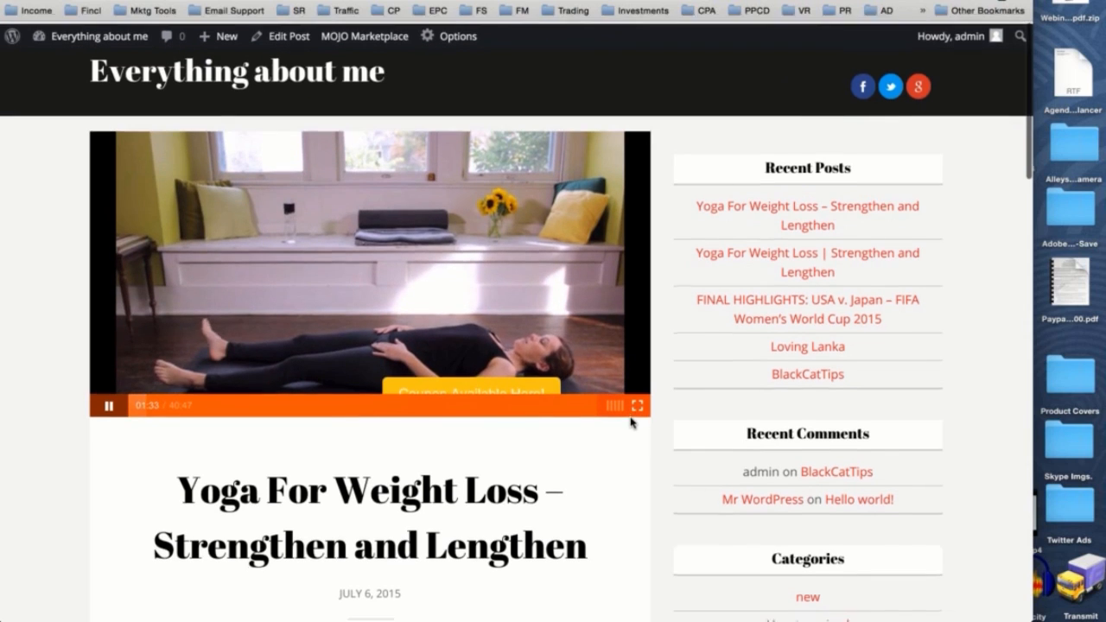
scroll(757, 133, down, 10)
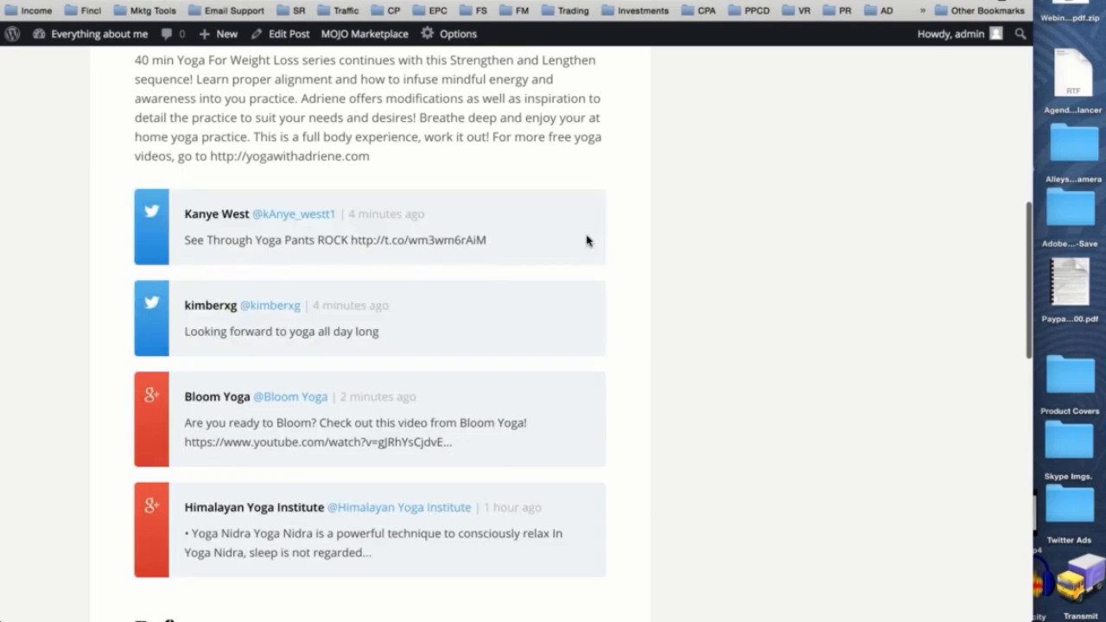
scroll(587, 241, up, 10)
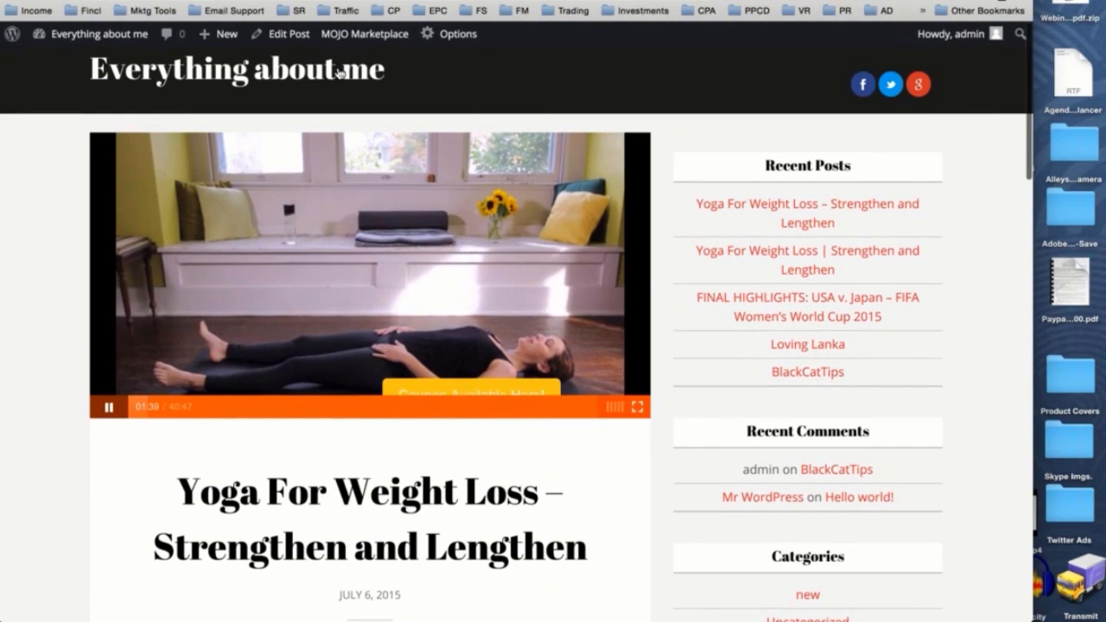
scroll(324, 72, up, 1)
scroll(802, 217, down, 5)
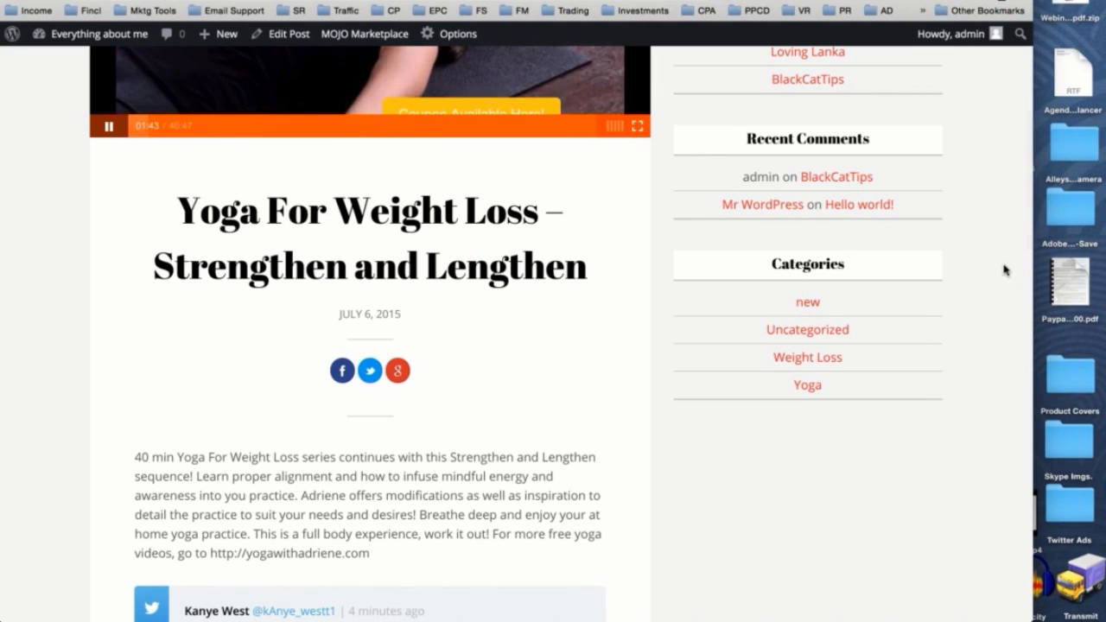
scroll(590, 315, up, 5)
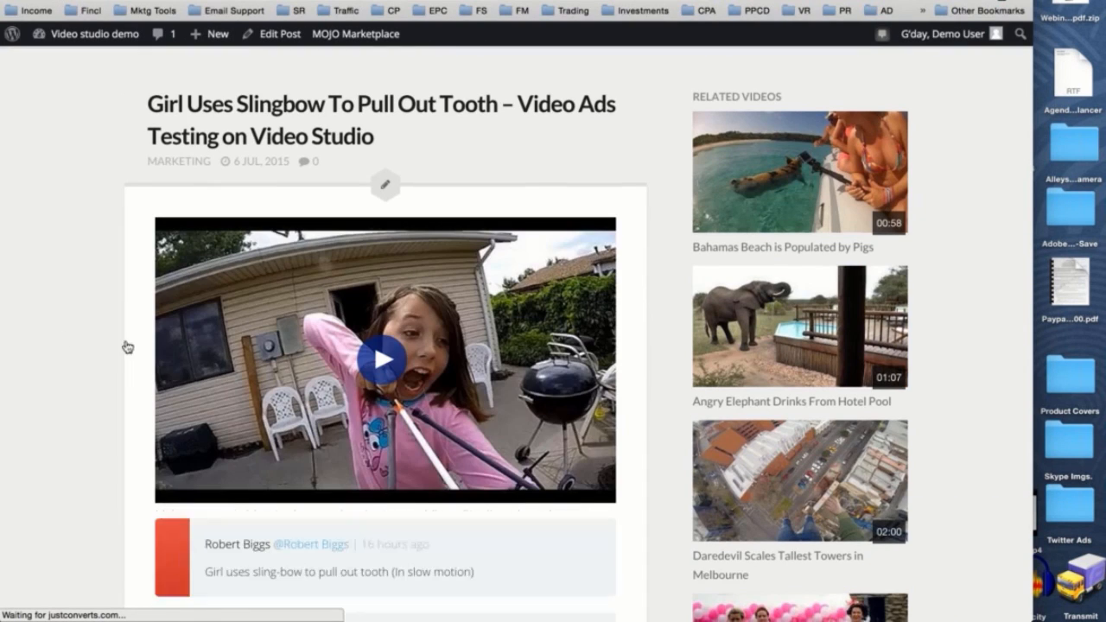
- Play the "Girl Uses Slingbow To Pull Out Tooth" demo video with its opening advertisement, skip the advertisement, and pause the video
scroll(406, 301, down, 3)
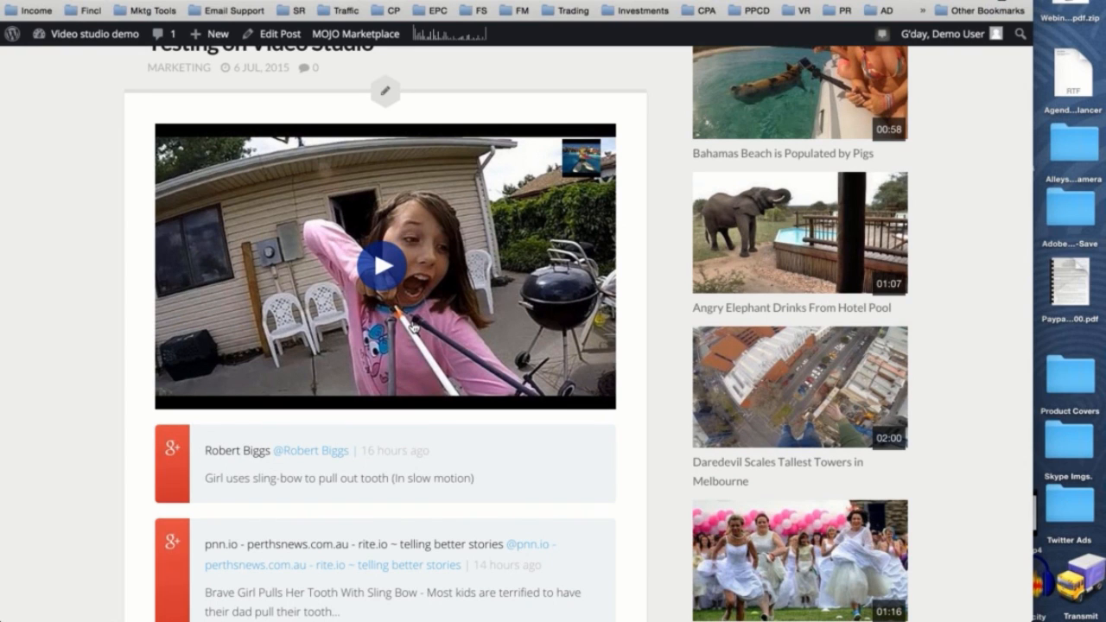
click(396, 273)
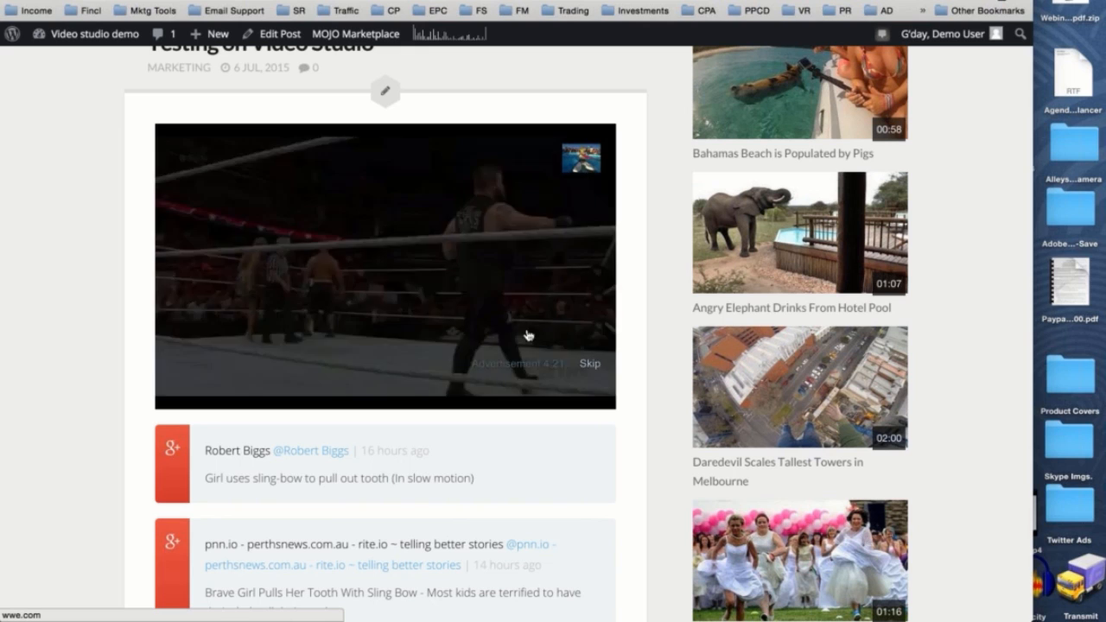
click(472, 173)
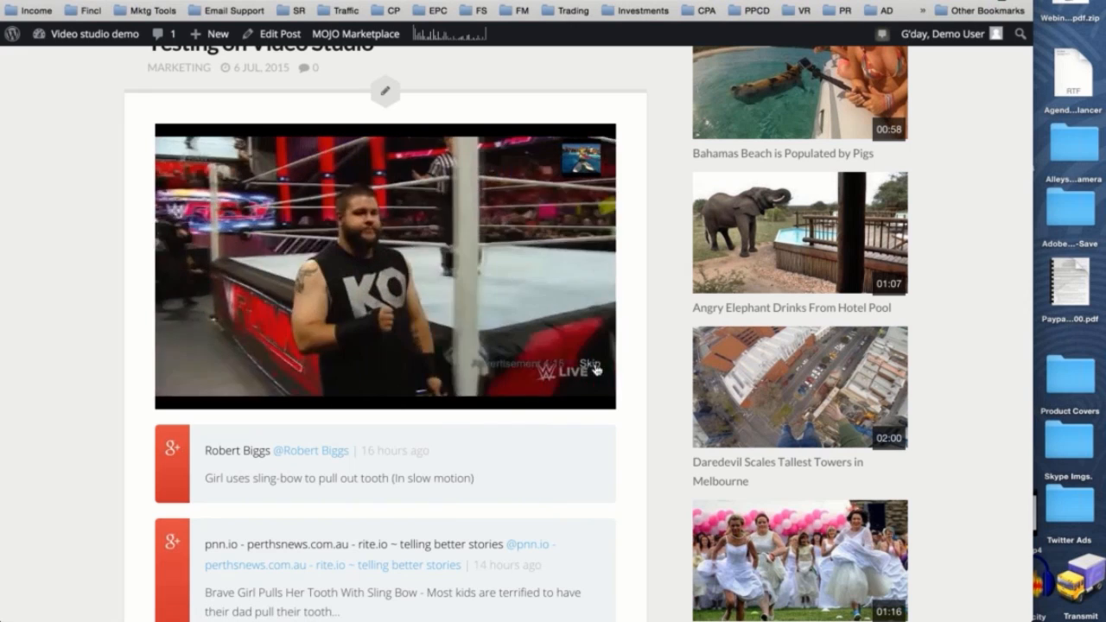
click(573, 374)
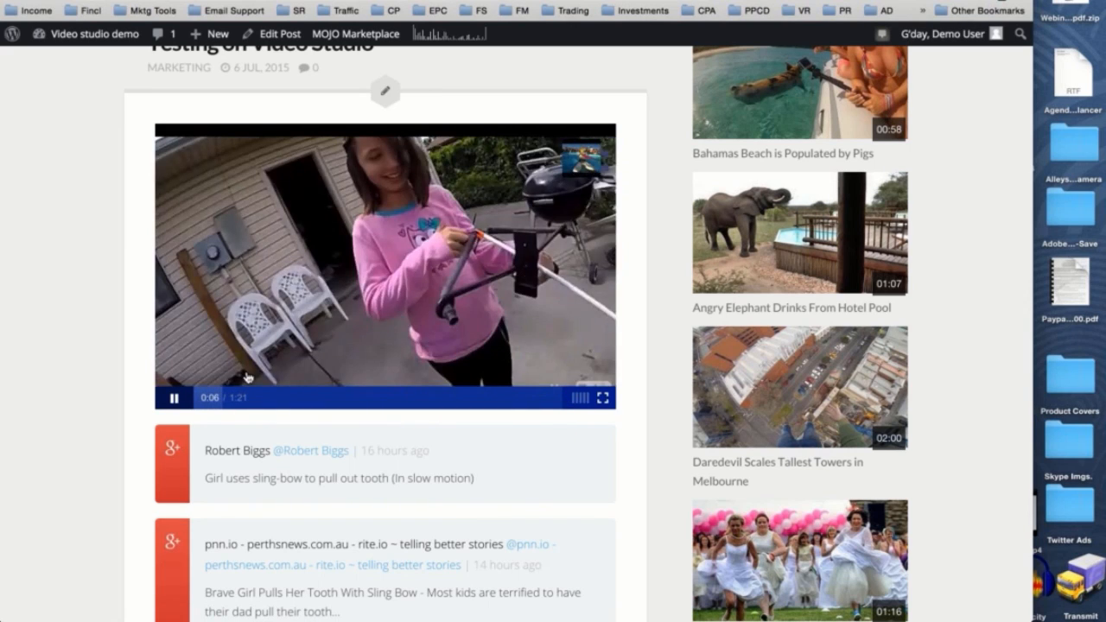
click(173, 400)
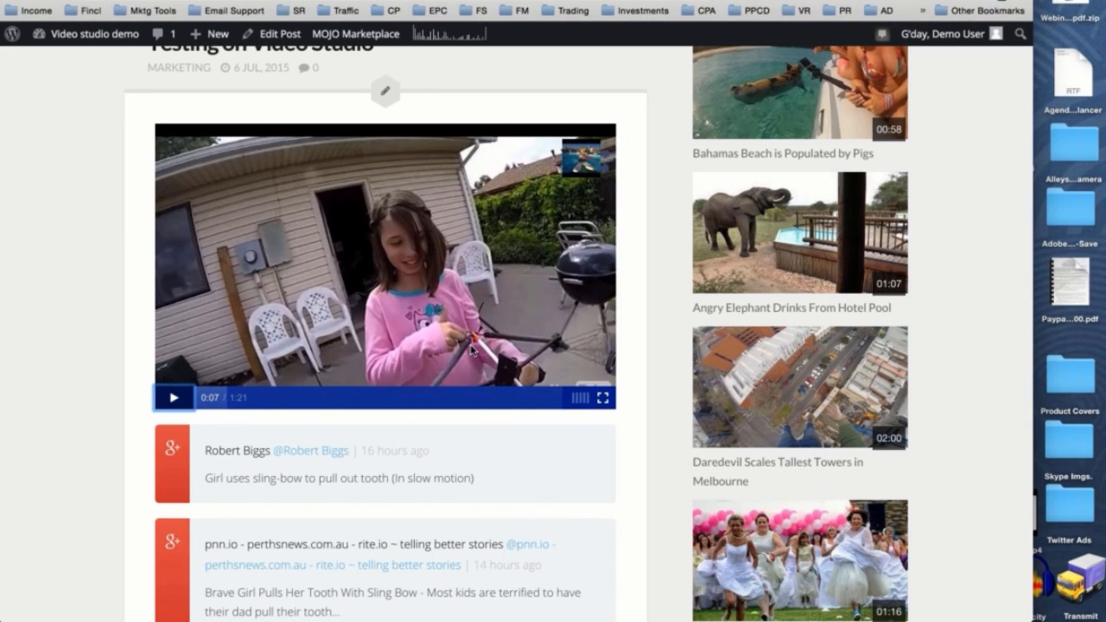
- Replay the slingbow demo video, test the advertisement's link, close the linked page, and skip the advertisement
scroll(470, 349, down, 2)
scroll(470, 349, up, 2)
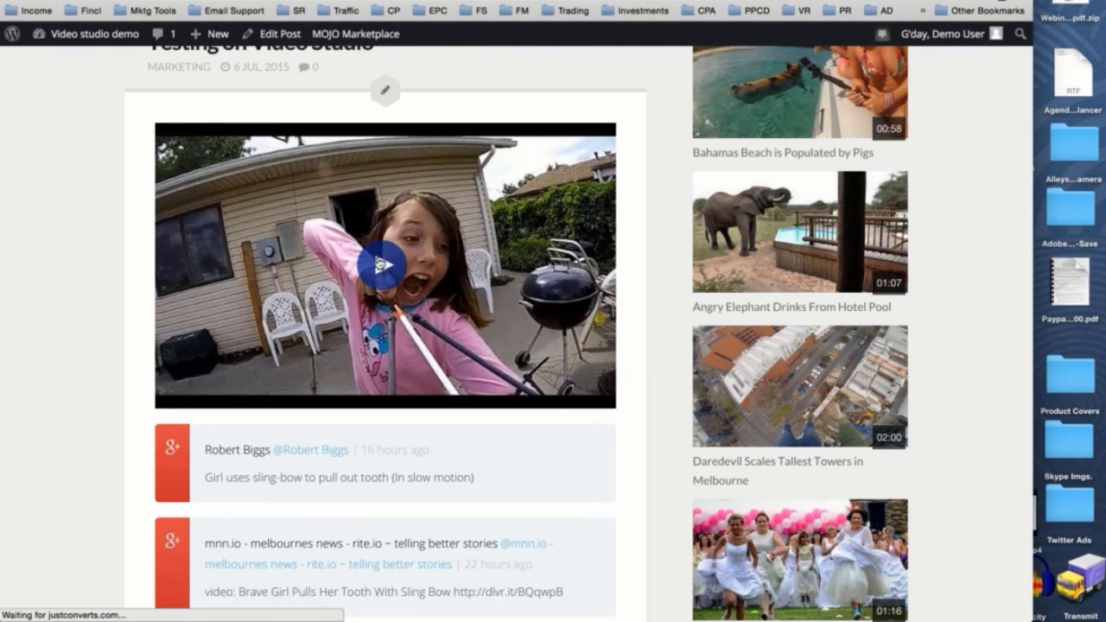
click(378, 263)
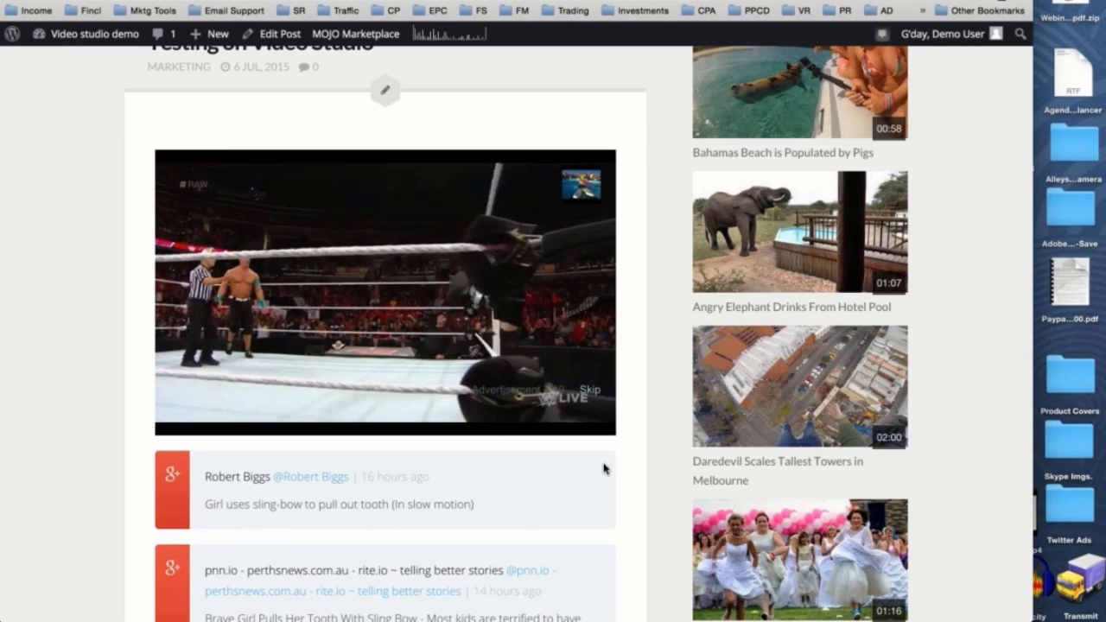
click(386, 270)
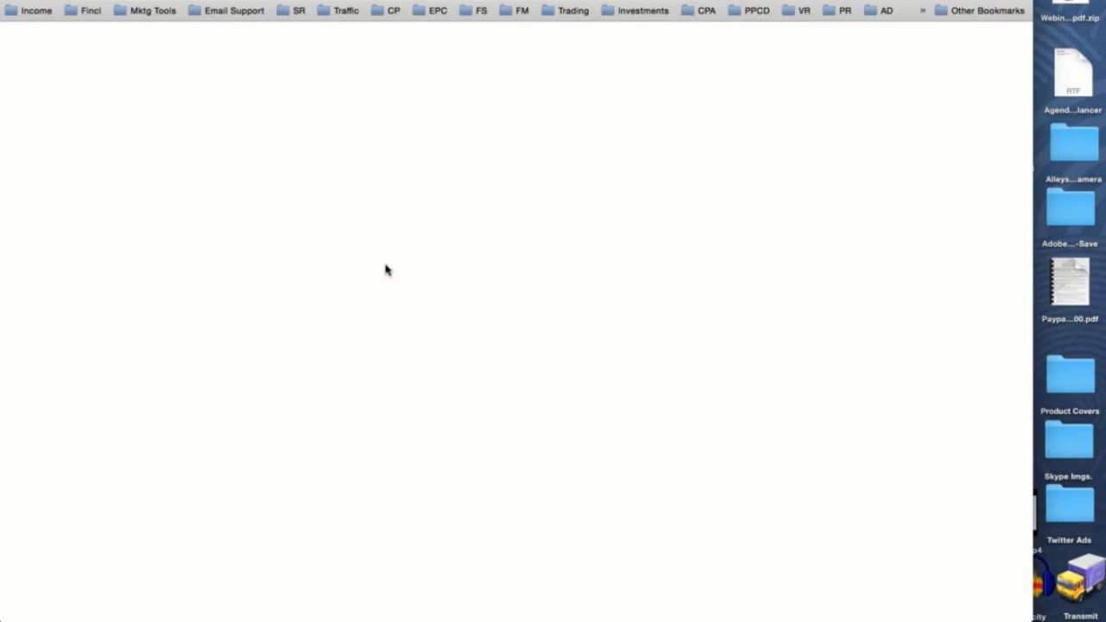
key(super+w)
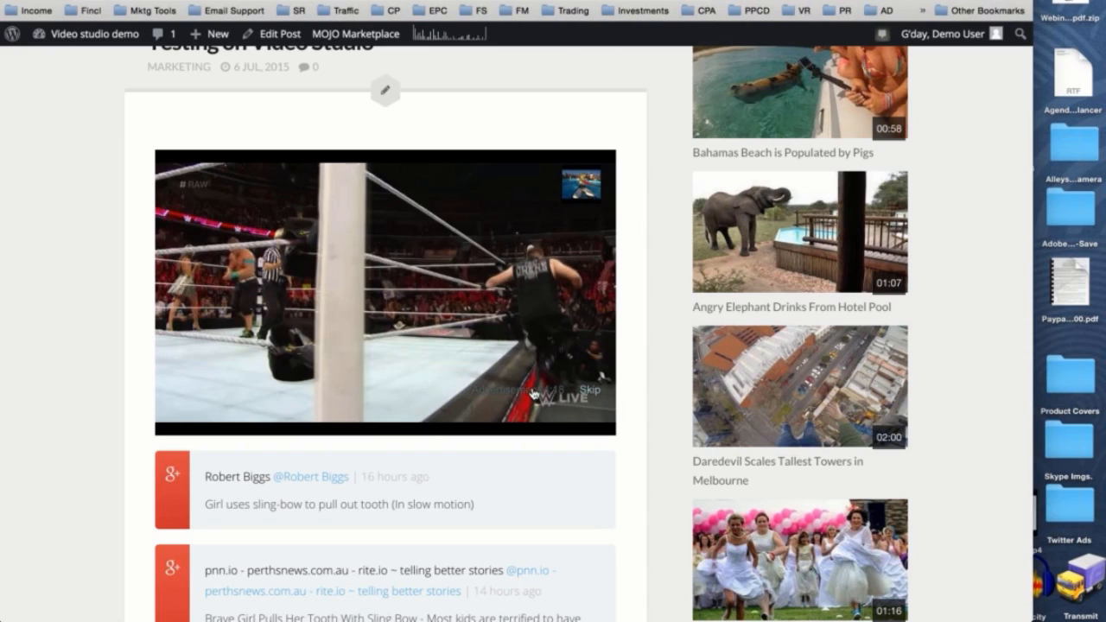
click(593, 388)
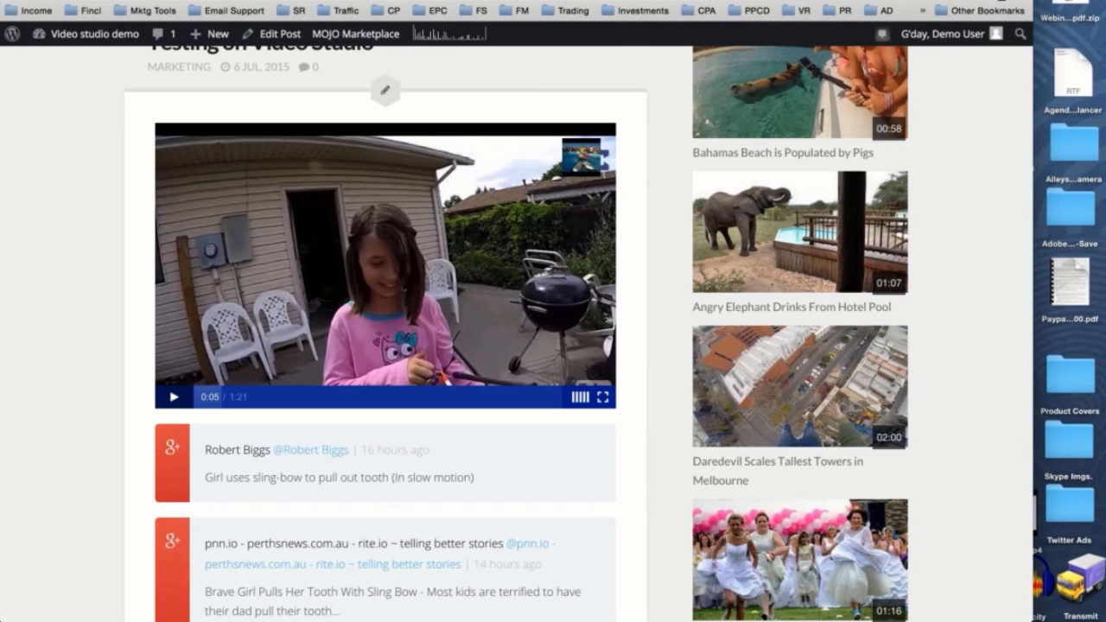
- Minimize the browser window and switch to the webinar presentation in PowerPoint
key(super+m)
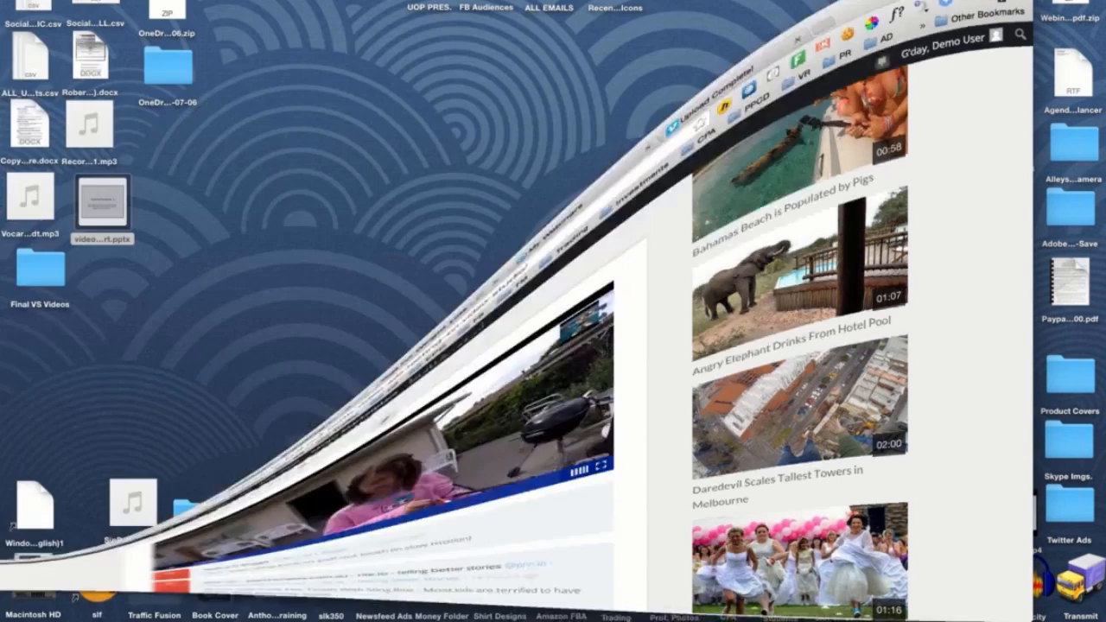
click(13, 526)
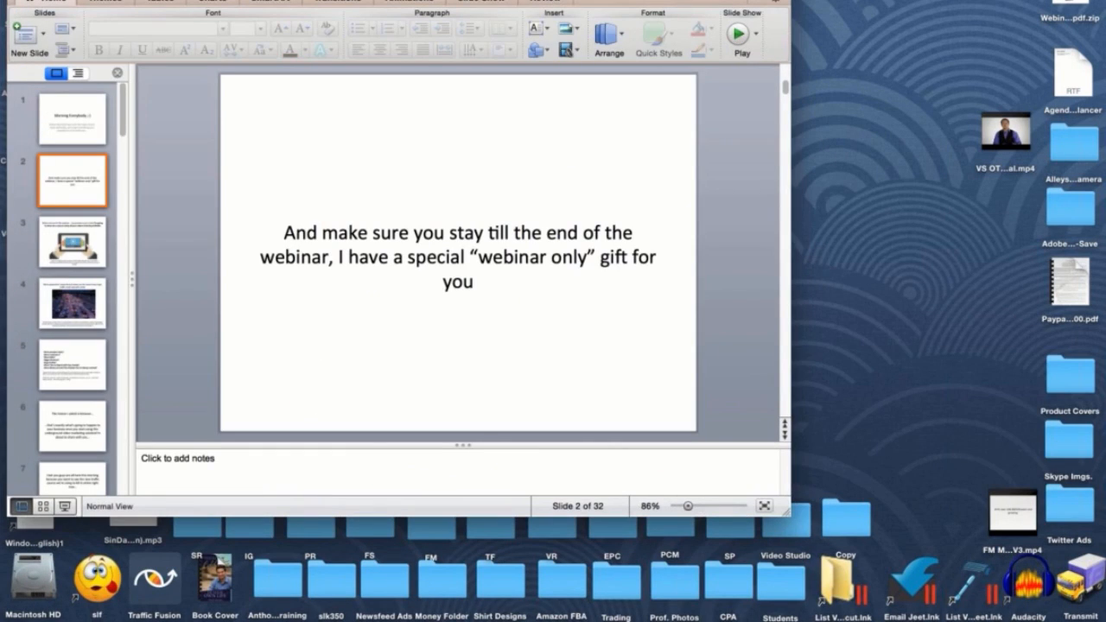
click(379, 1)
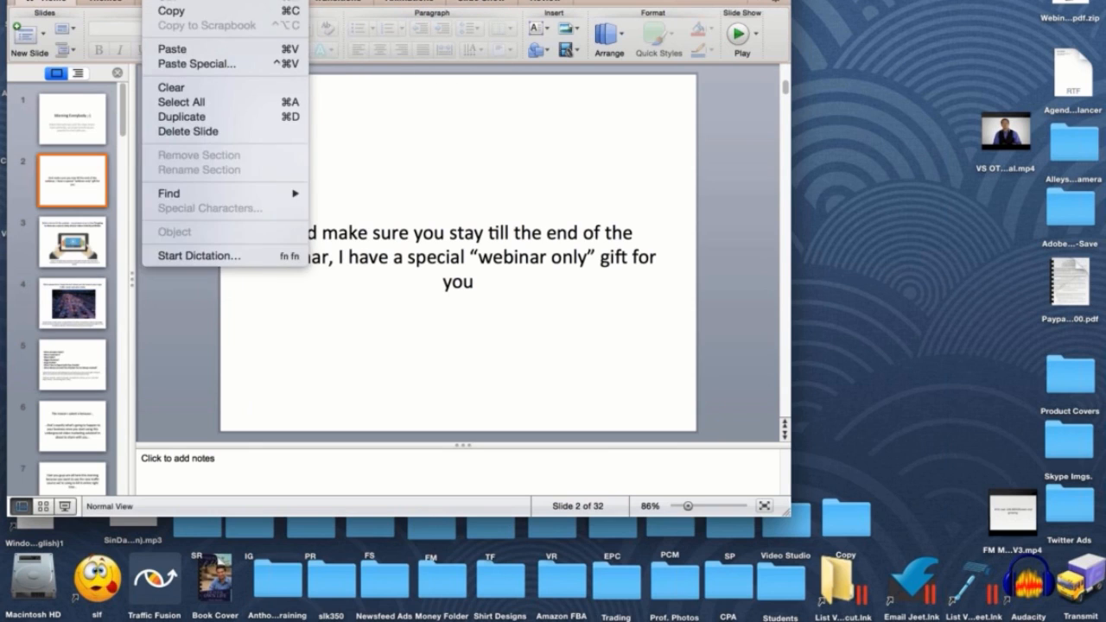
click(232, 1)
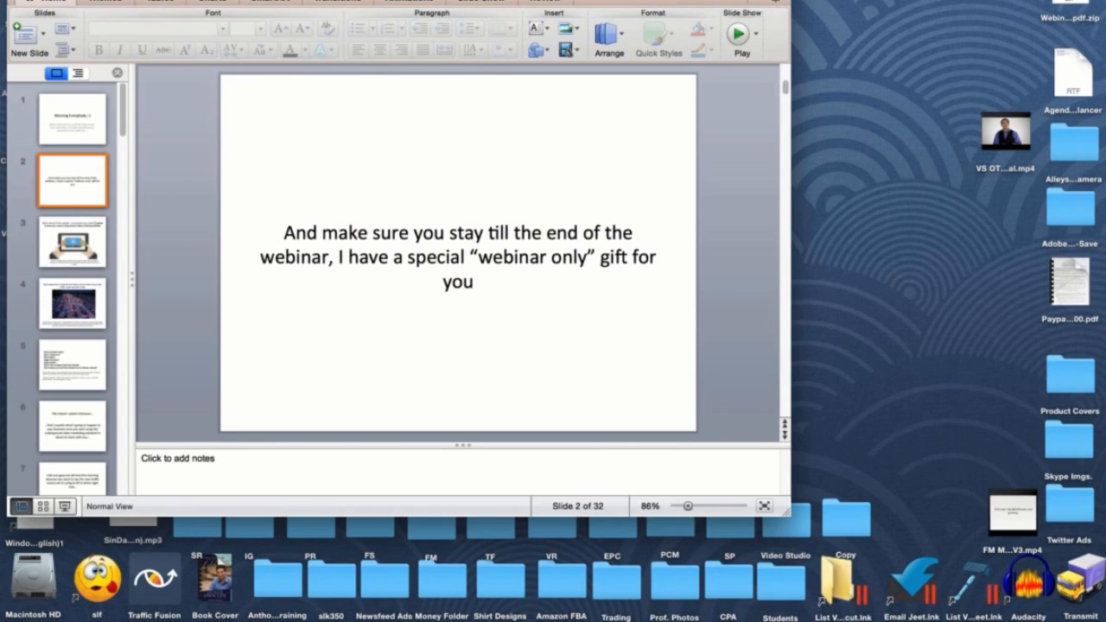
click(191, 1)
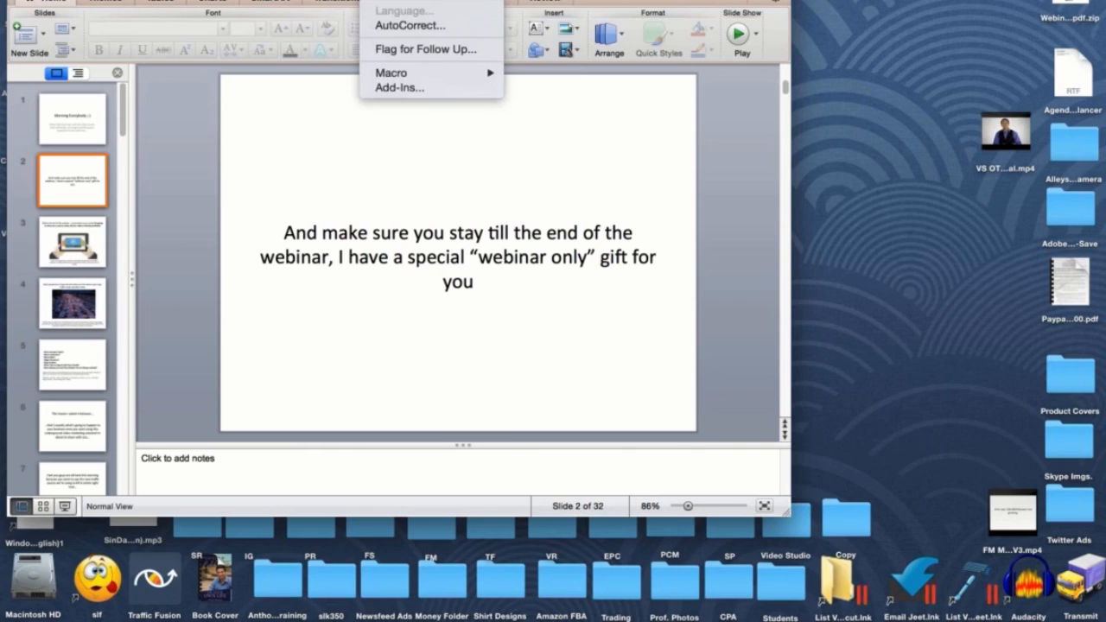